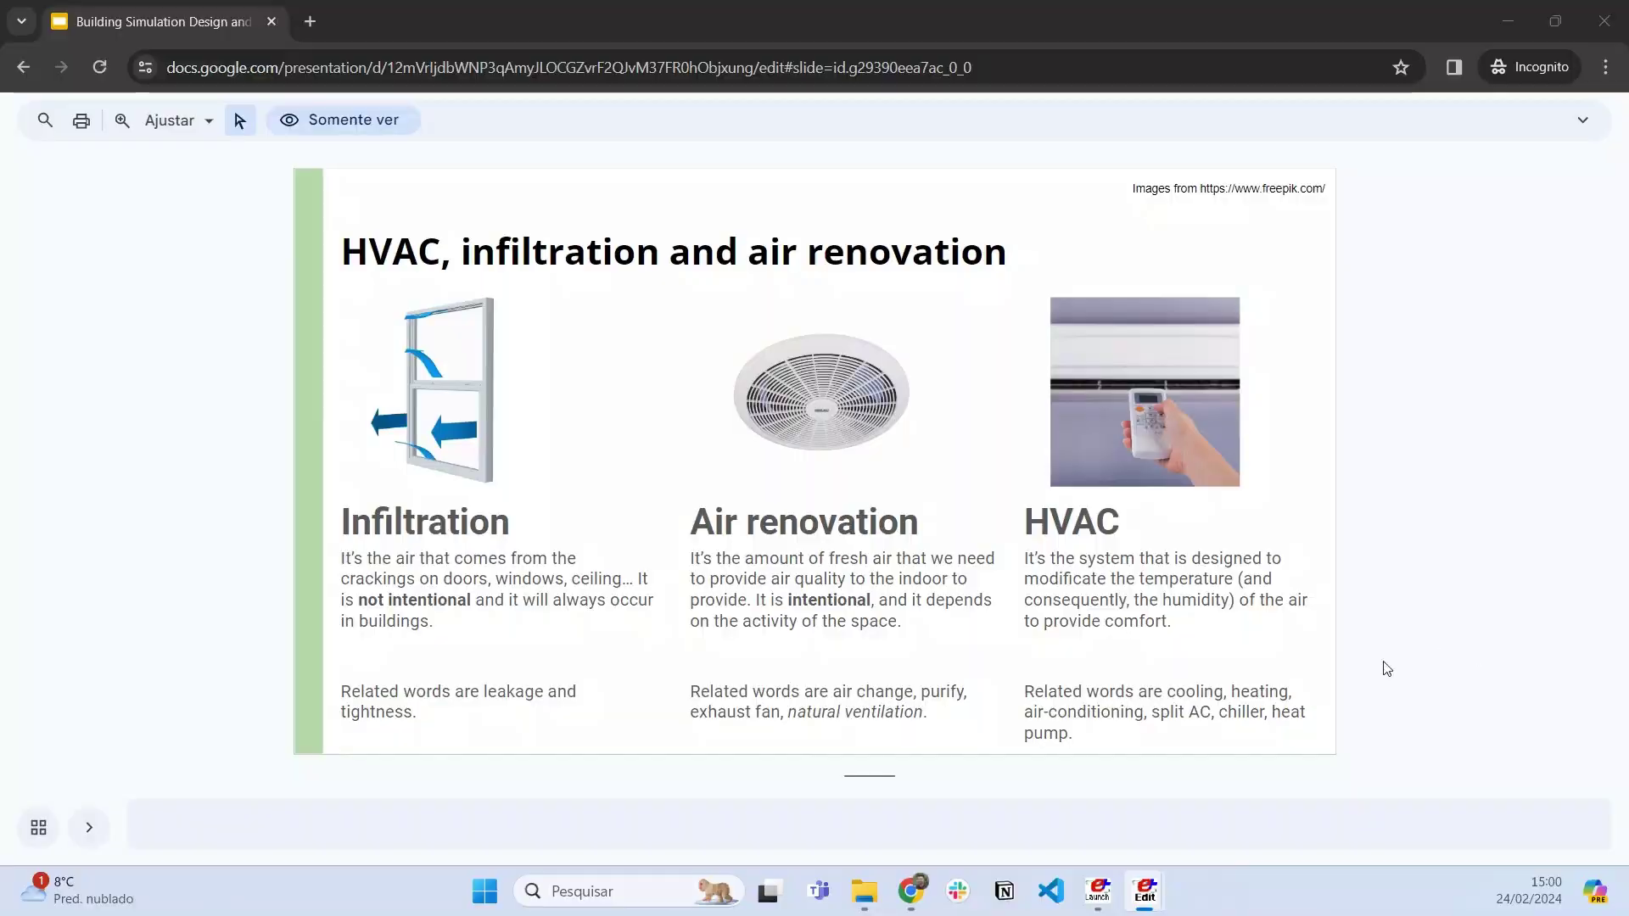
# Step: Present the 'HVAC, infiltration and air renovation' slide, then list the open IDF Editor windows from the taskbar
pyautogui.click(1405, 565)
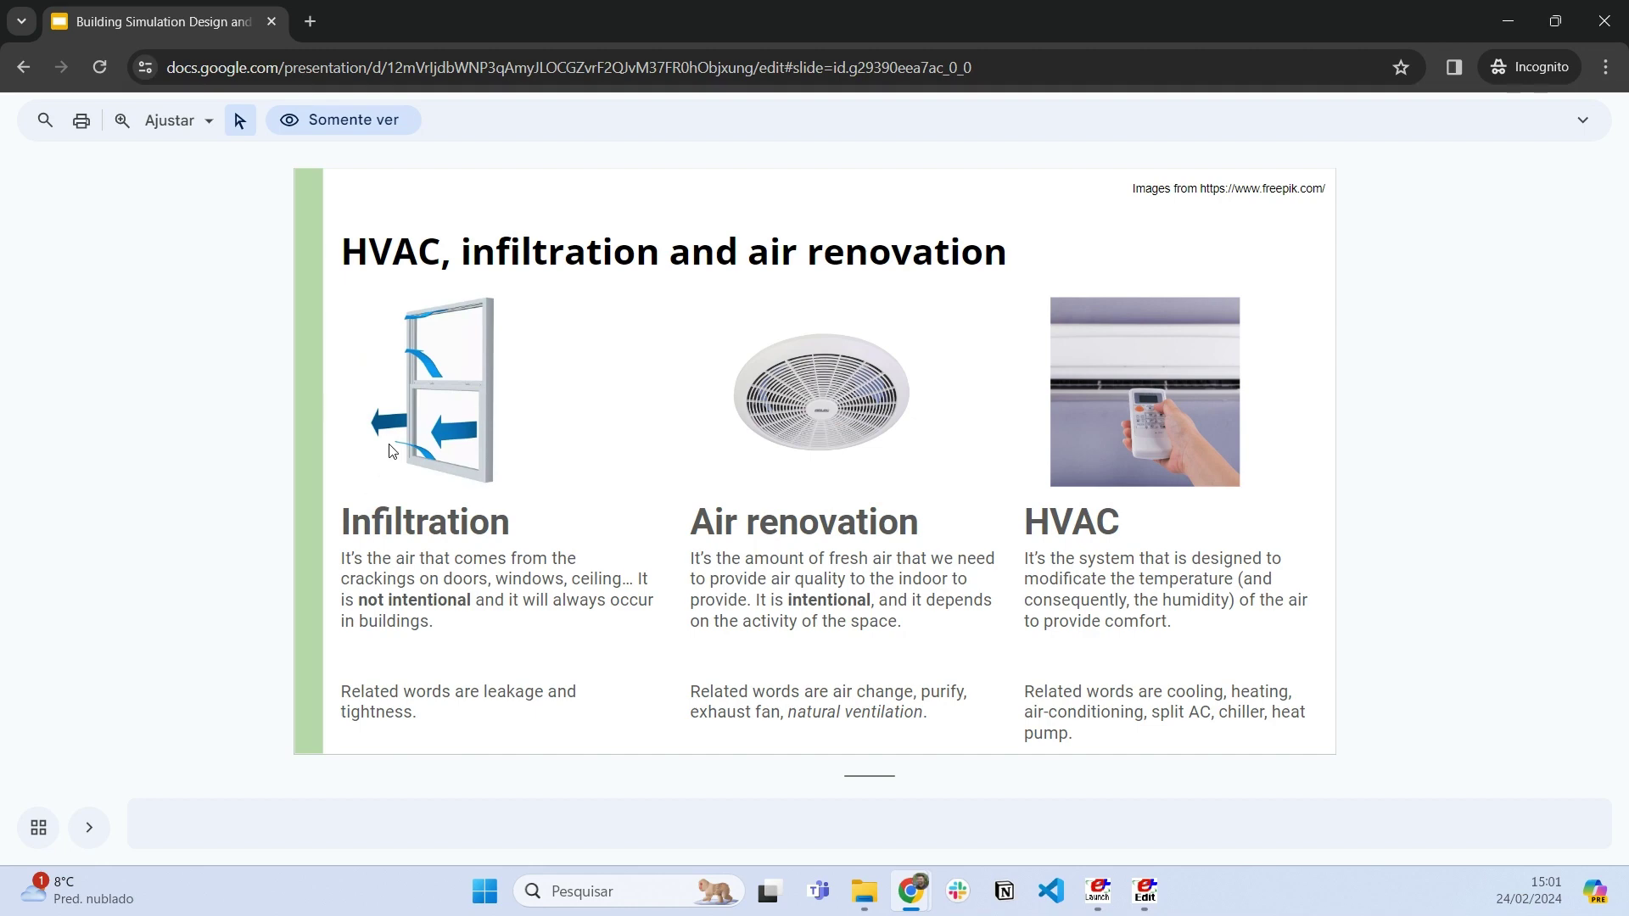
pyautogui.click(1145, 891)
# Step: Bring the IDF Editor model forward and select the empty ZoneInfiltration:DesignFlowRate class in the Class List
pyautogui.click(1018, 781)
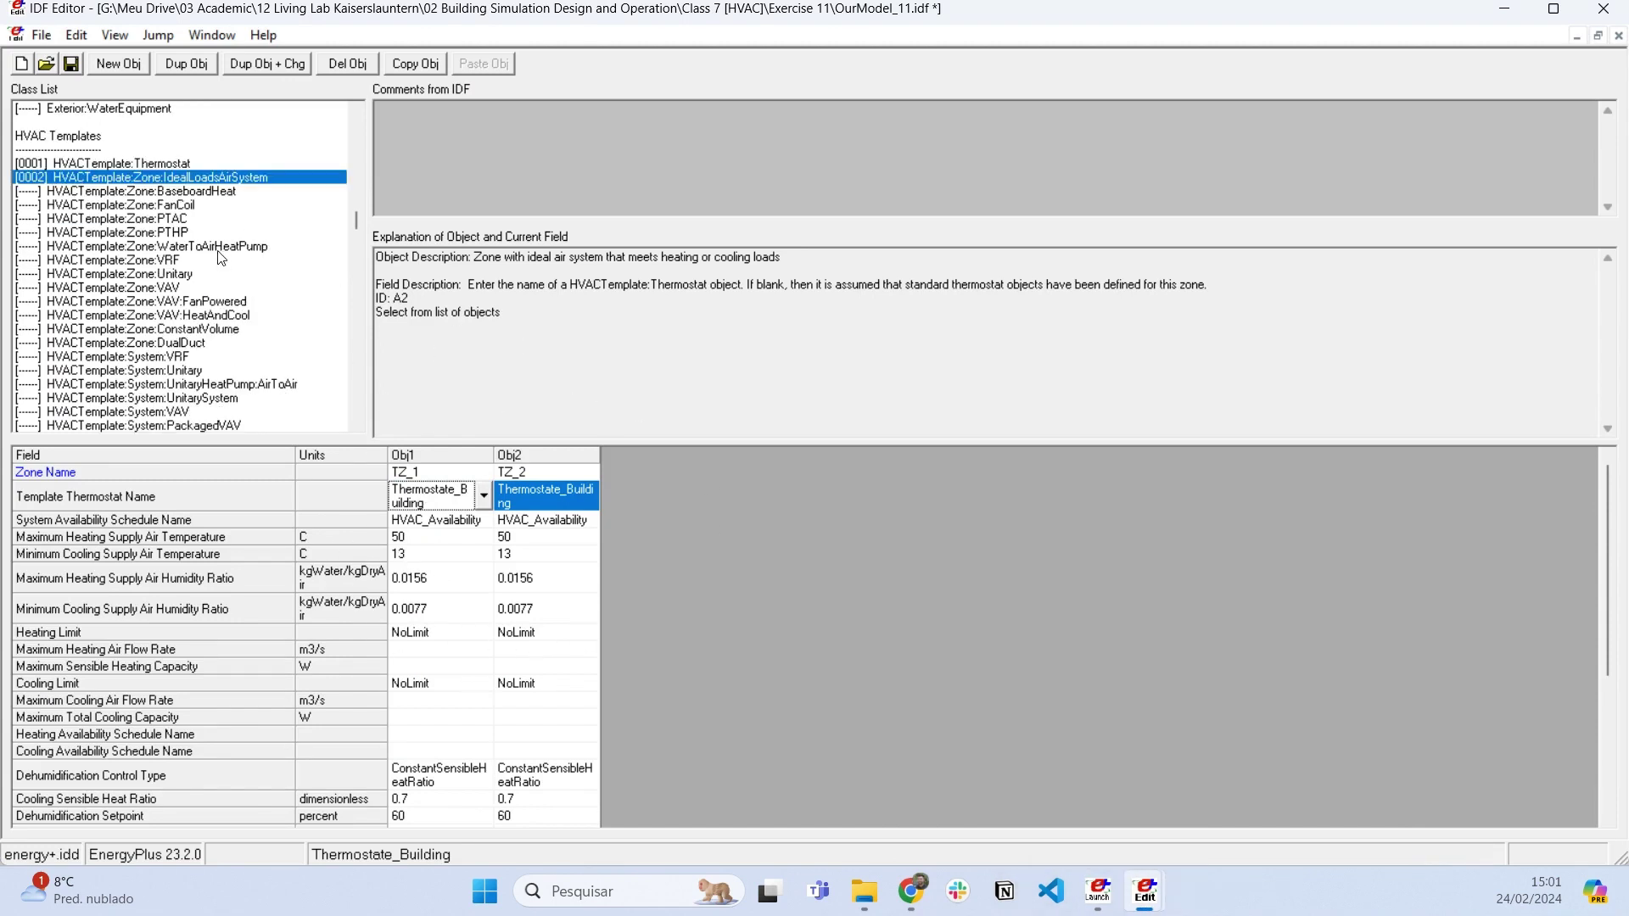
pyautogui.scroll(-3, 211, 263)
pyautogui.scroll(-7, 211, 263)
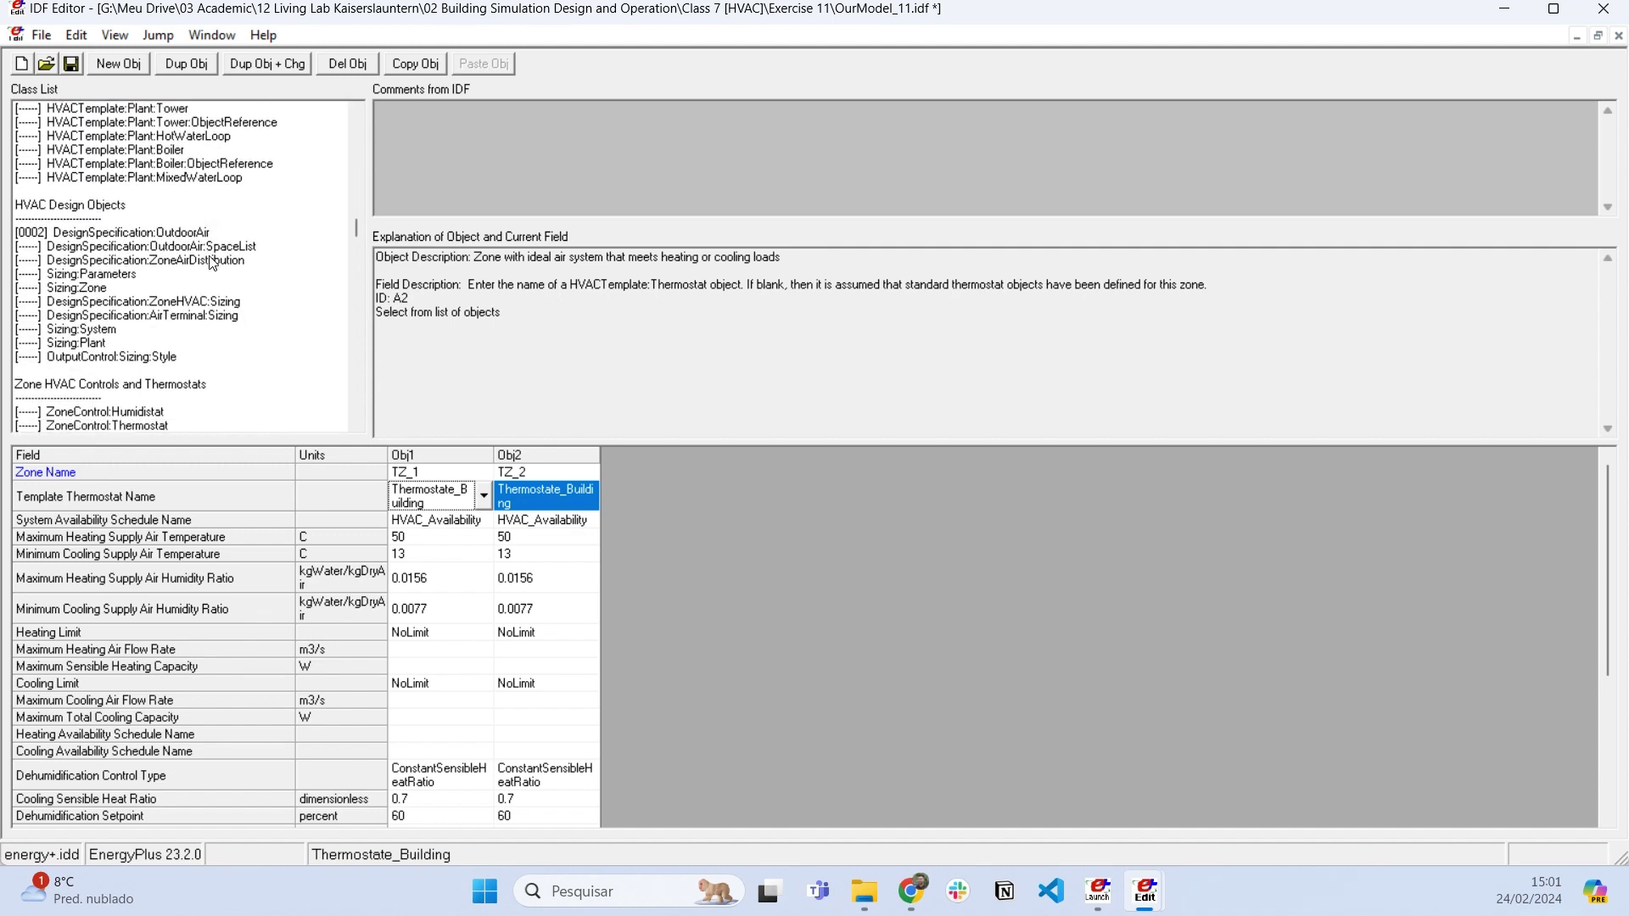
pyautogui.scroll(-7, 211, 264)
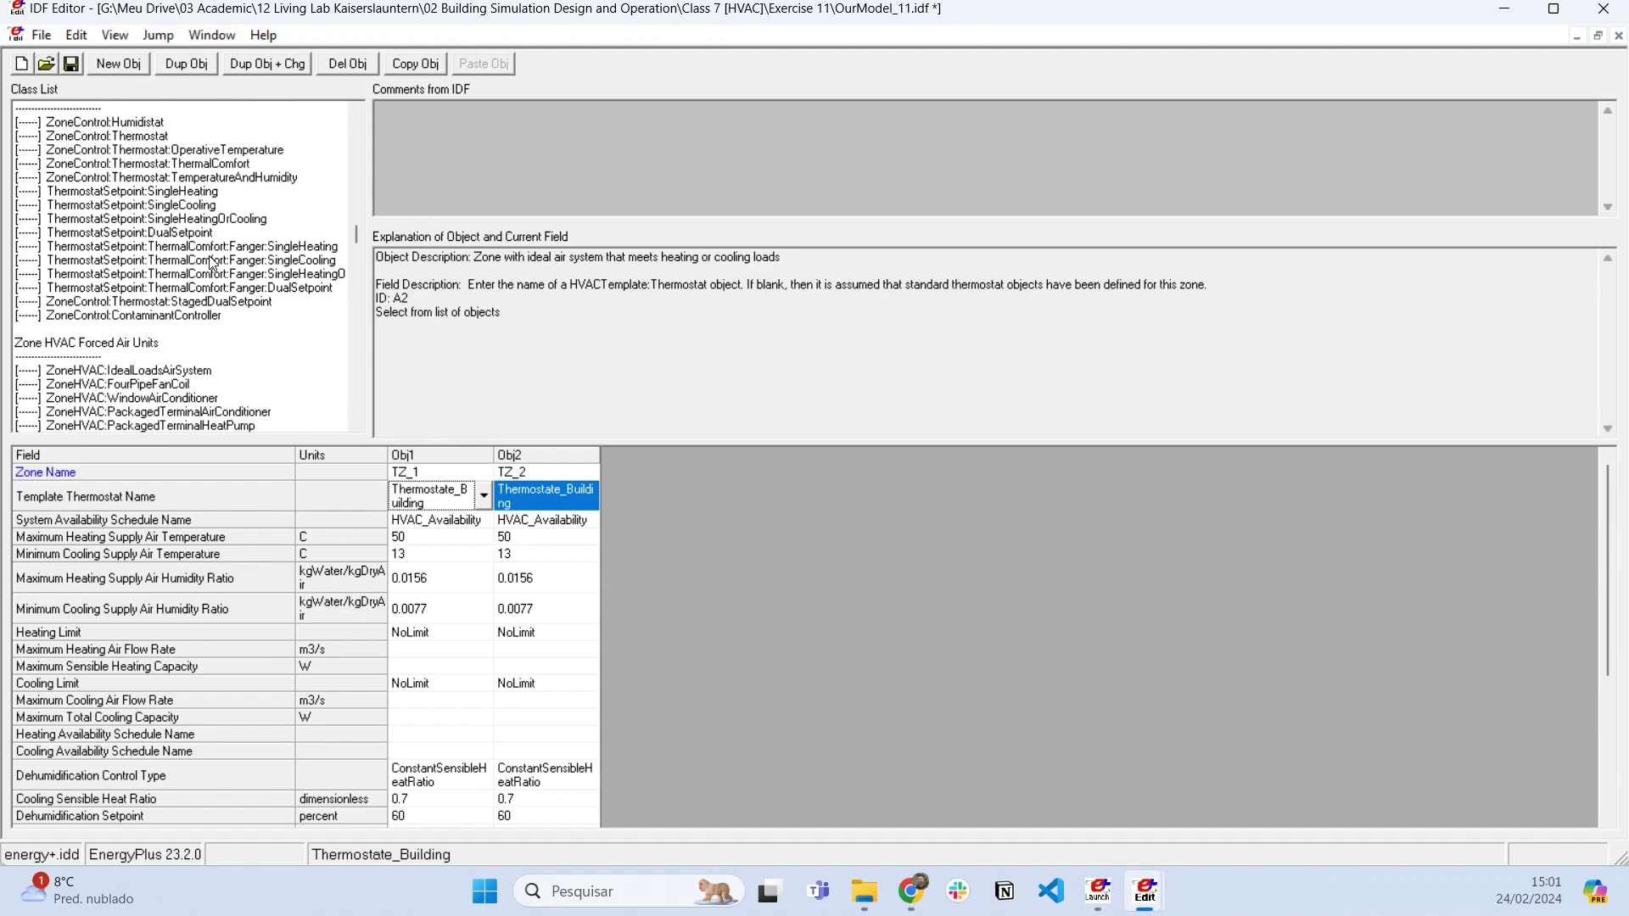
pyautogui.scroll(18, 211, 263)
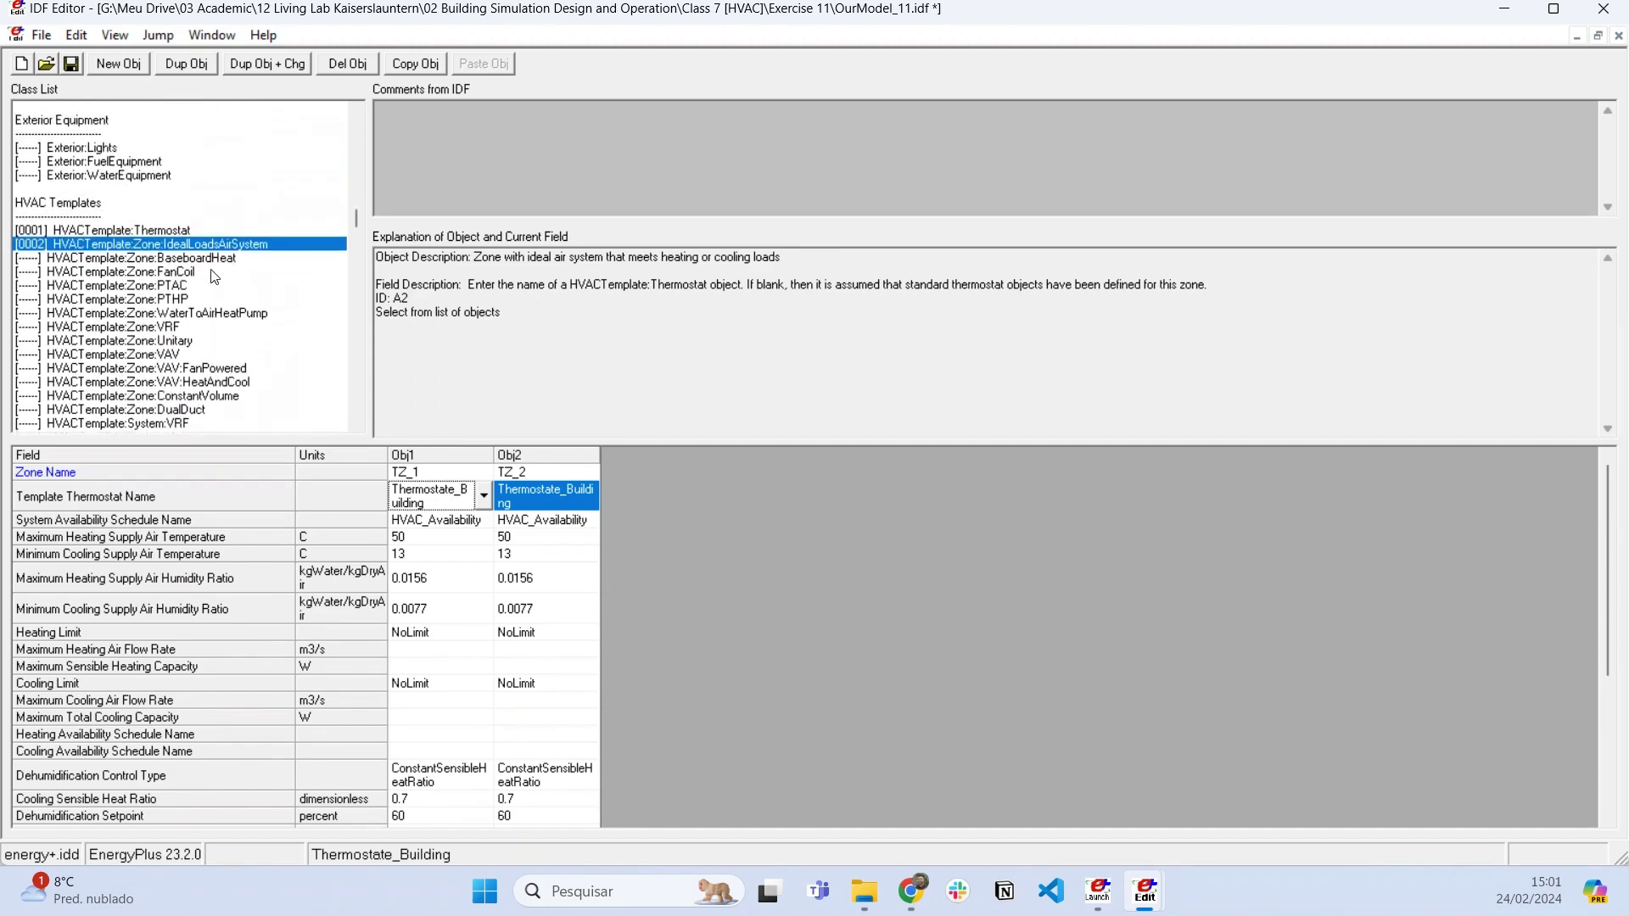
pyautogui.scroll(16, 214, 278)
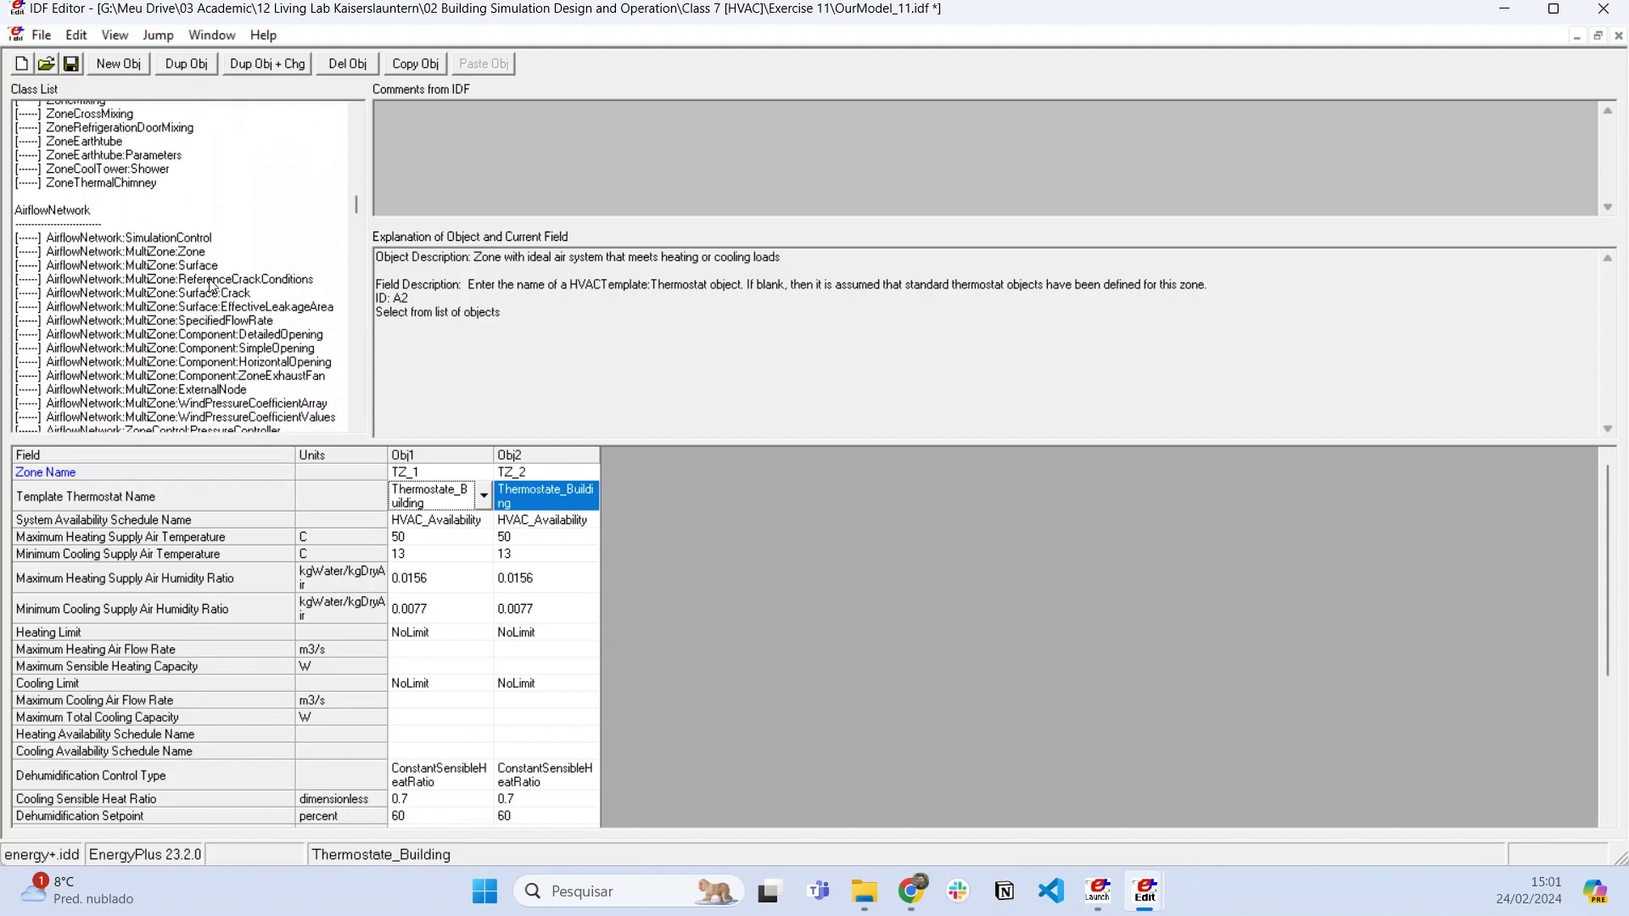
pyautogui.scroll(6, 212, 287)
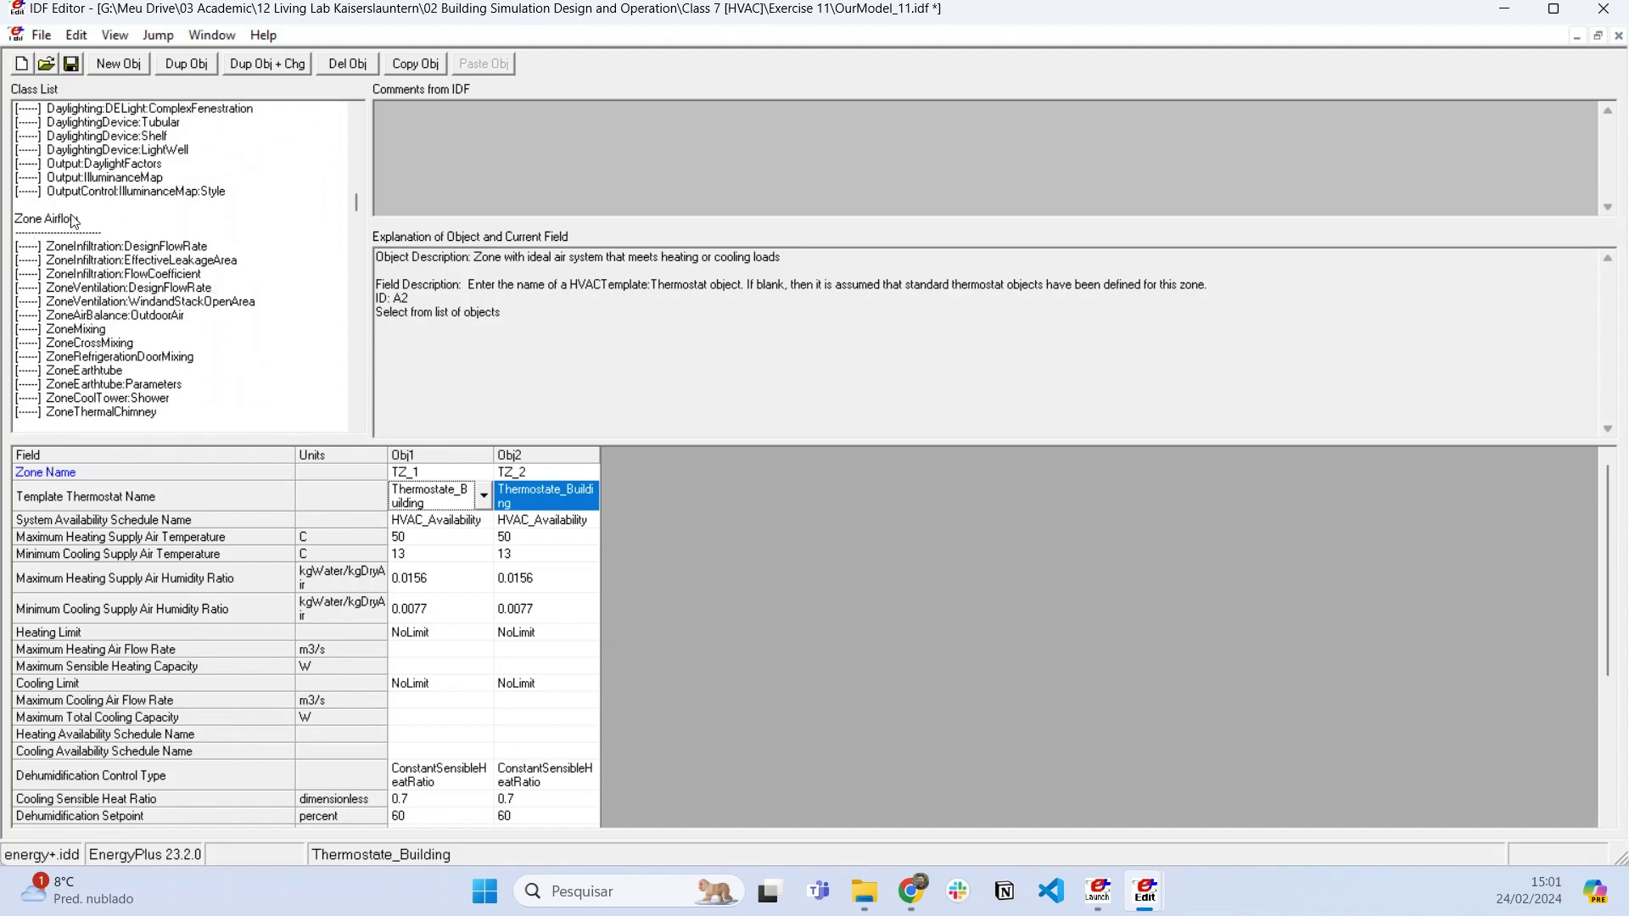
pyautogui.click(109, 247)
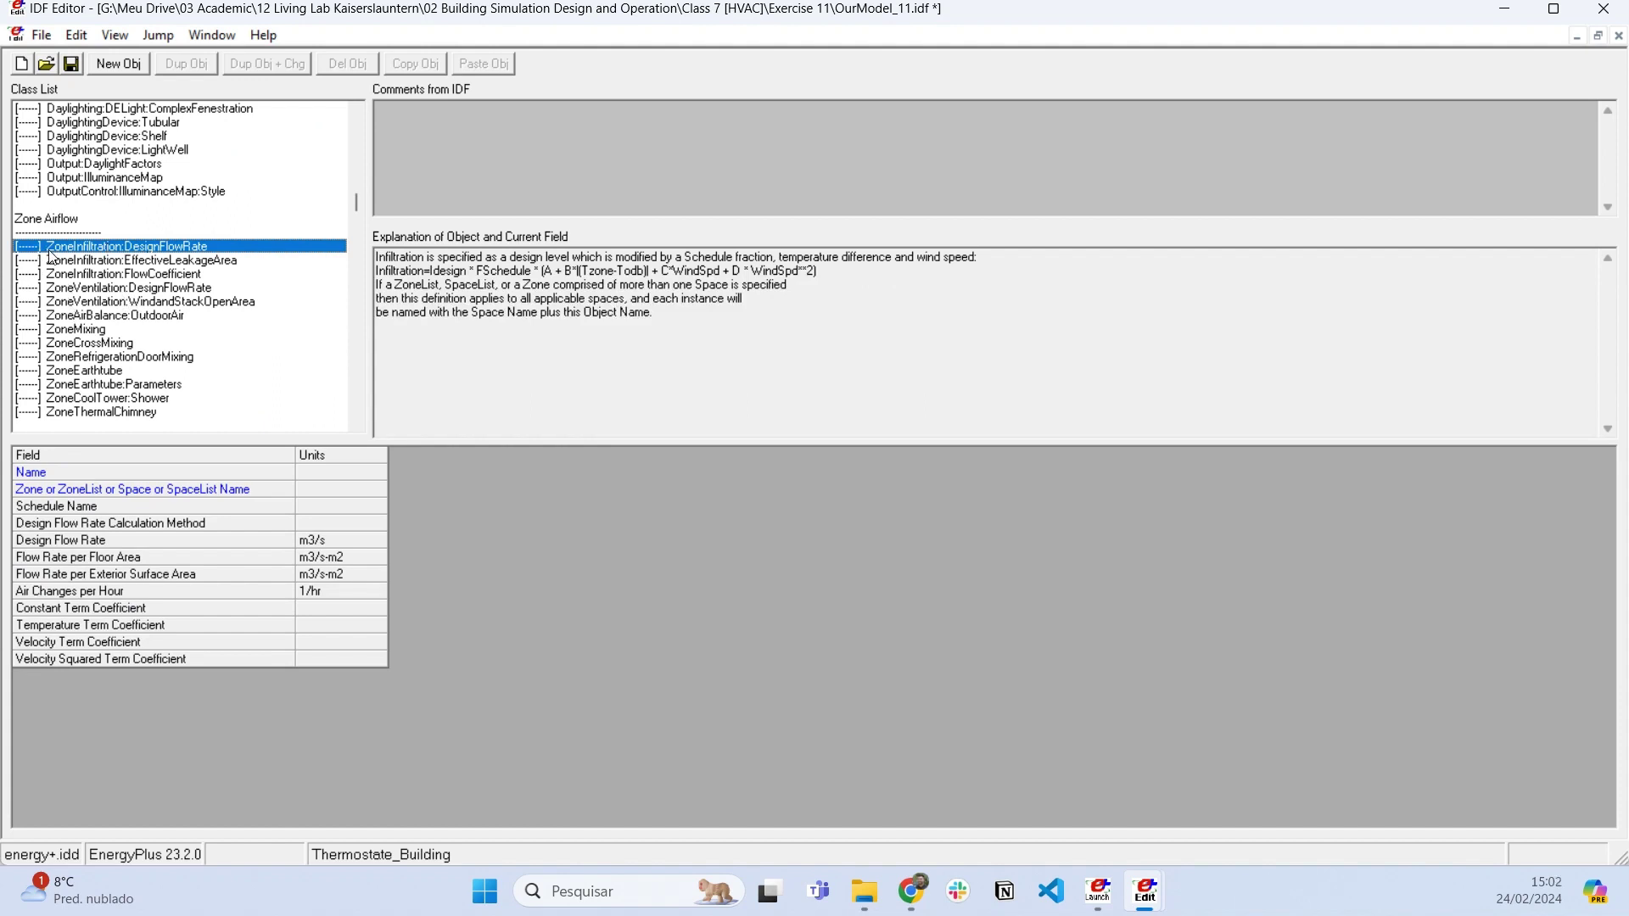
# Step: Add three infiltration objects and assign them to zones TZ_1, TZ_2 and TZ_3
pyautogui.click(108, 71)
pyautogui.click(109, 71)
pyautogui.click(109, 71)
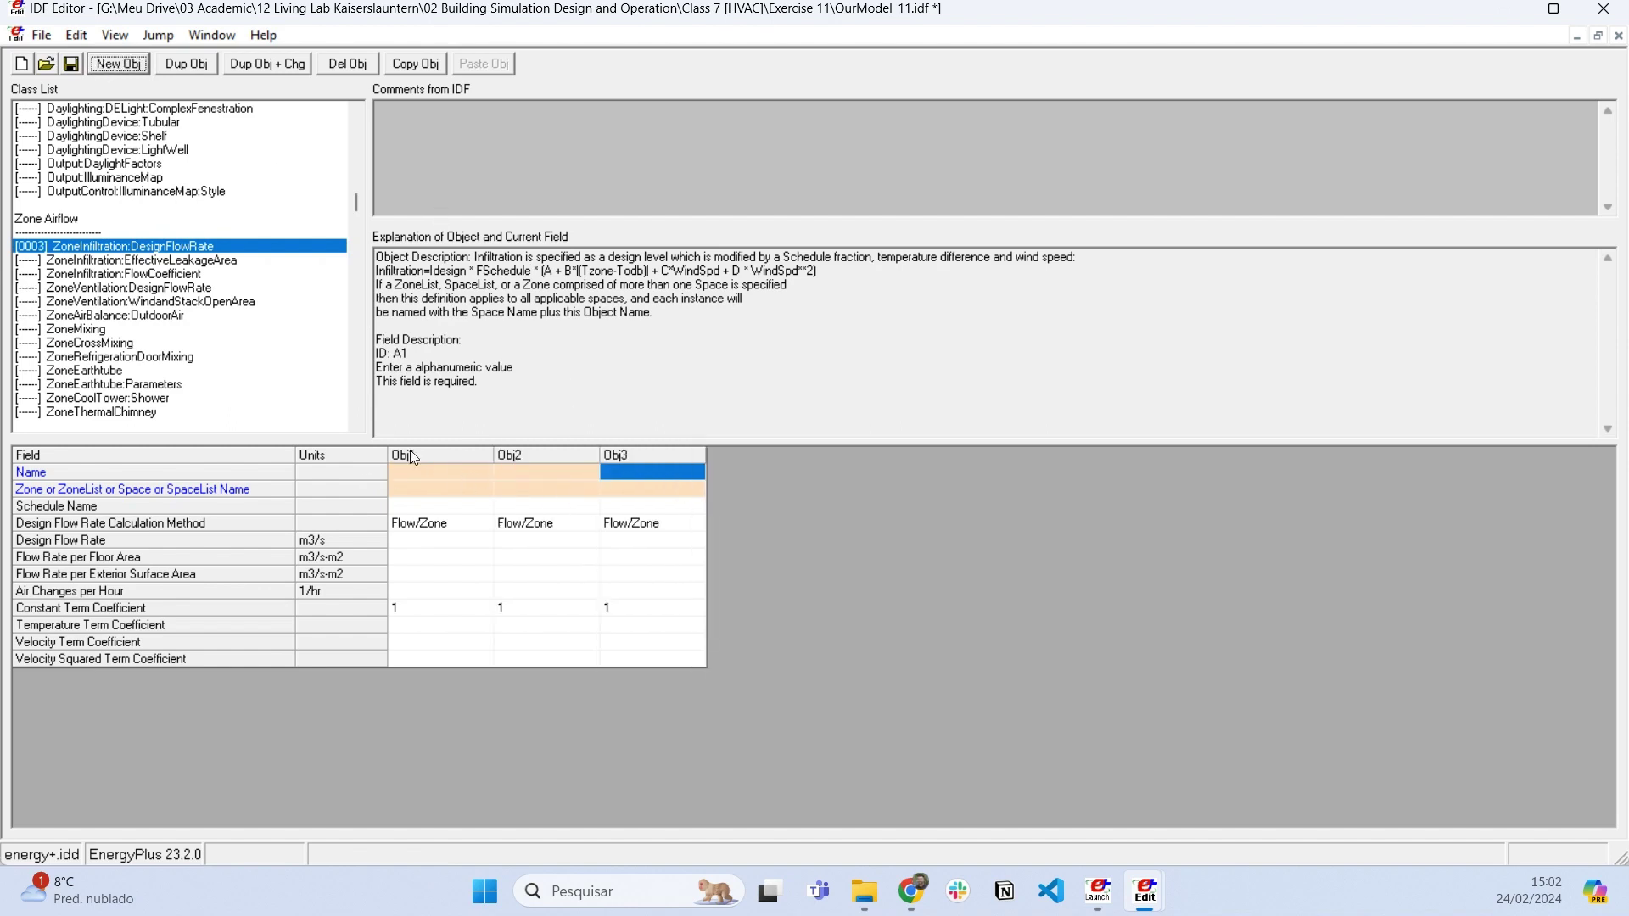
pyautogui.click(447, 471)
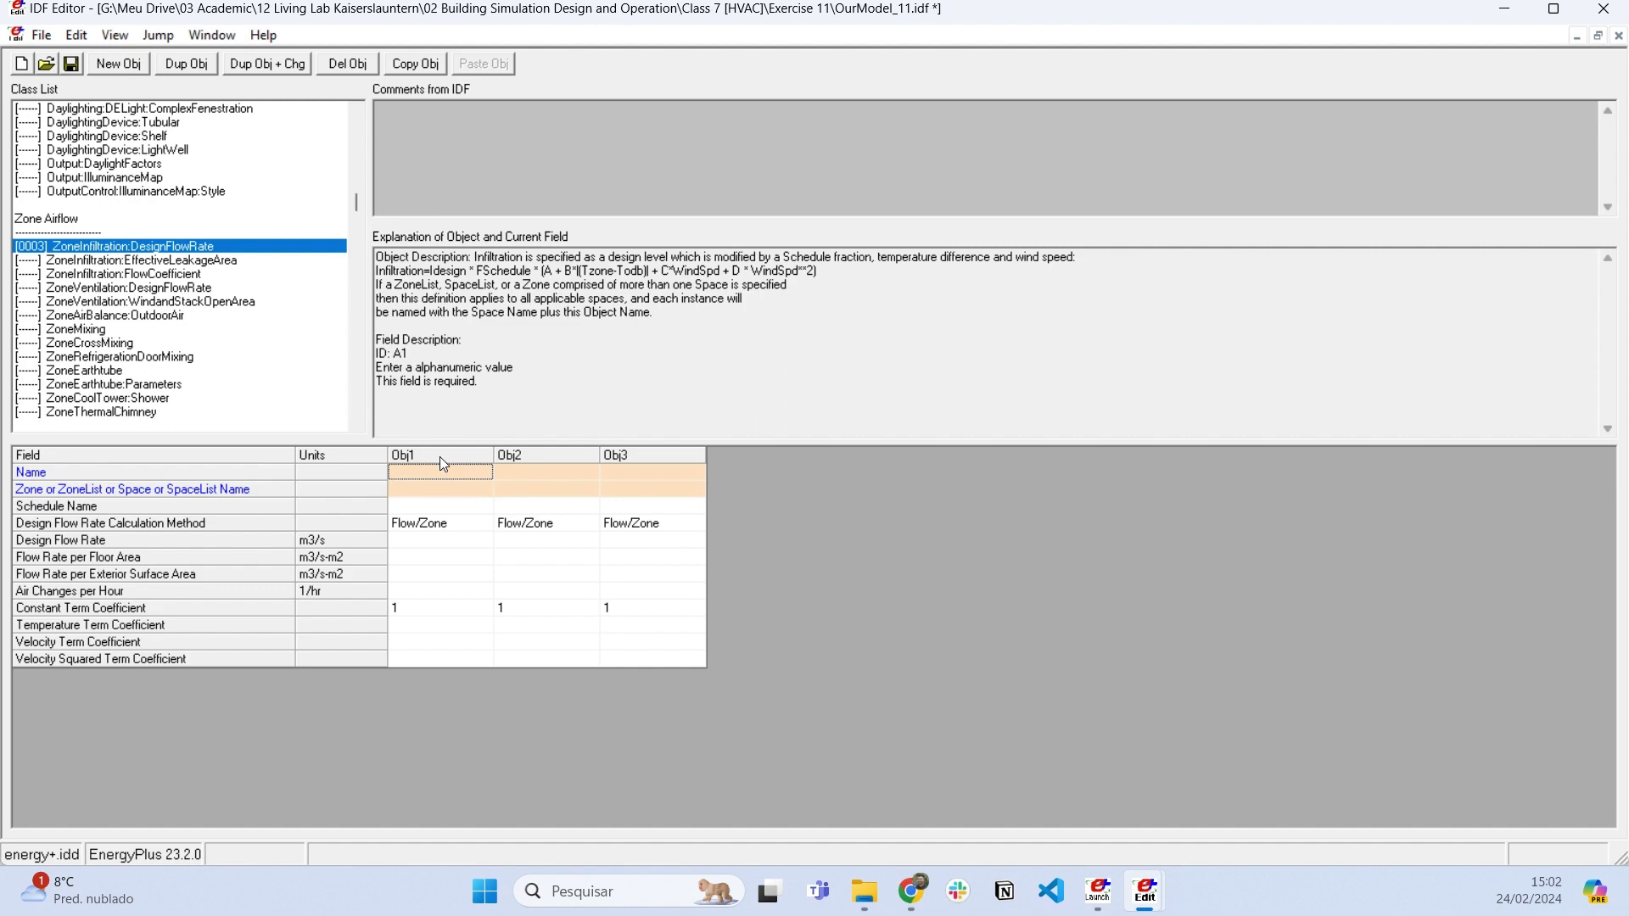
pyautogui.click(441, 489)
pyautogui.click(483, 491)
pyautogui.click(466, 522)
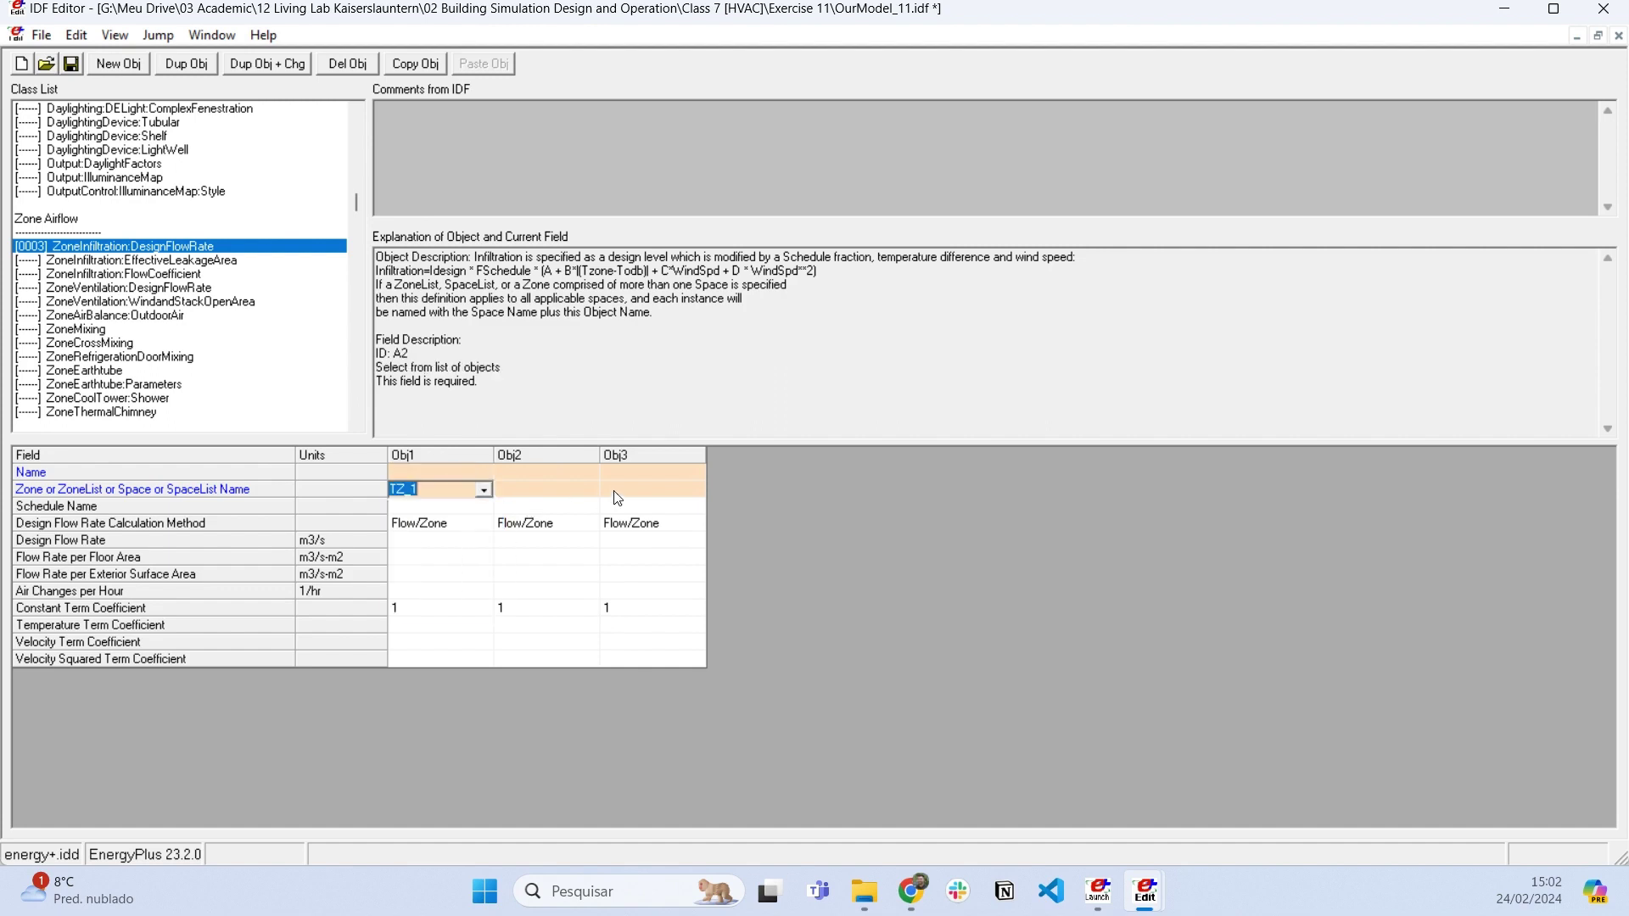
pyautogui.click(585, 486)
pyautogui.click(590, 491)
pyautogui.click(555, 537)
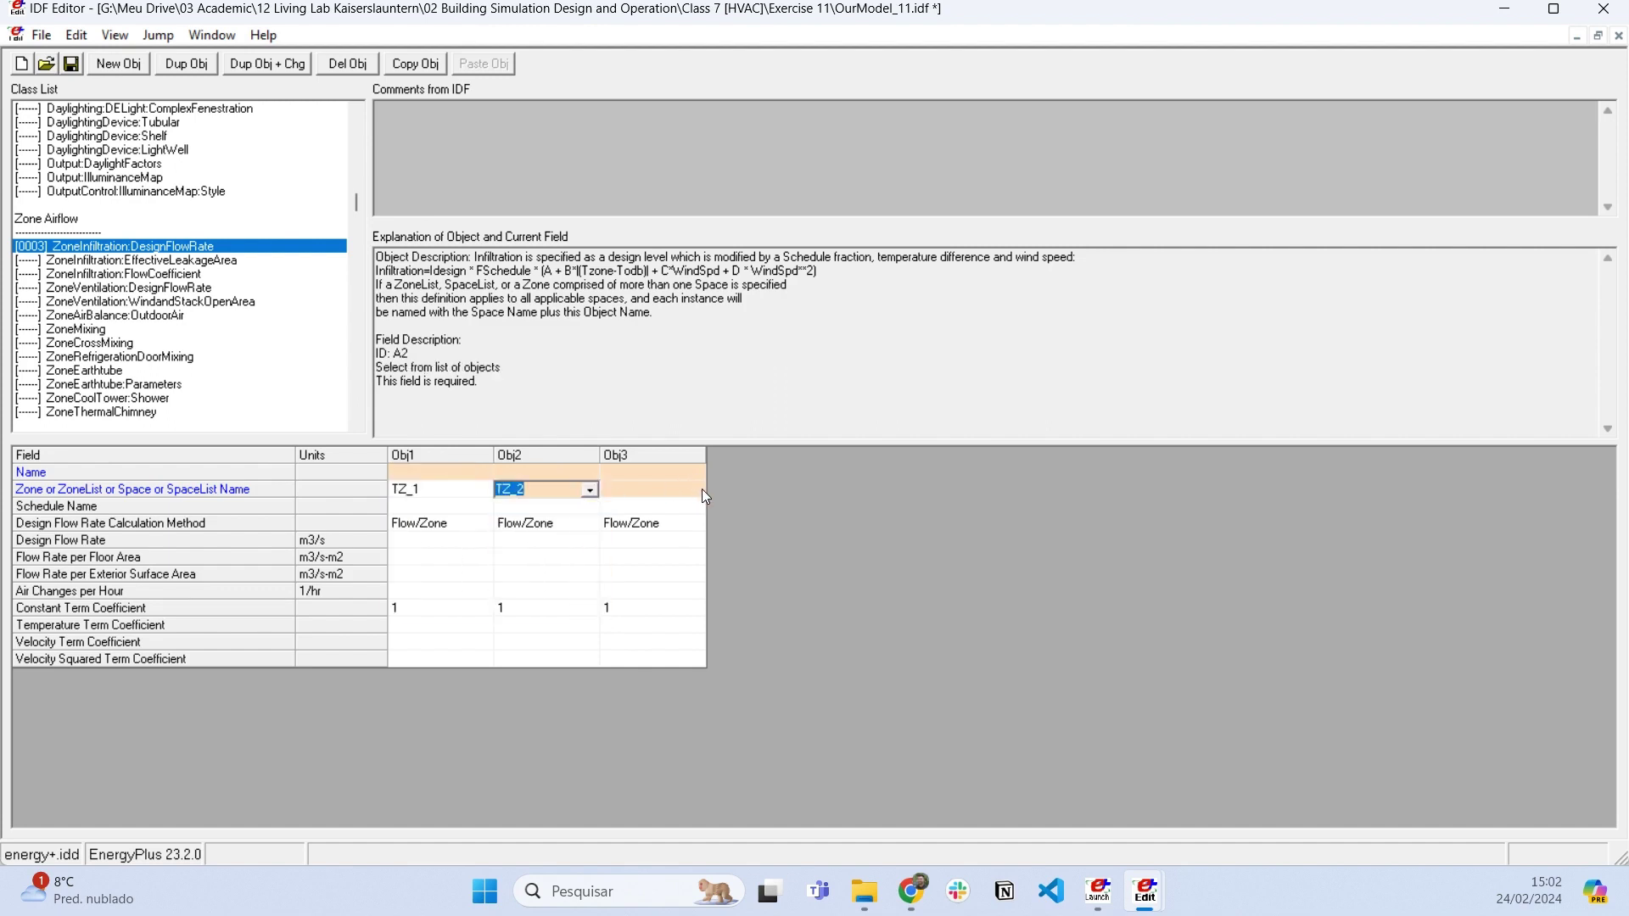
pyautogui.click(701, 489)
pyautogui.click(696, 489)
pyautogui.click(670, 551)
# Step: Name the objects Infiltration_LivingRoom, Infiltration_Bedroom and Infiltration_Bathroom
pyautogui.click(447, 475)
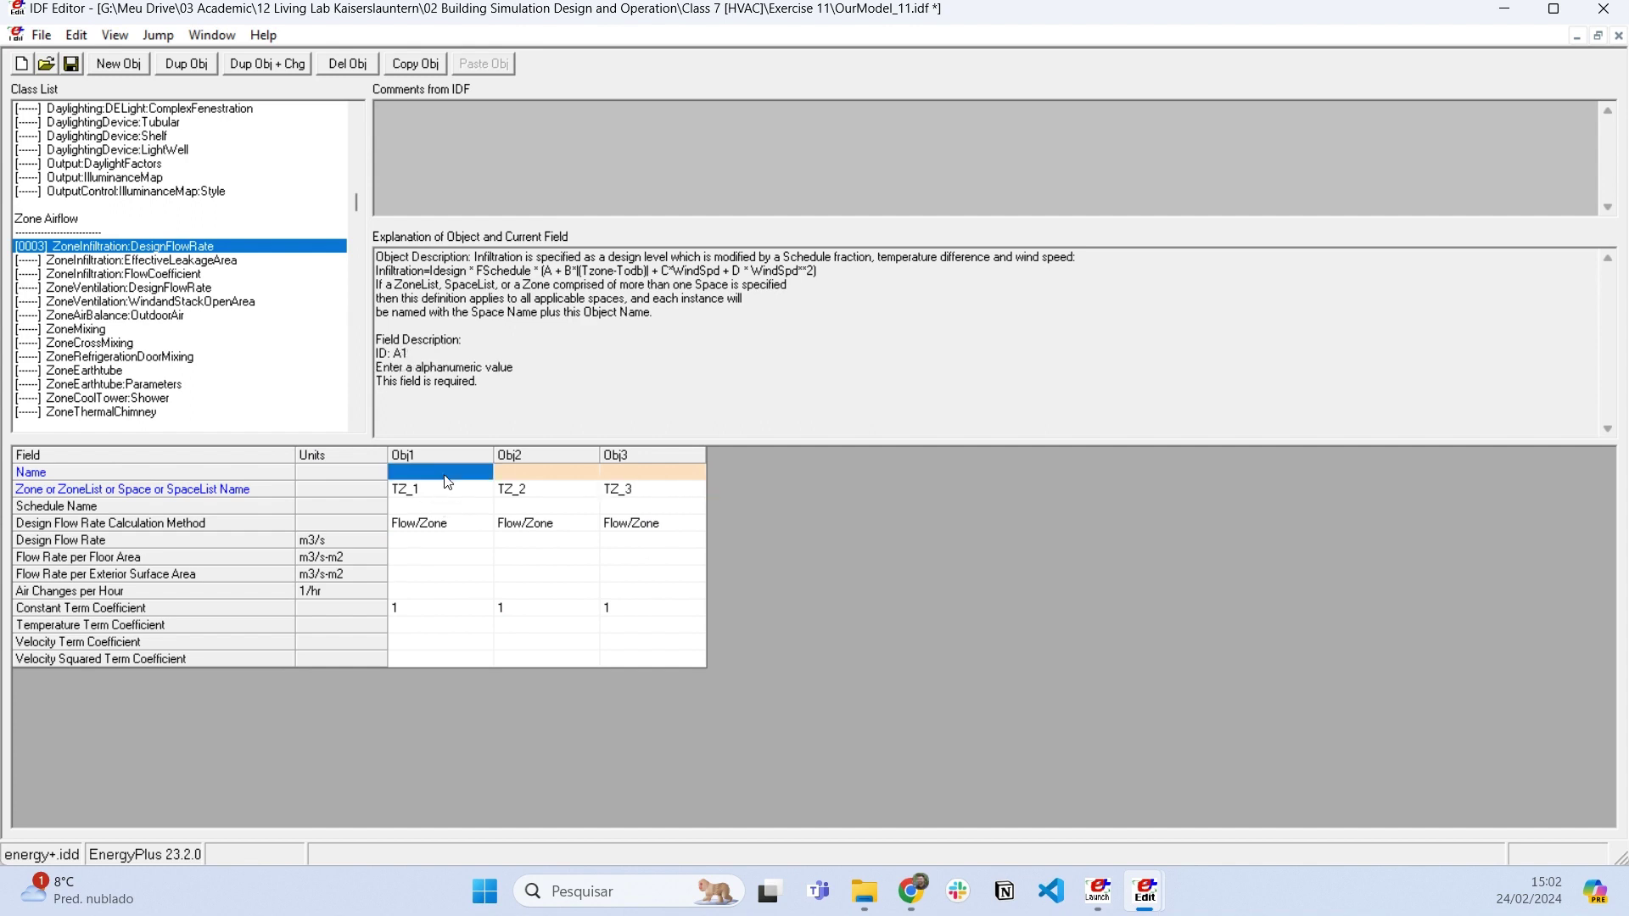
pyautogui.click(435, 475)
pyautogui.write('Lvi')
pyautogui.press('BackSpace')
pyautogui.write('Infiltration_LivingRoom')
pyautogui.press('Tab')
pyautogui.write('Invi')
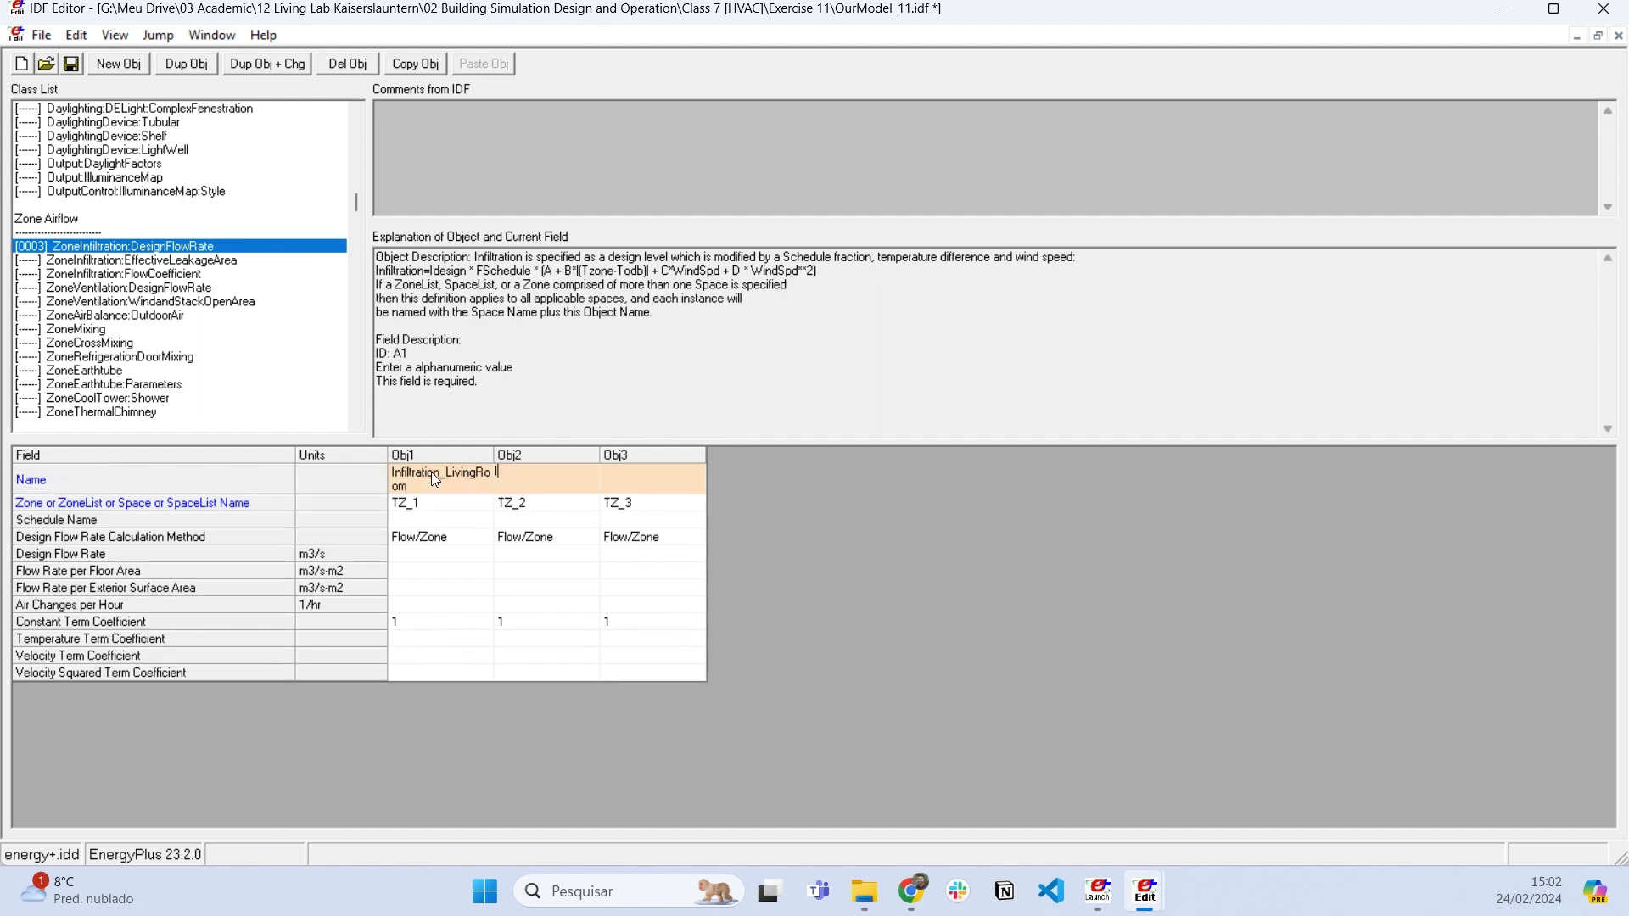
pyautogui.press('BackSpace')
pyautogui.press('BackSpace')
pyautogui.write('filtration_Bedroom')
pyautogui.press('Tab')
pyautogui.write('Infiltration_Bat')
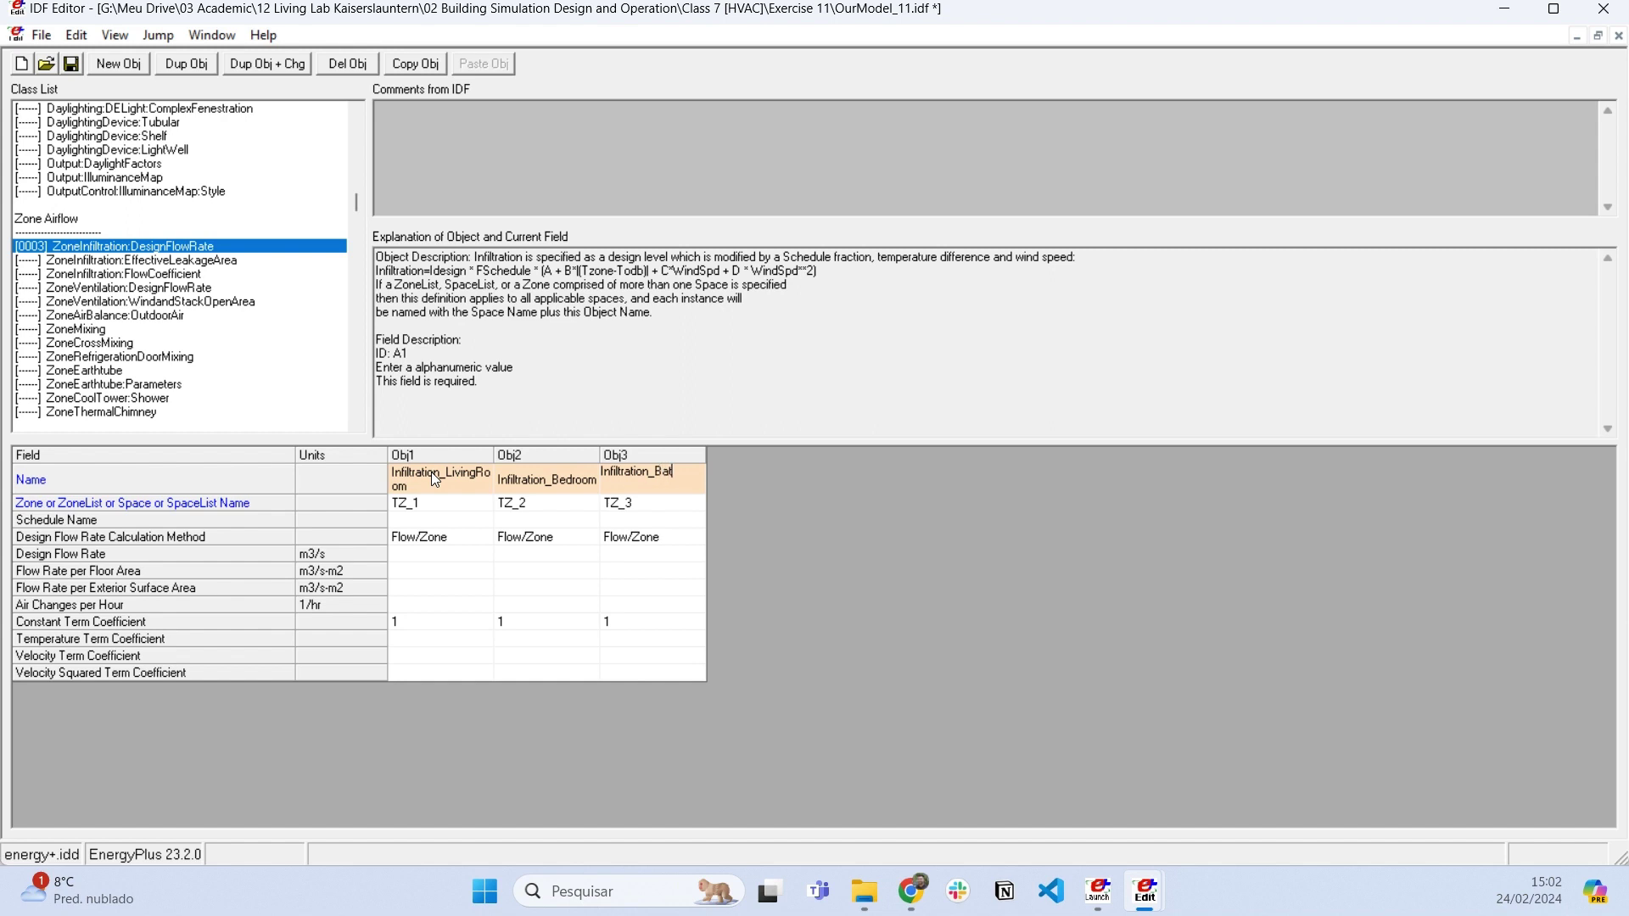
pyautogui.write('hroom')
pyautogui.press('Return')
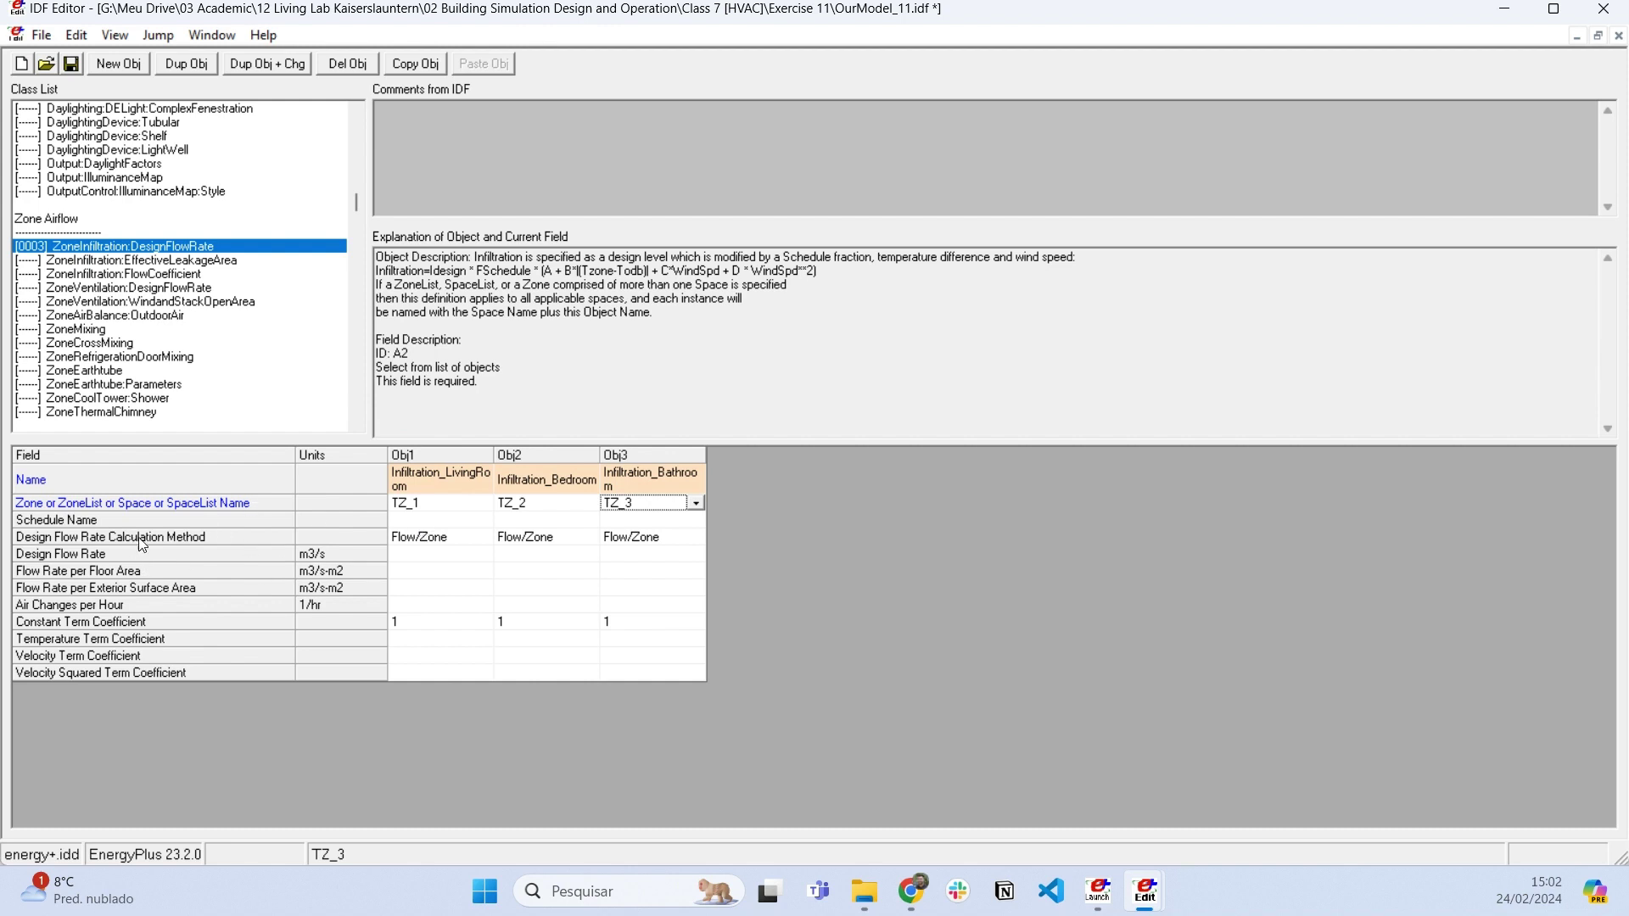
# Step: Review Infiltration_LivingRoom's flow-rate fields: Design Flow Rate, per Exterior Surface Area, and Air Changes per Hour
pyautogui.moveTo(421, 537); pyautogui.dragTo(420, 605)
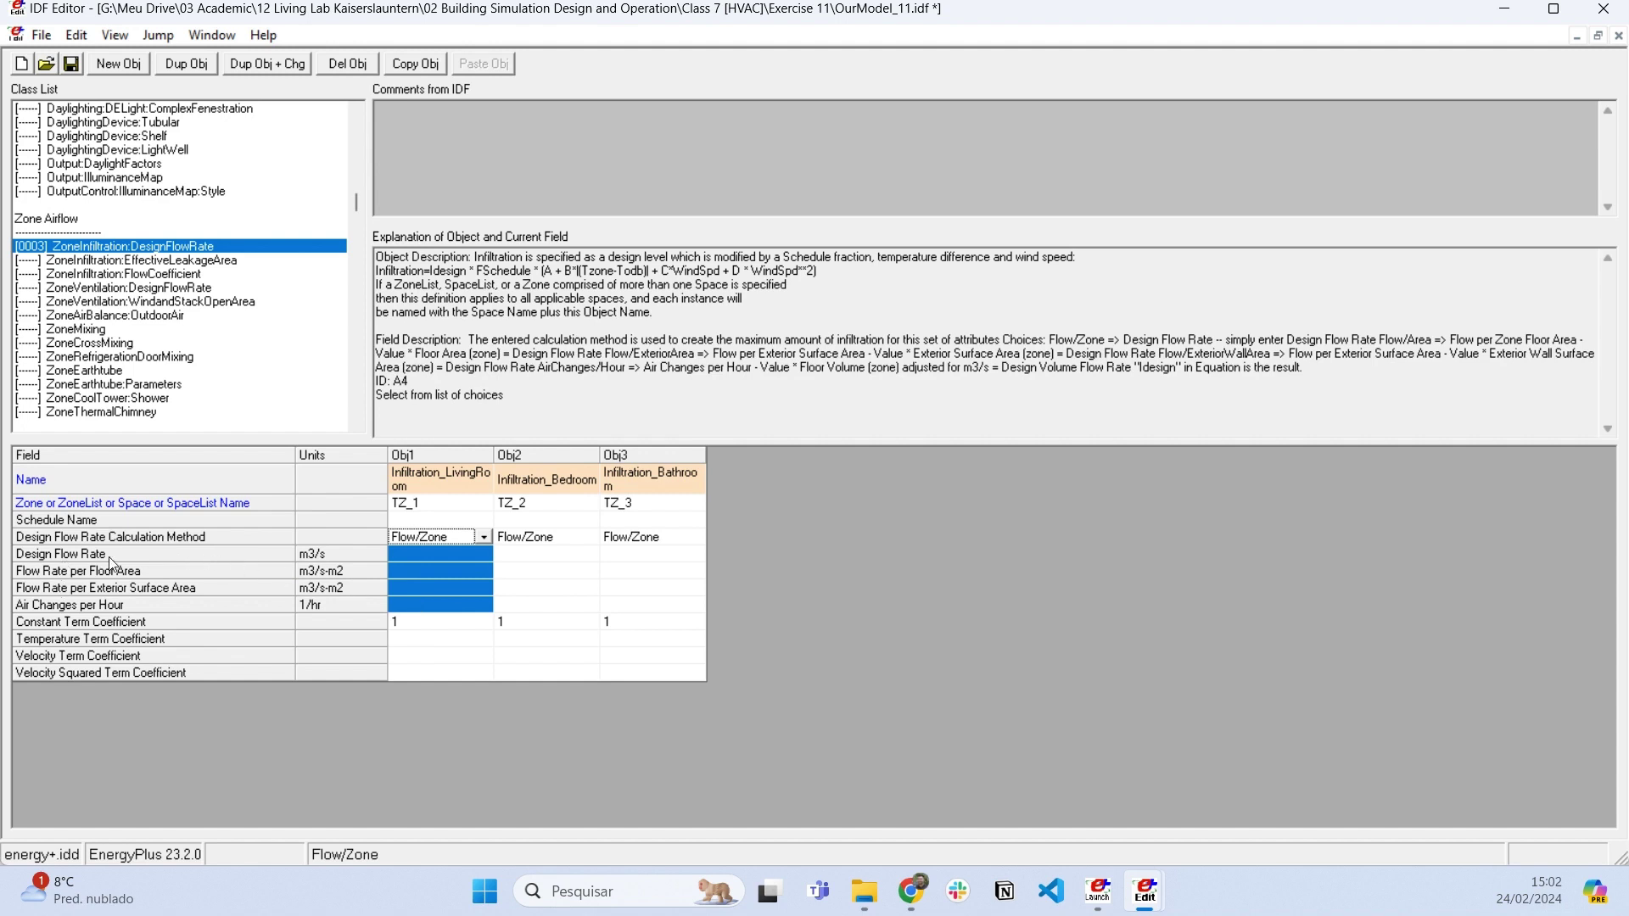
pyautogui.click(405, 555)
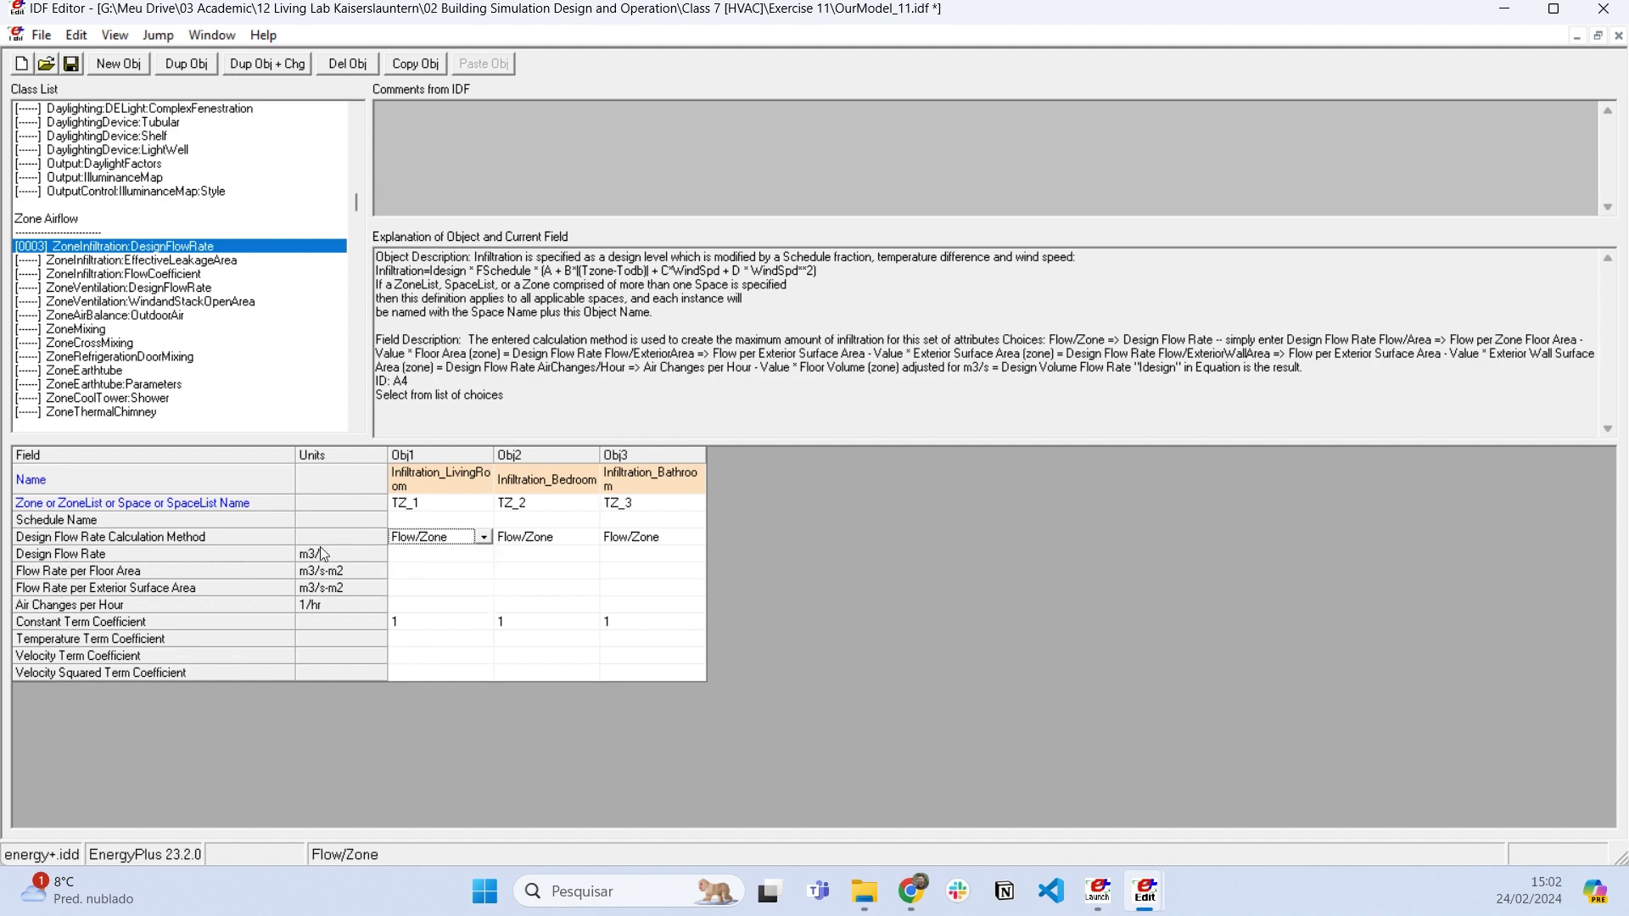
pyautogui.click(415, 556)
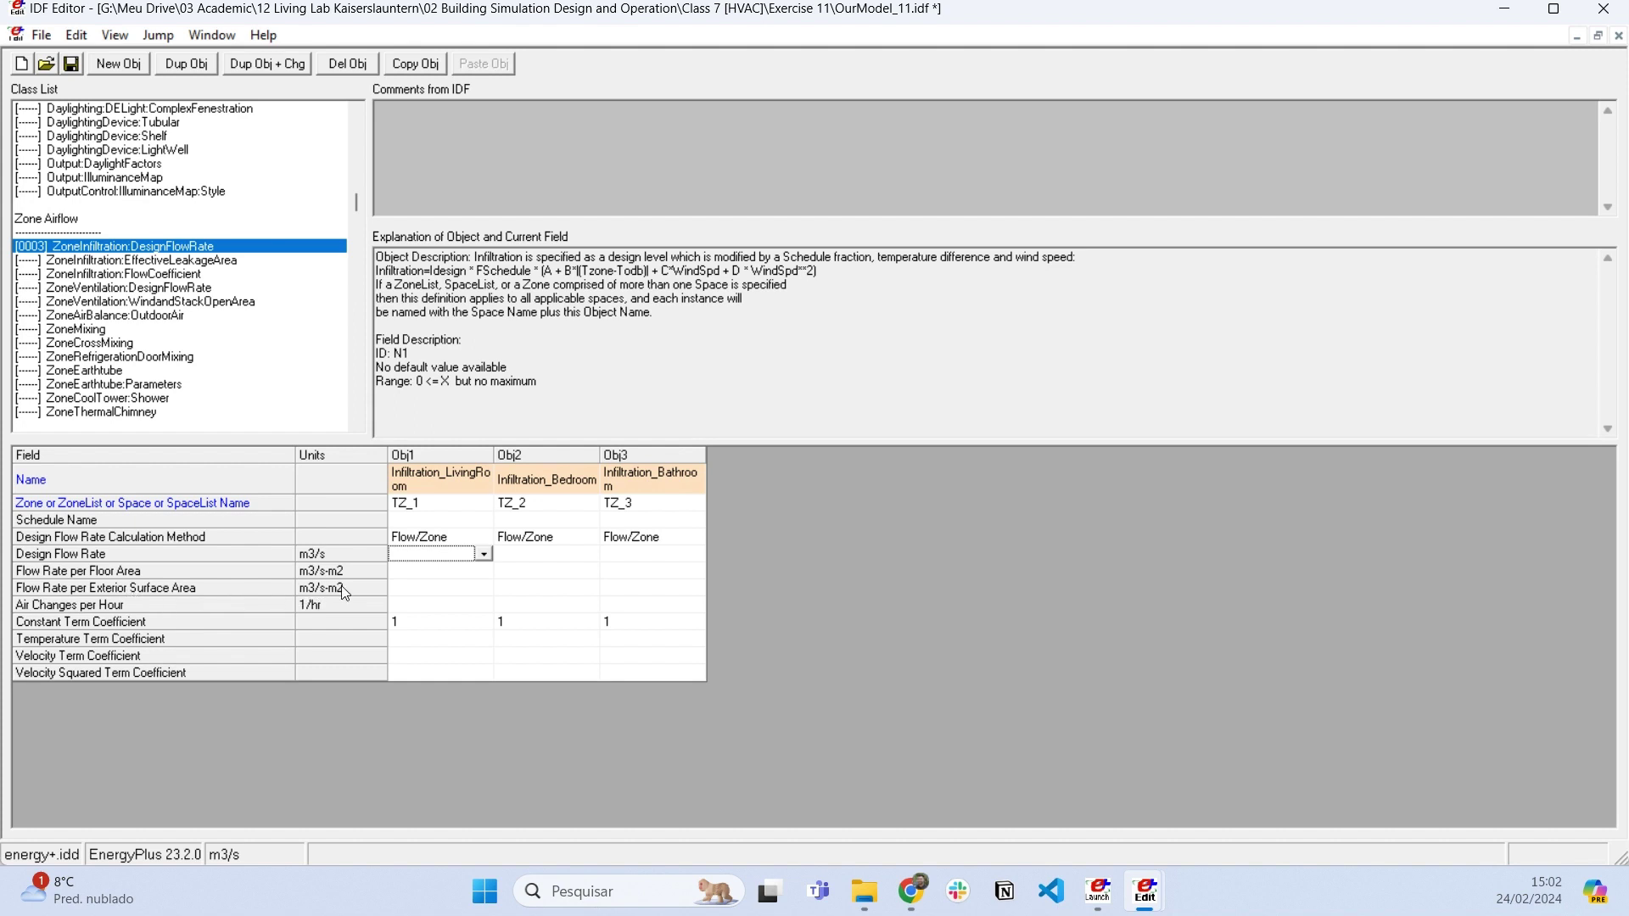
pyautogui.click(391, 587)
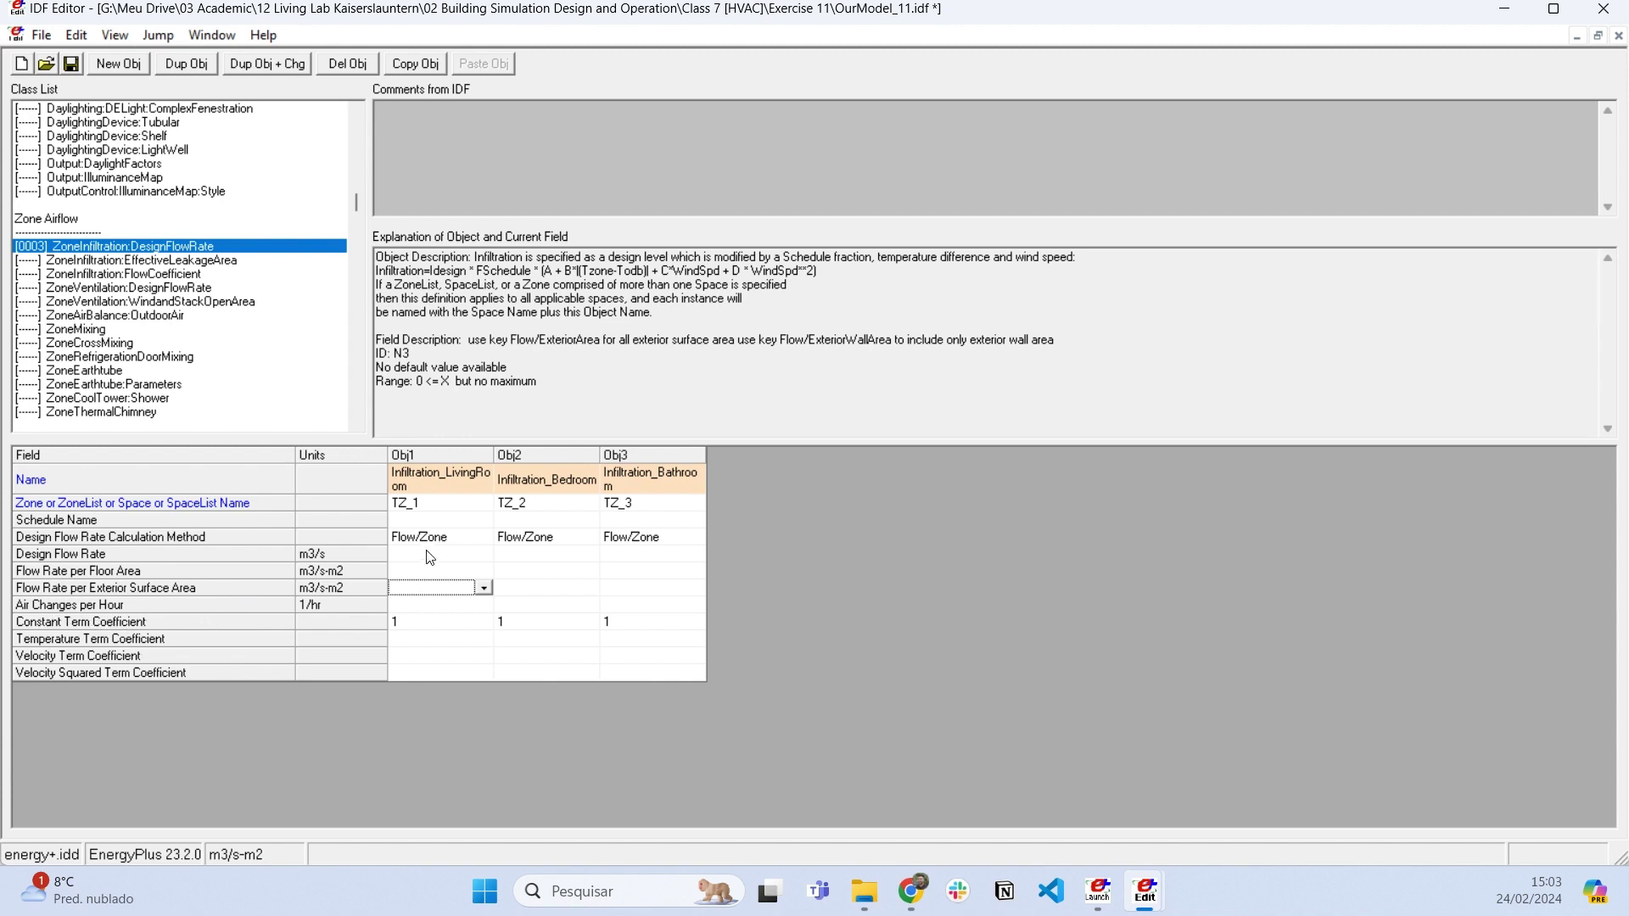
pyautogui.moveTo(431, 553); pyautogui.dragTo(448, 599)
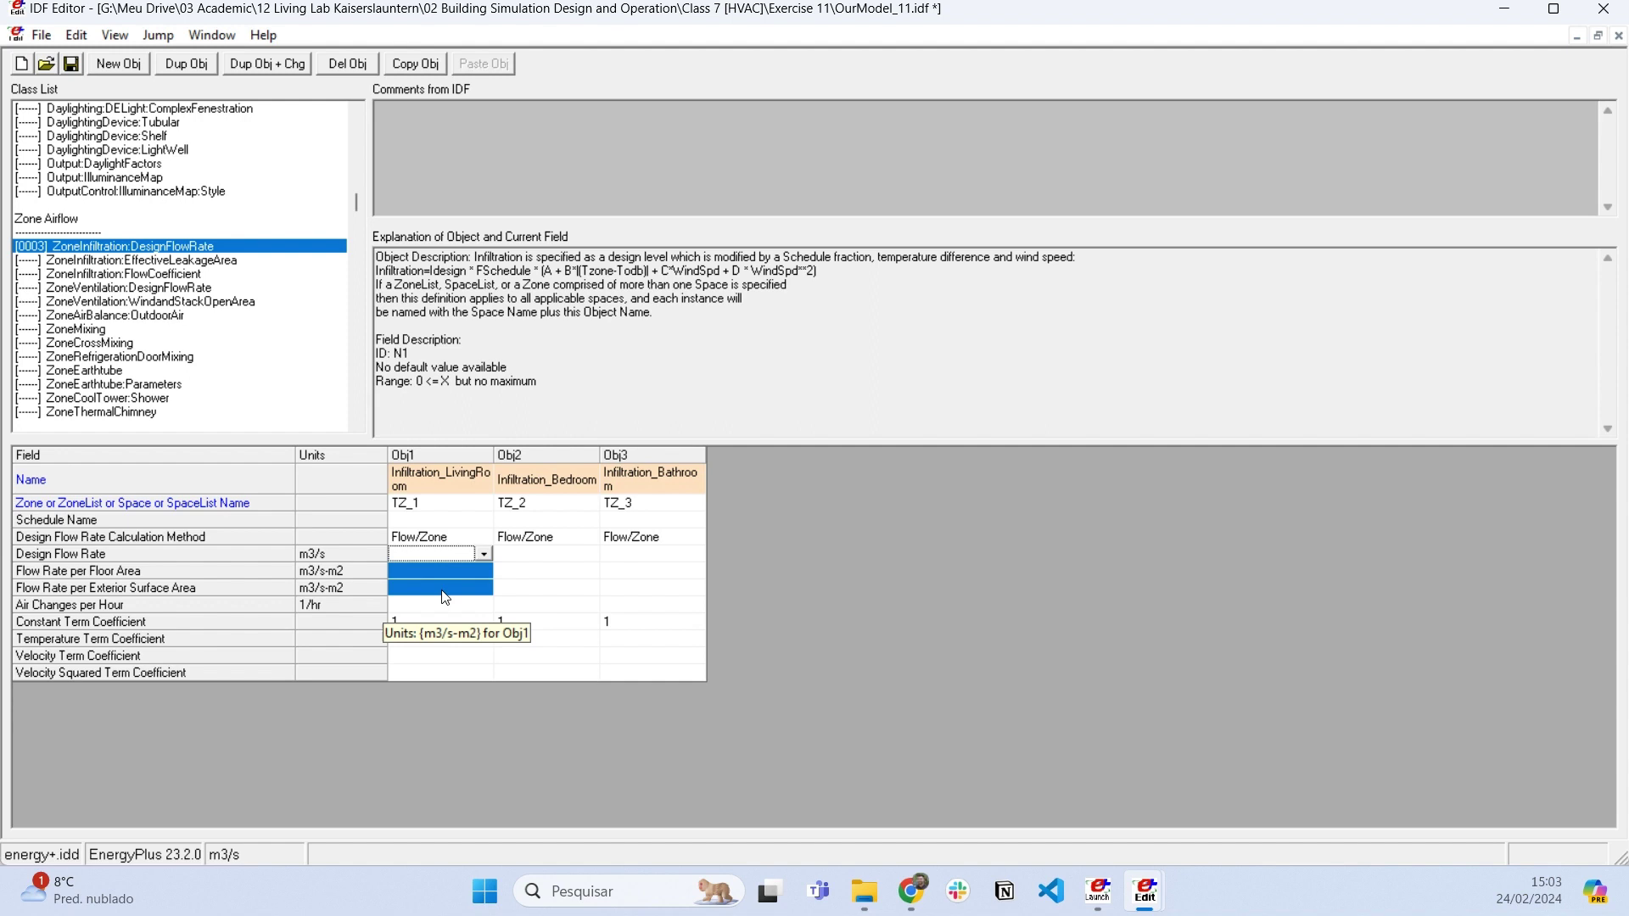
pyautogui.click(426, 606)
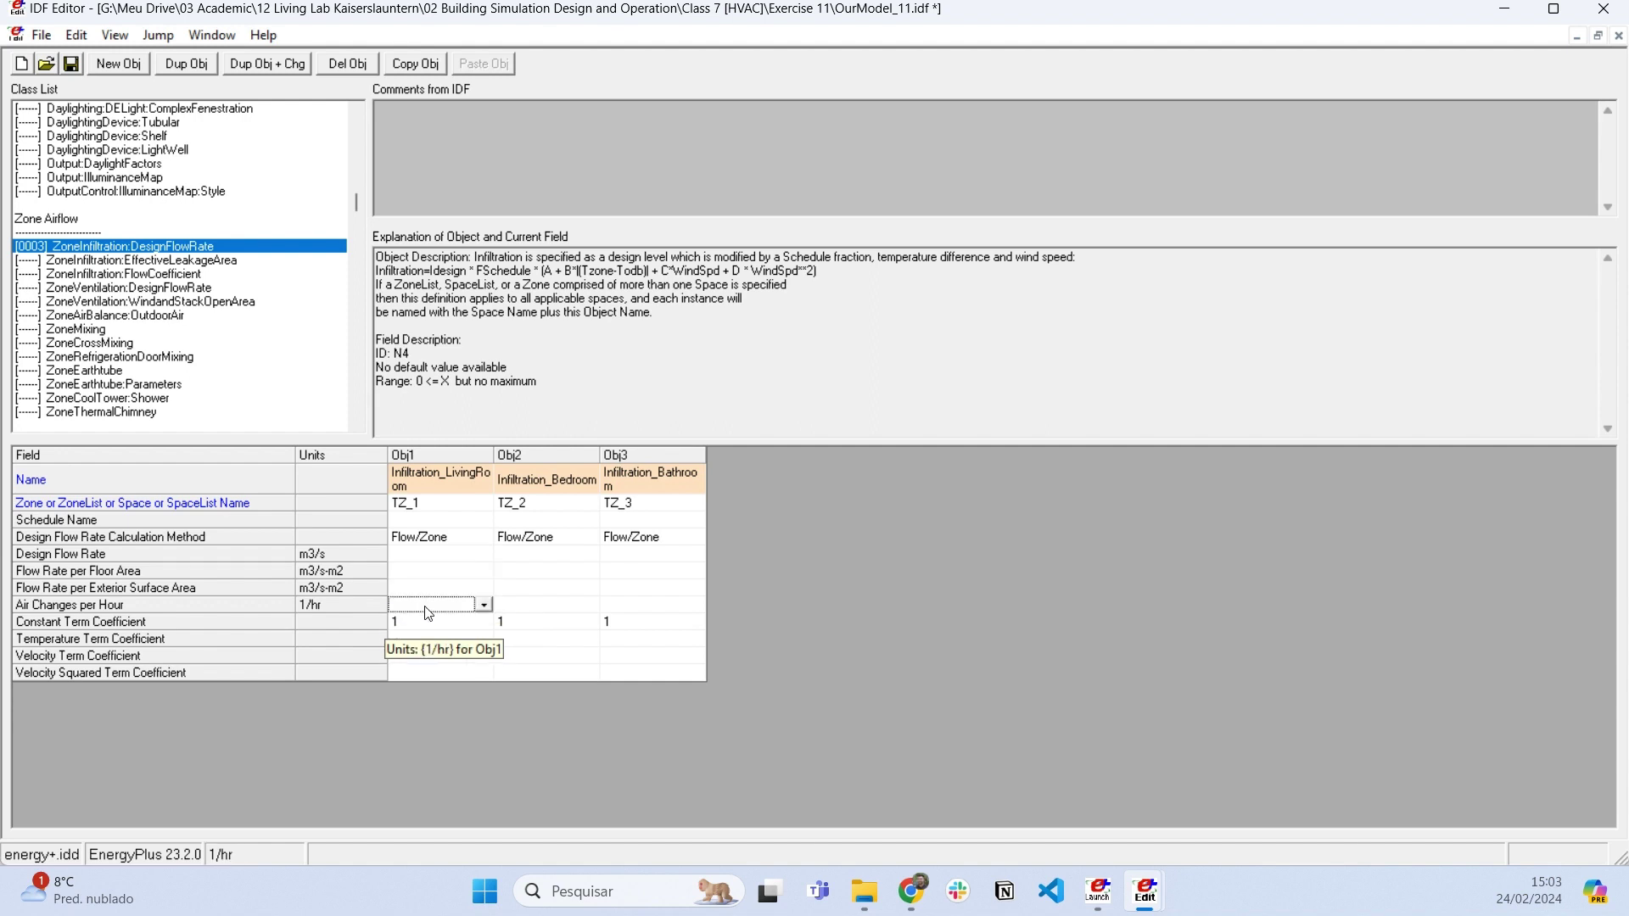
# Step: Set Infiltration_LivingRoom's calculation method to AirChanges/Hour and widen its column
pyautogui.click(458, 537)
pyautogui.click(483, 538)
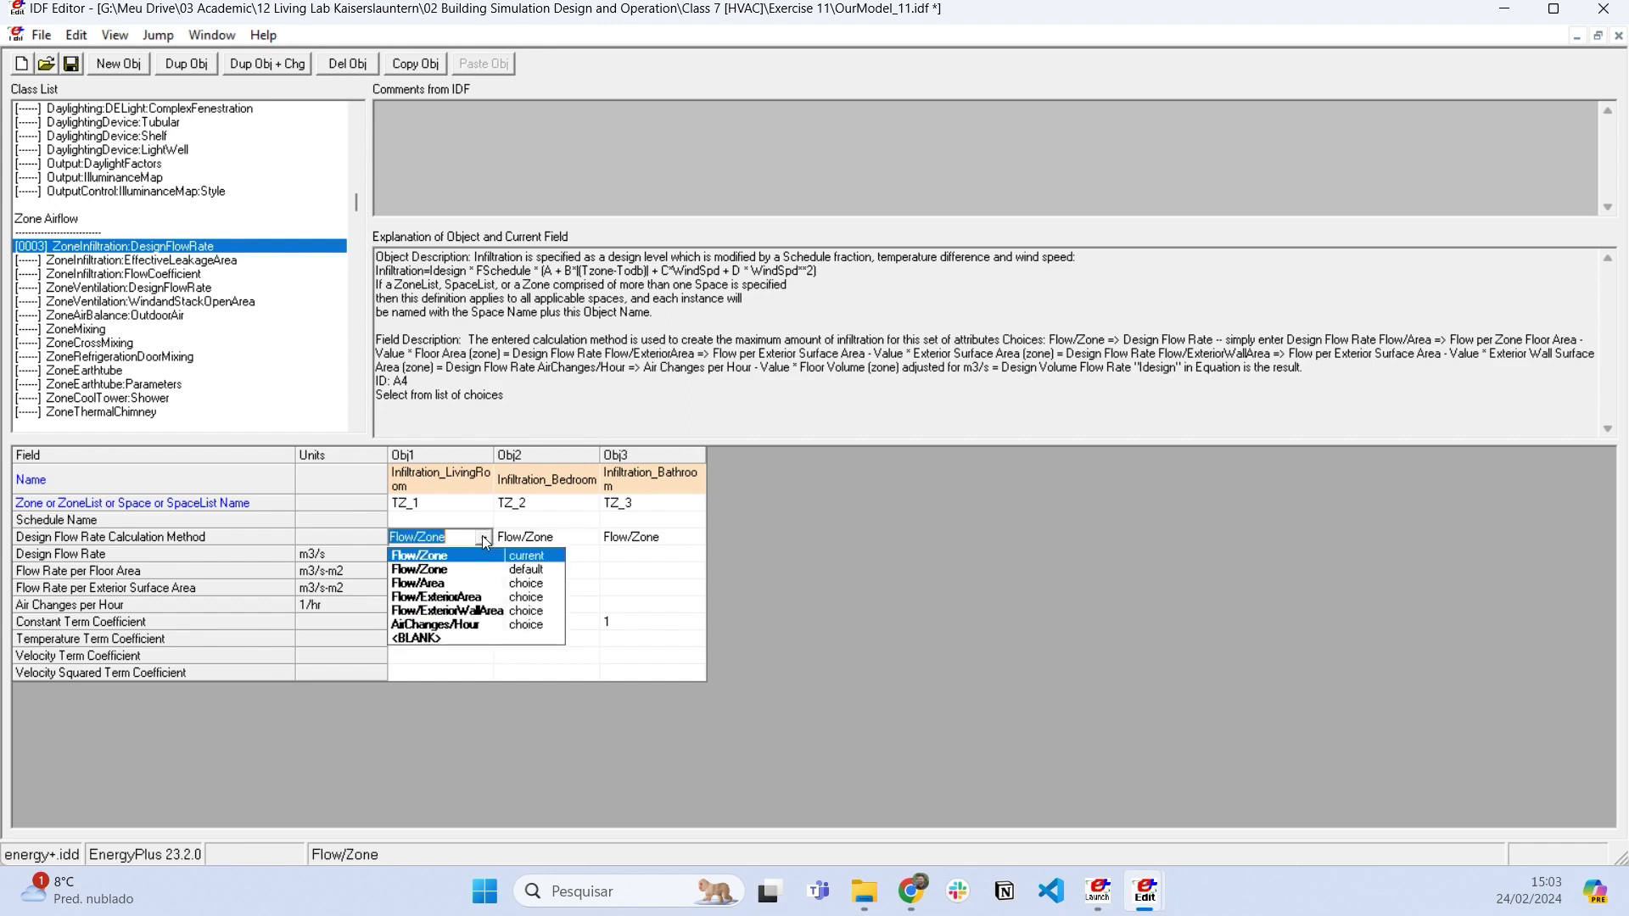
pyautogui.click(483, 628)
pyautogui.click(420, 605)
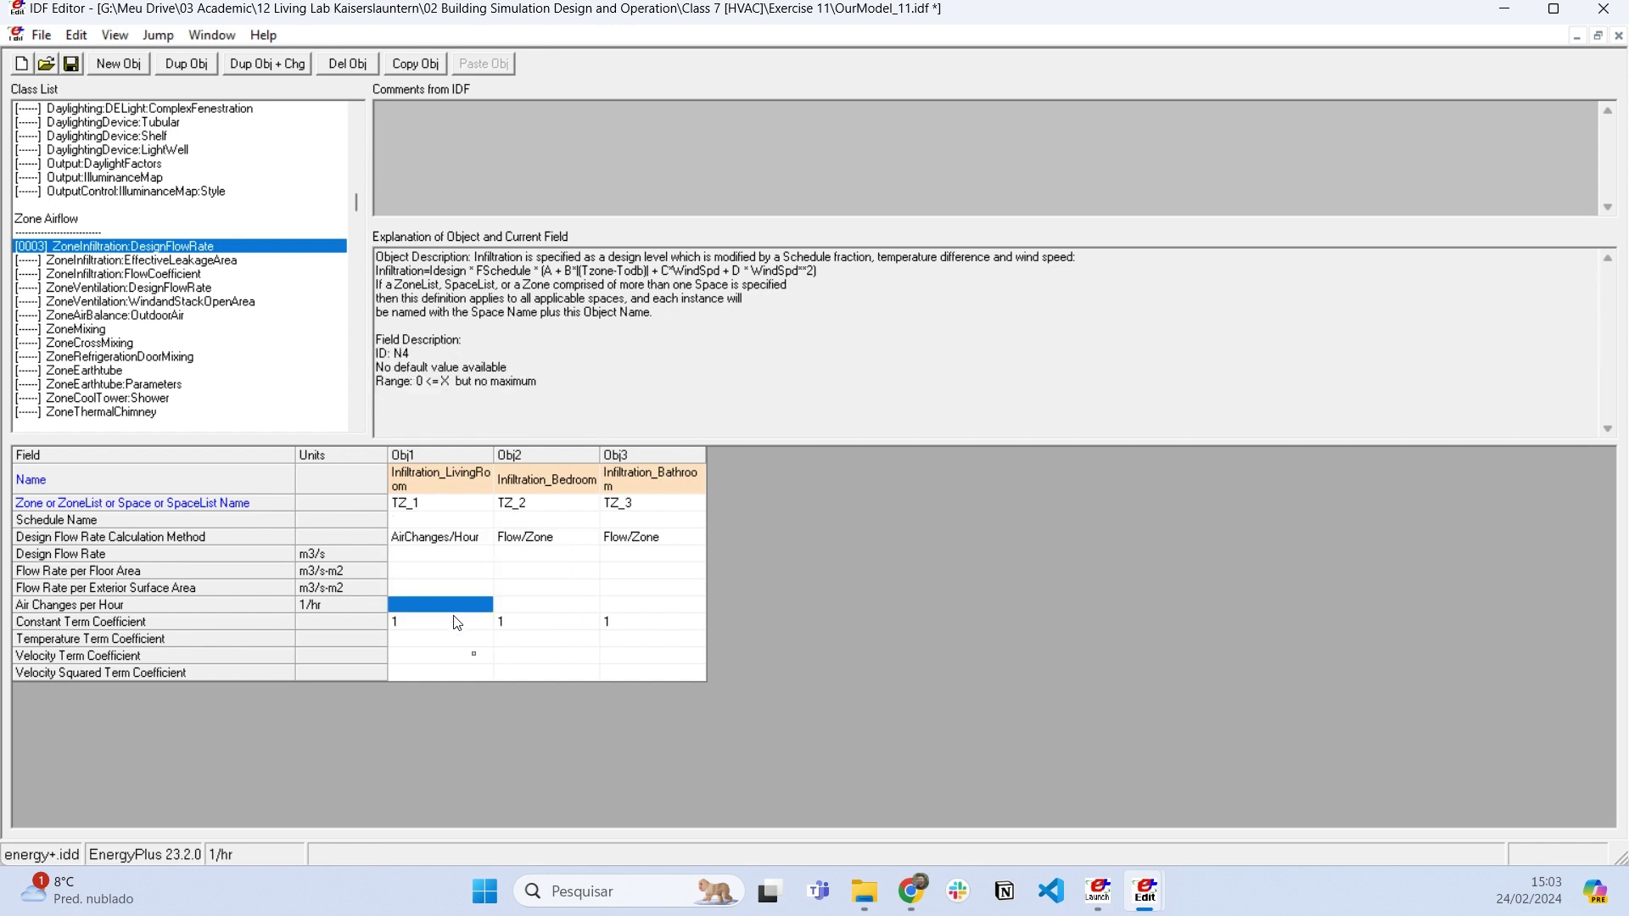
pyautogui.click(572, 460)
pyautogui.click(484, 458)
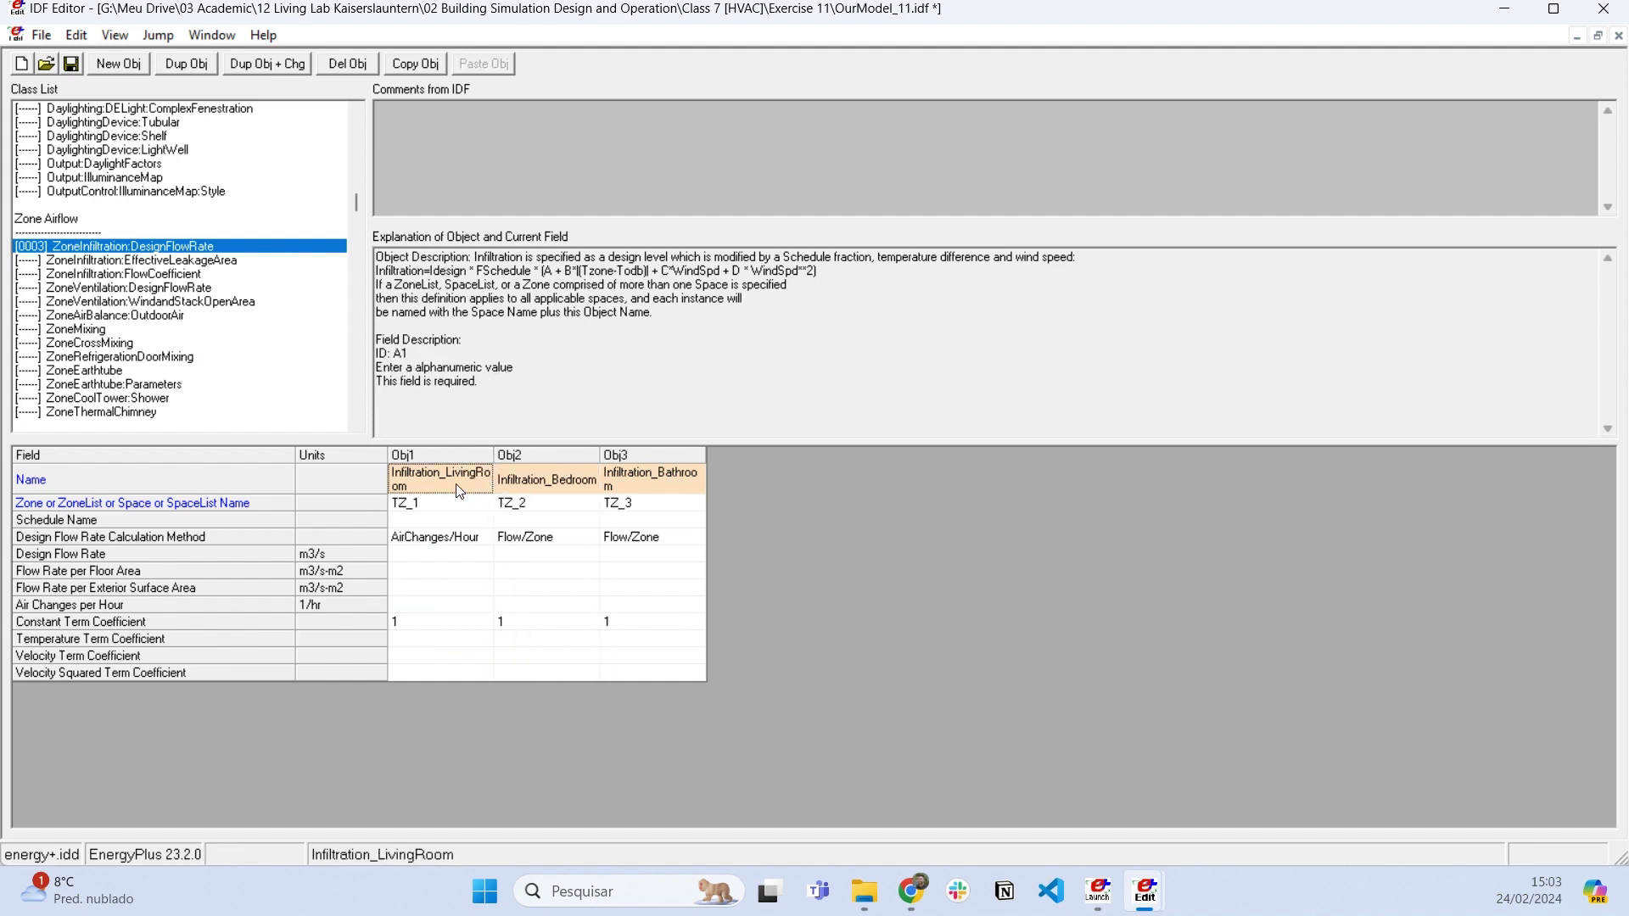
pyautogui.moveTo(496, 451); pyautogui.dragTo(564, 452)
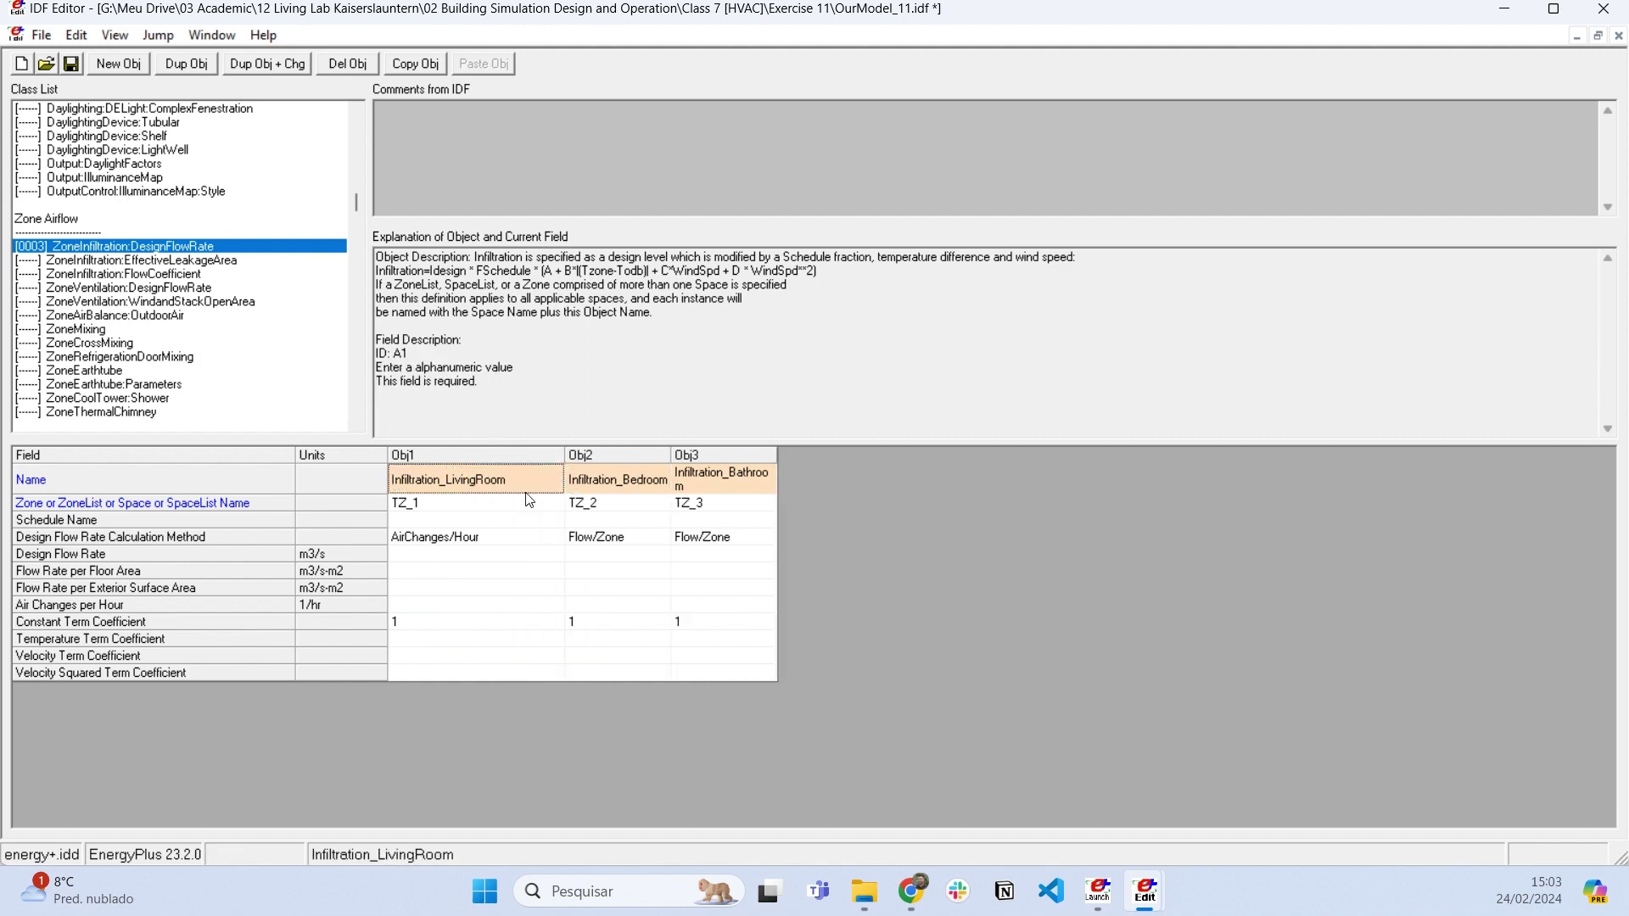
# Step: Enter 0.2 air changes per hour for all three infiltration objects
pyautogui.click(477, 606)
pyautogui.write('0')
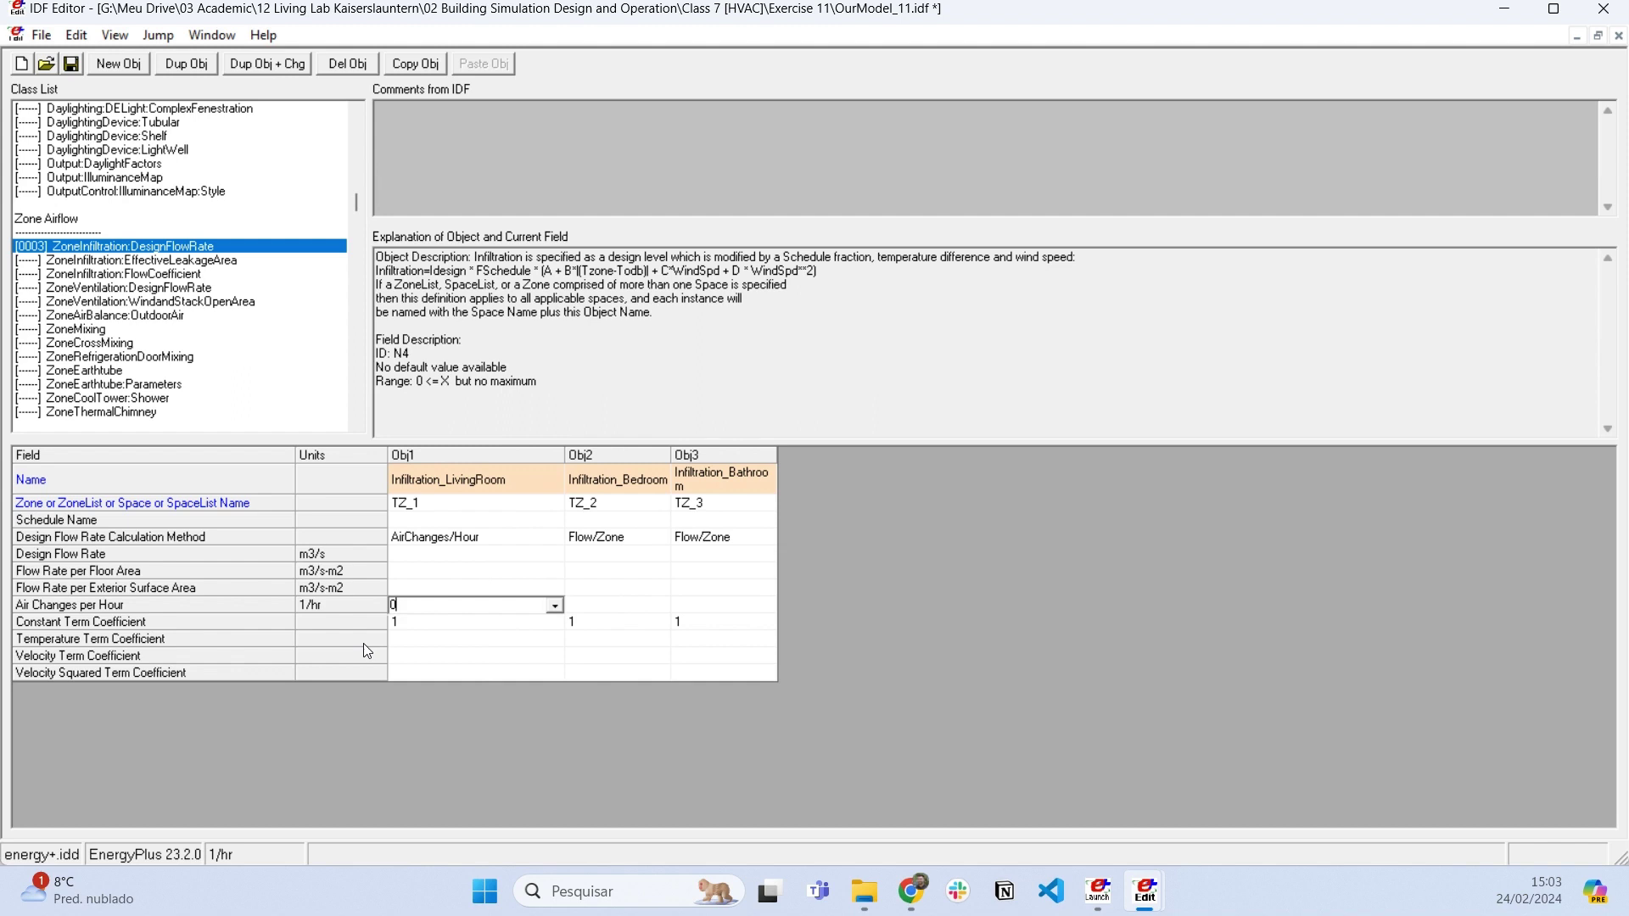
pyautogui.write('.2')
pyautogui.press('Return')
pyautogui.click(488, 554)
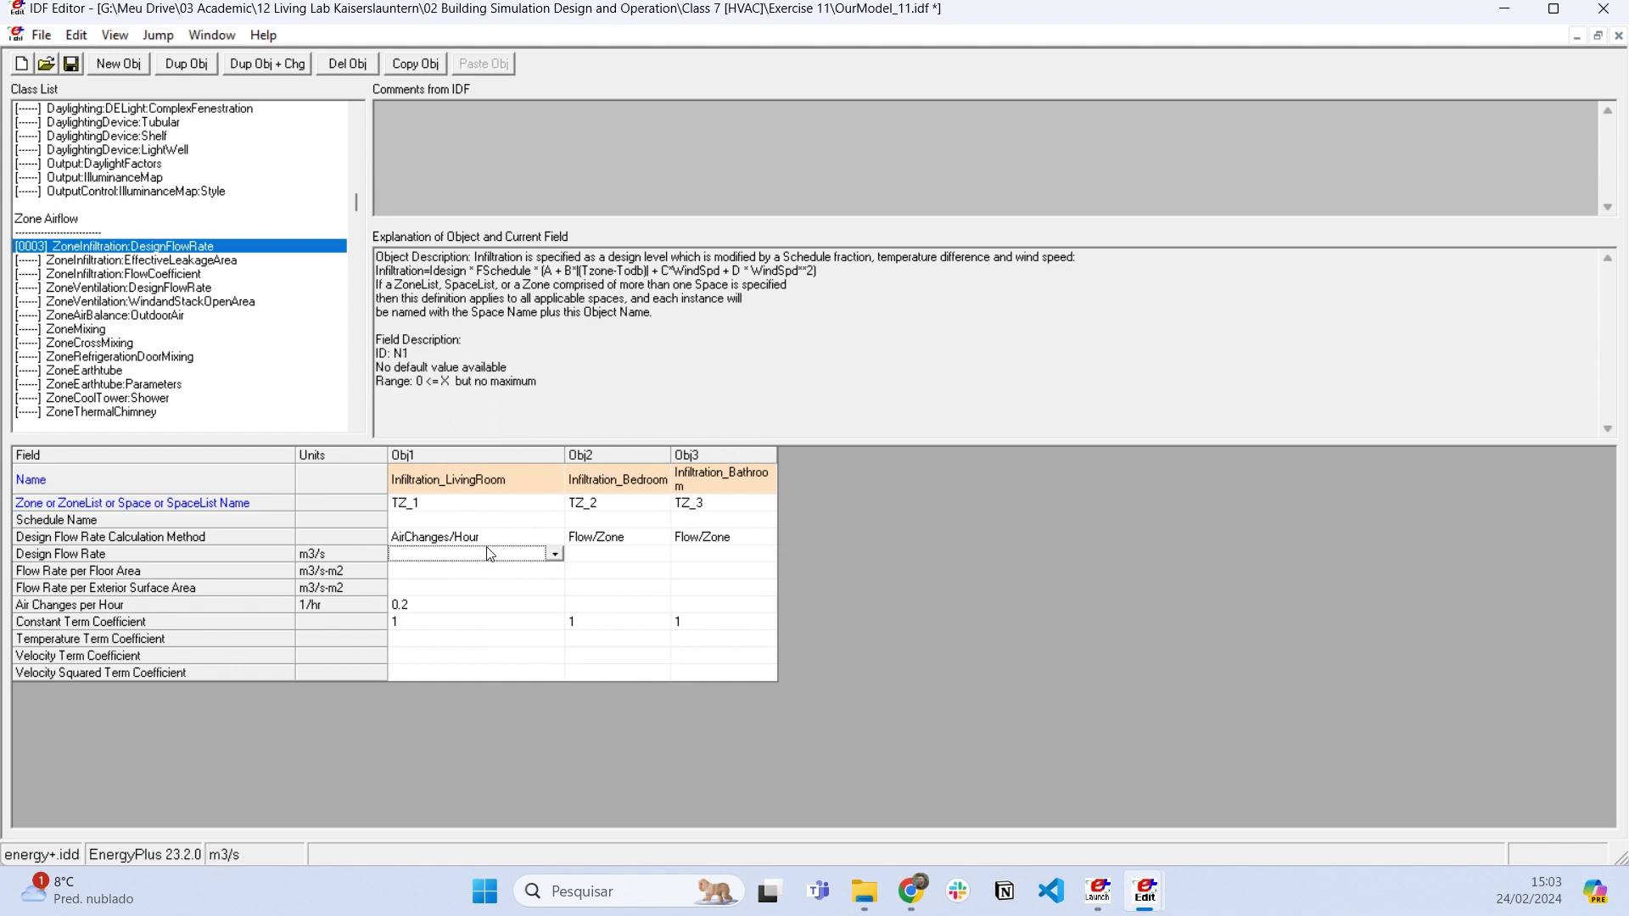
pyautogui.click(469, 608)
pyautogui.click(584, 610)
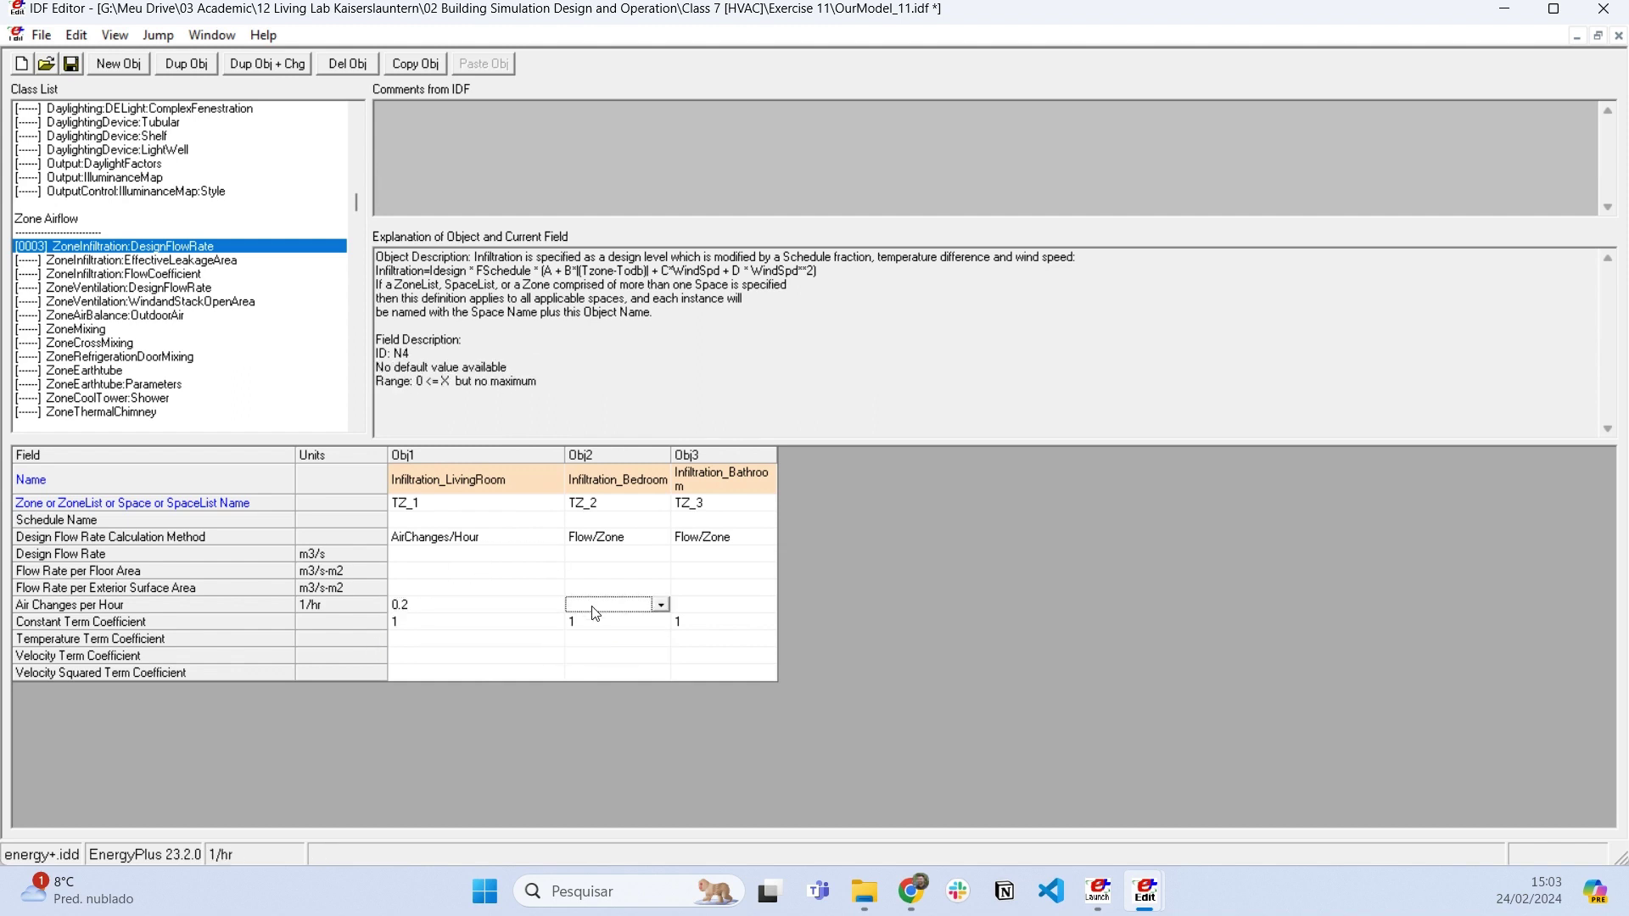
pyautogui.write('0.2')
pyautogui.click(740, 607)
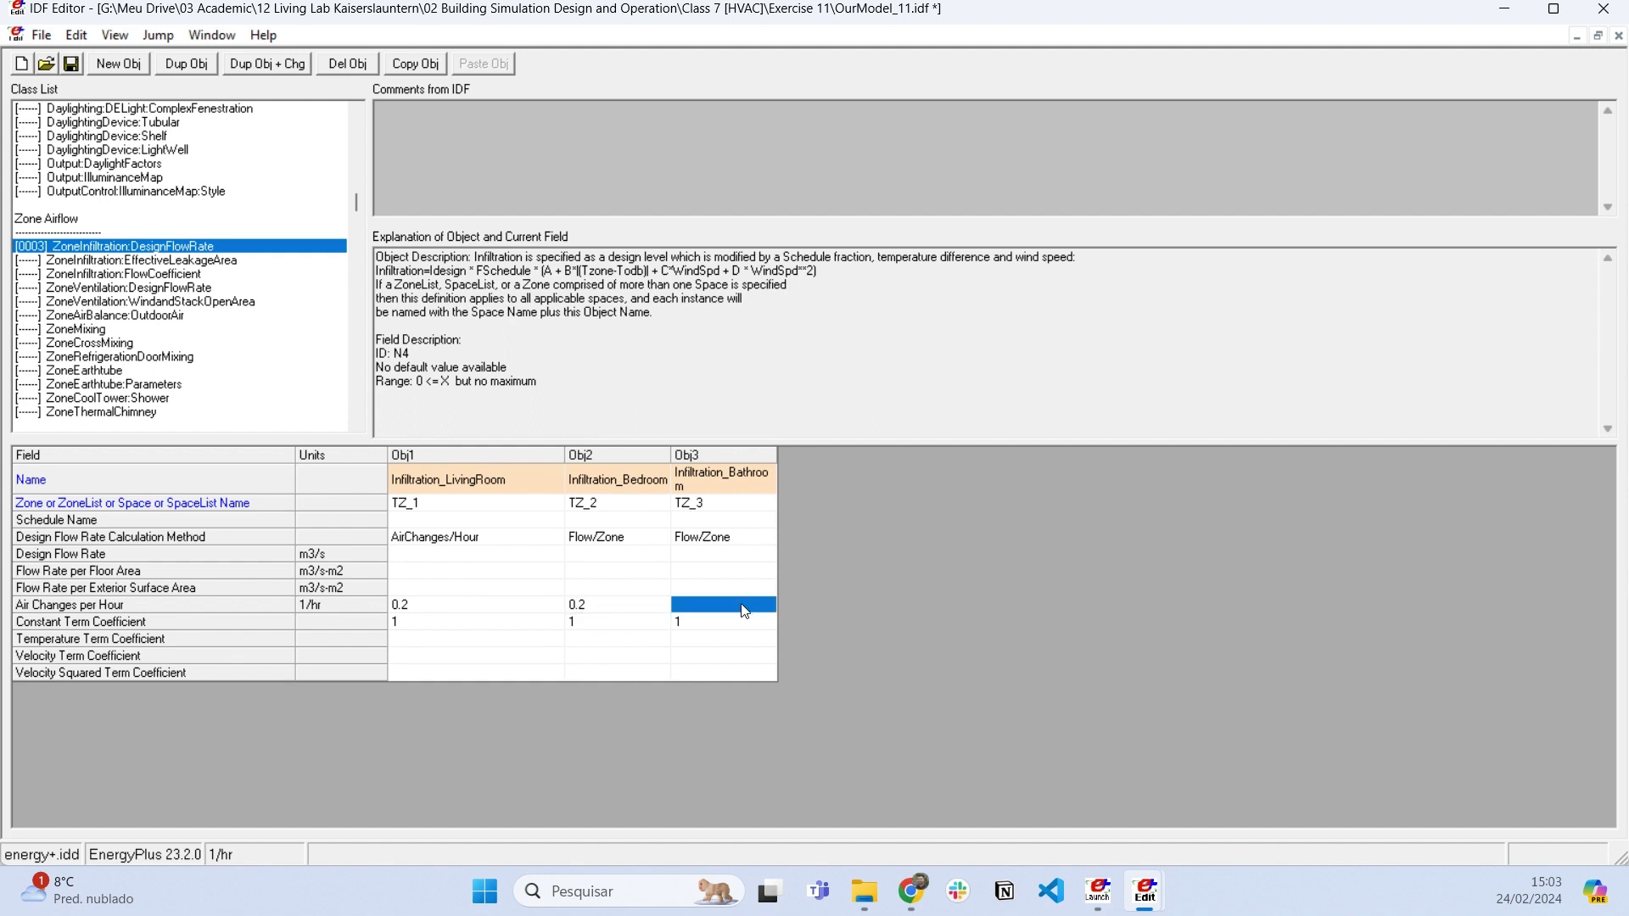
pyautogui.write('0.2')
pyautogui.press('Return')
pyautogui.press('Left')
pyautogui.moveTo(777, 454); pyautogui.dragTo(827, 455)
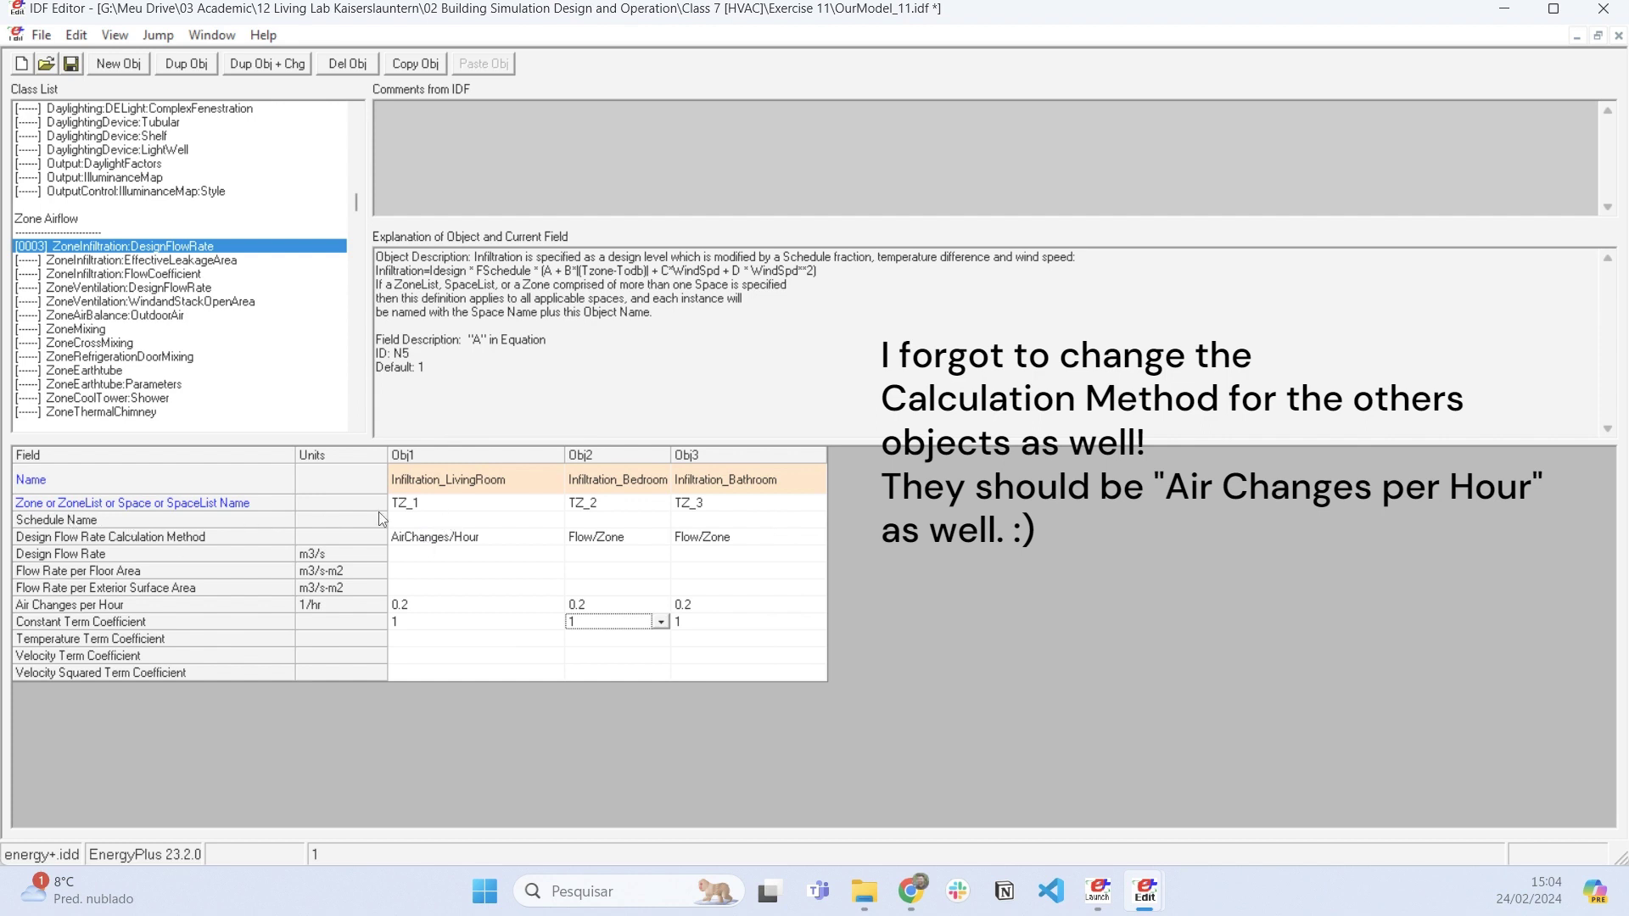
# Step: Widen the Infiltration_Bedroom column and select the three objects' Schedule Name fields
pyautogui.moveTo(441, 520); pyautogui.dragTo(761, 528)
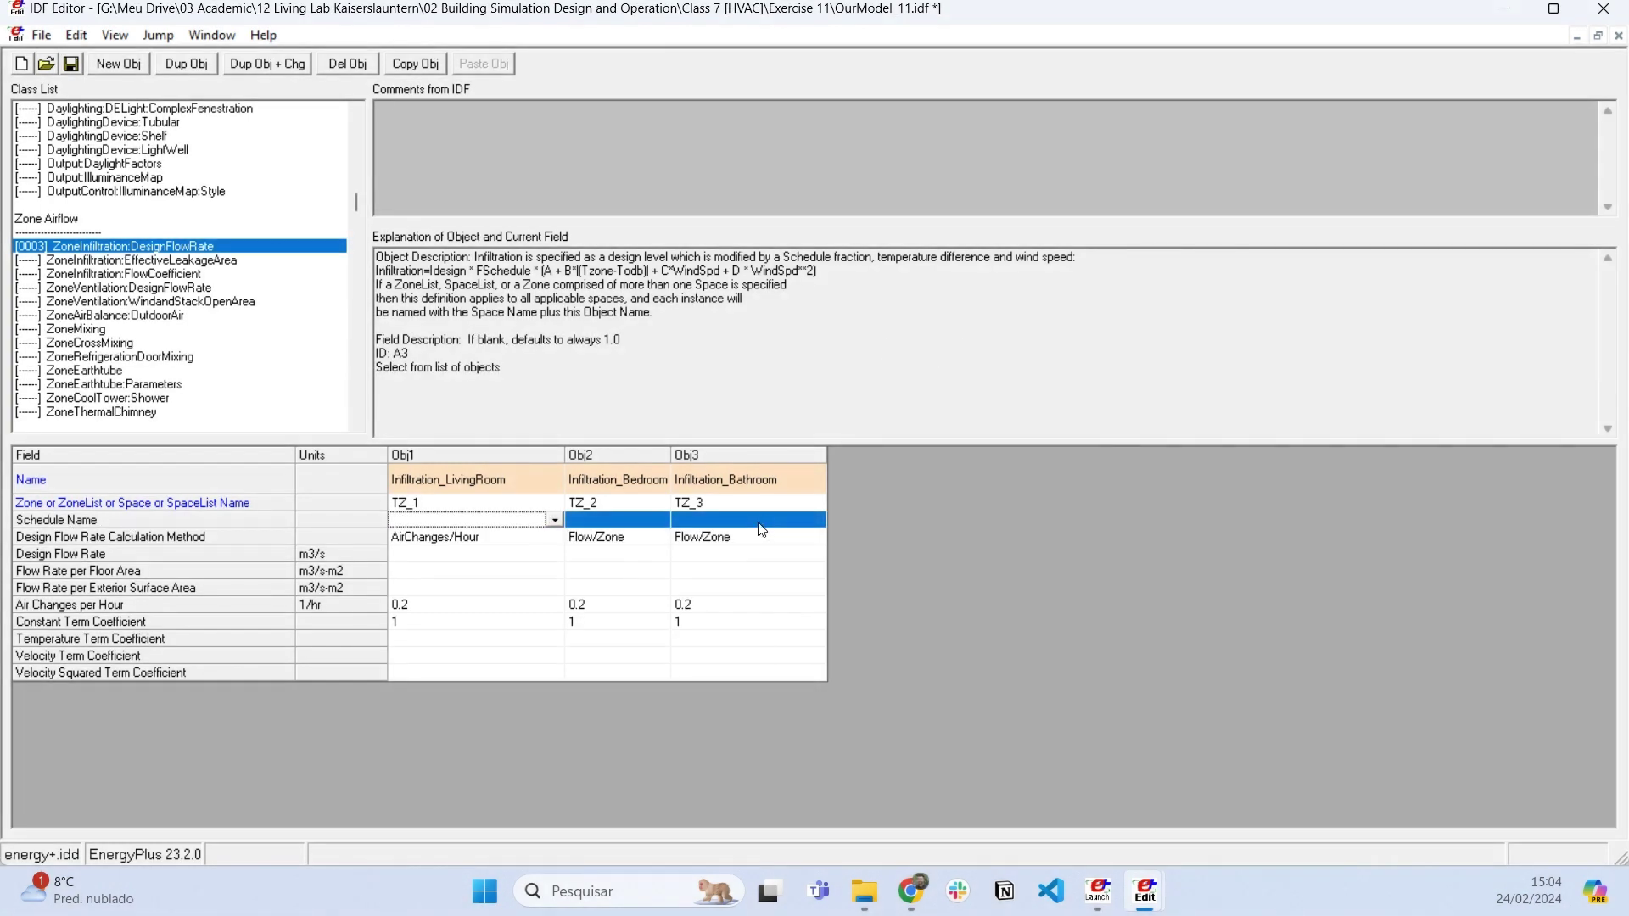
pyautogui.press('Down')
pyautogui.press('Down')
pyautogui.press('Down')
pyautogui.moveTo(672, 459); pyautogui.dragTo(730, 459)
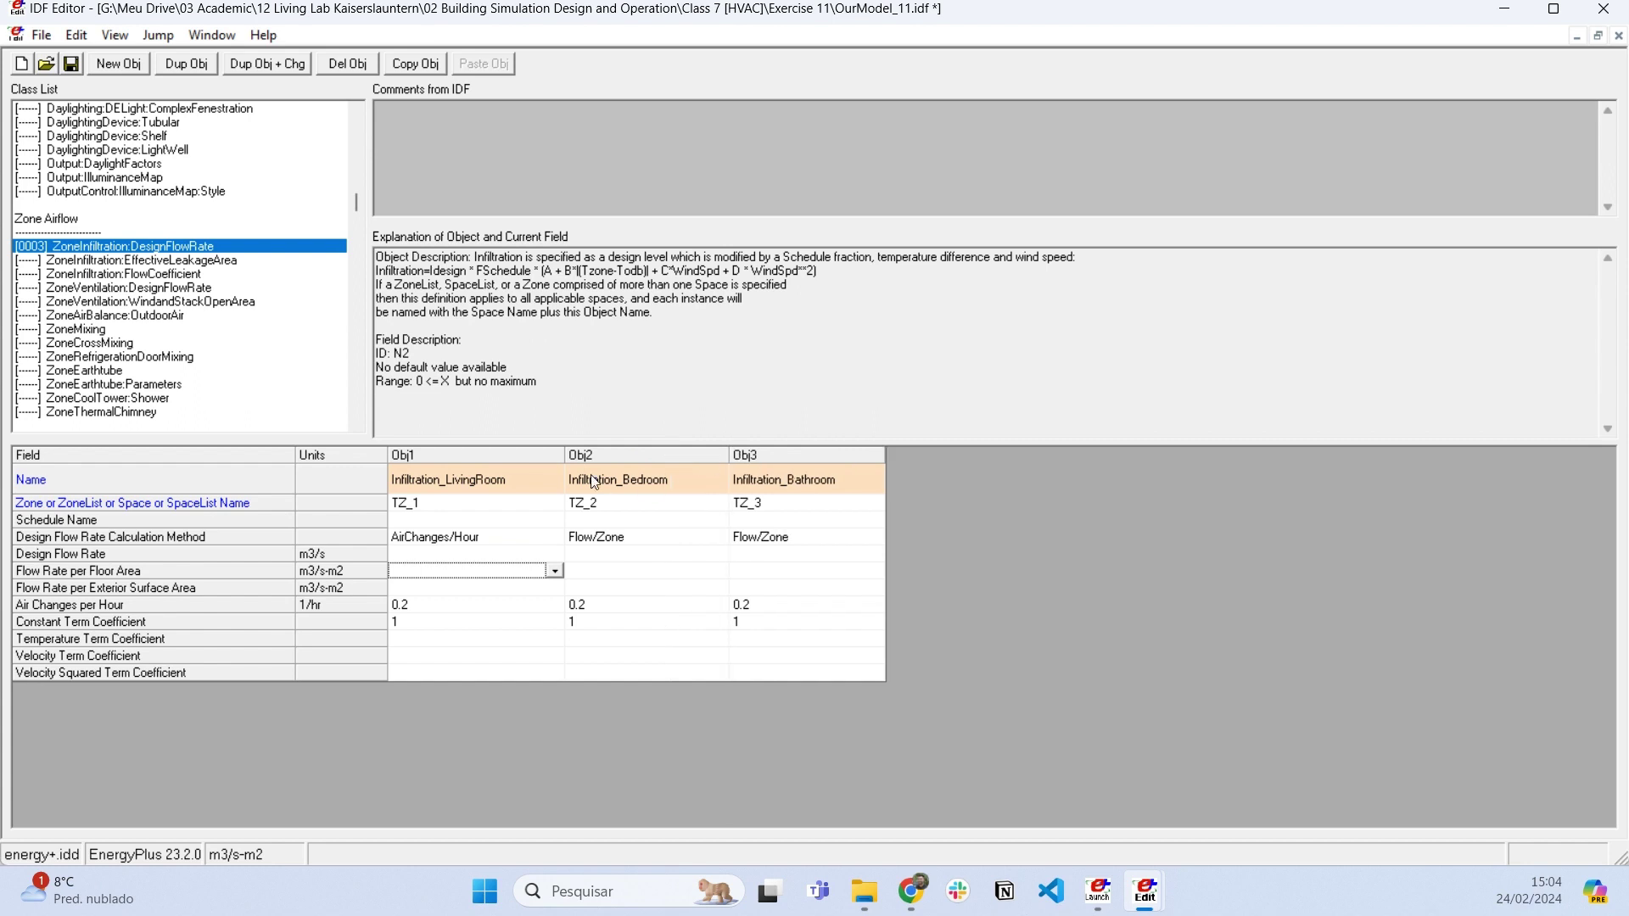
pyautogui.moveTo(777, 519); pyautogui.dragTo(471, 523)
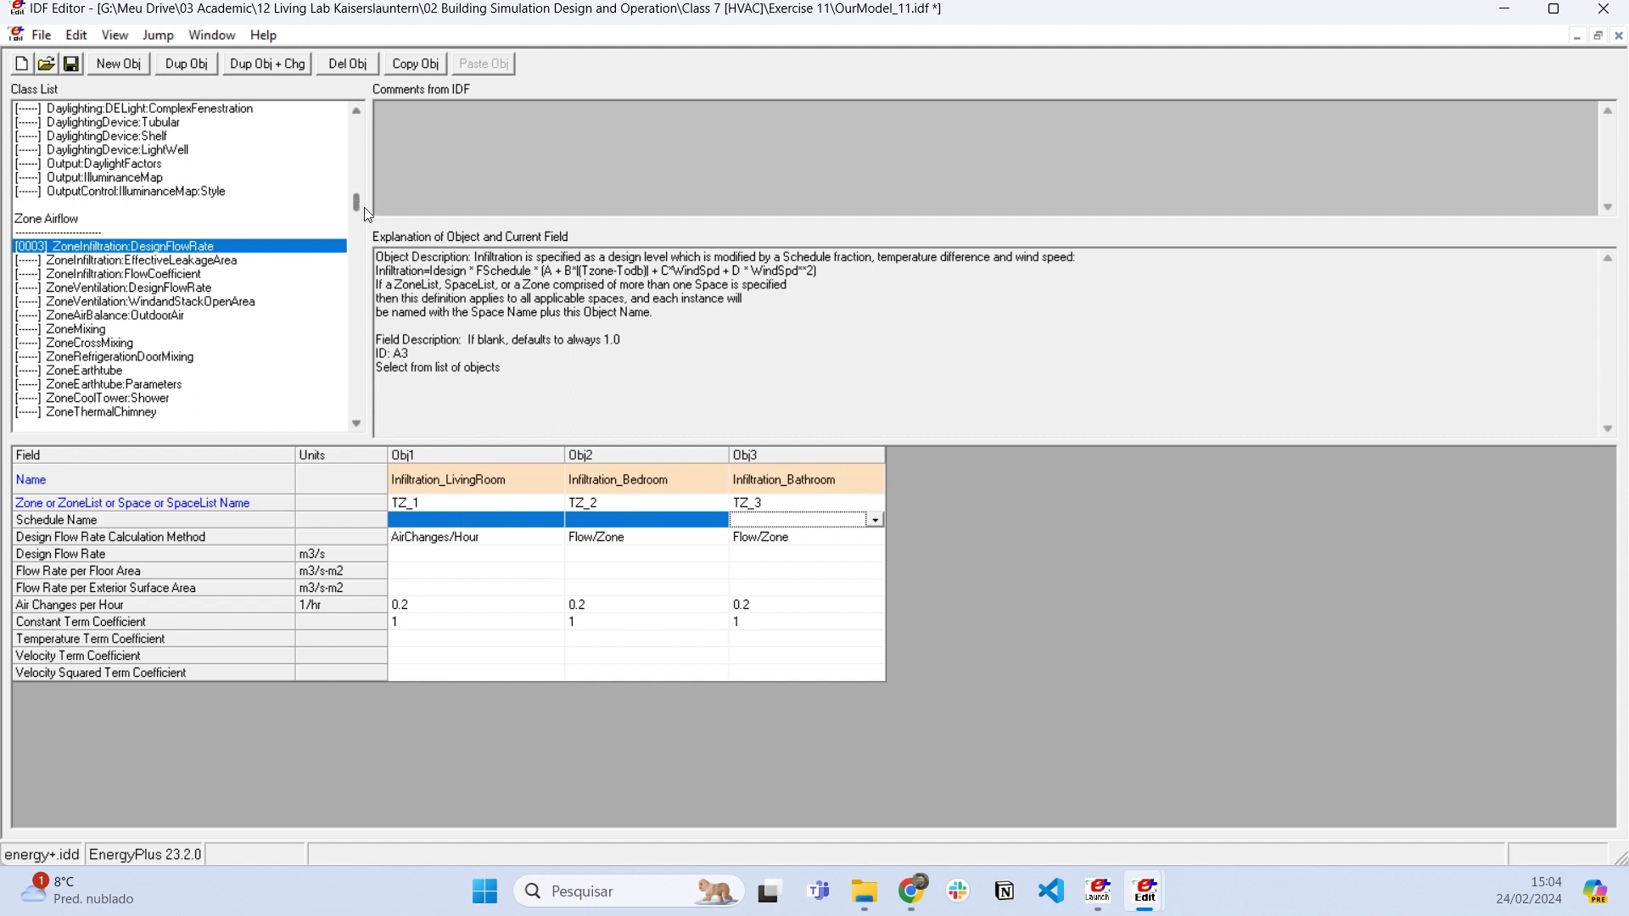
# Step: Reselect the three Schedule Name fields, then use Ctrl+L to list only classes with objects
pyautogui.moveTo(492, 519); pyautogui.dragTo(767, 524)
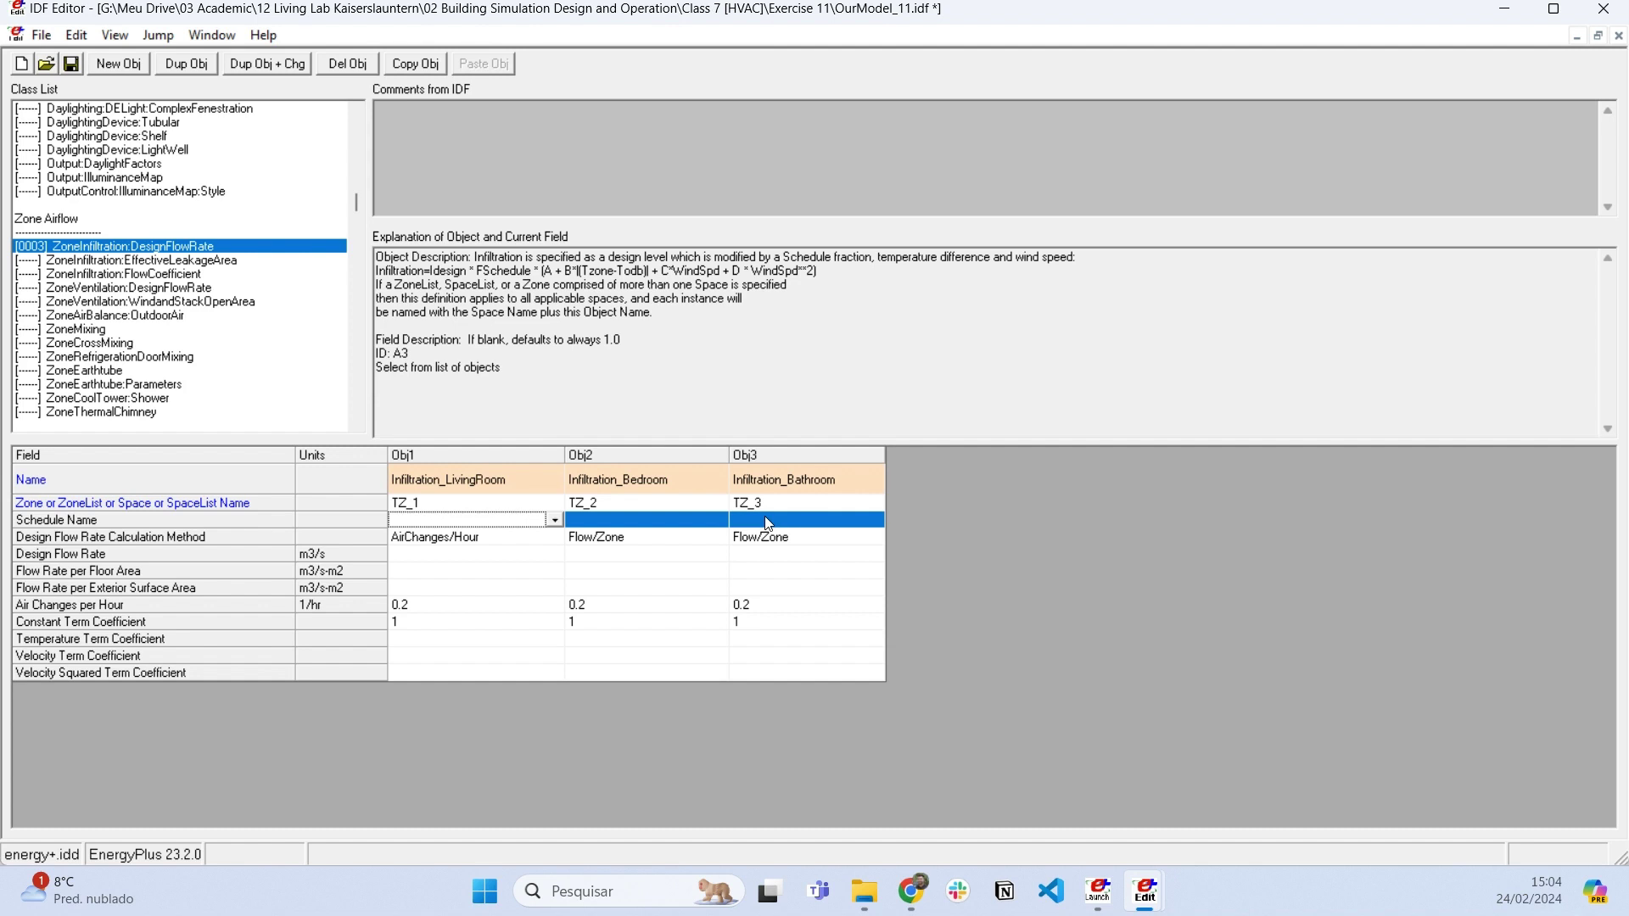
pyautogui.moveTo(768, 524); pyautogui.dragTo(499, 529)
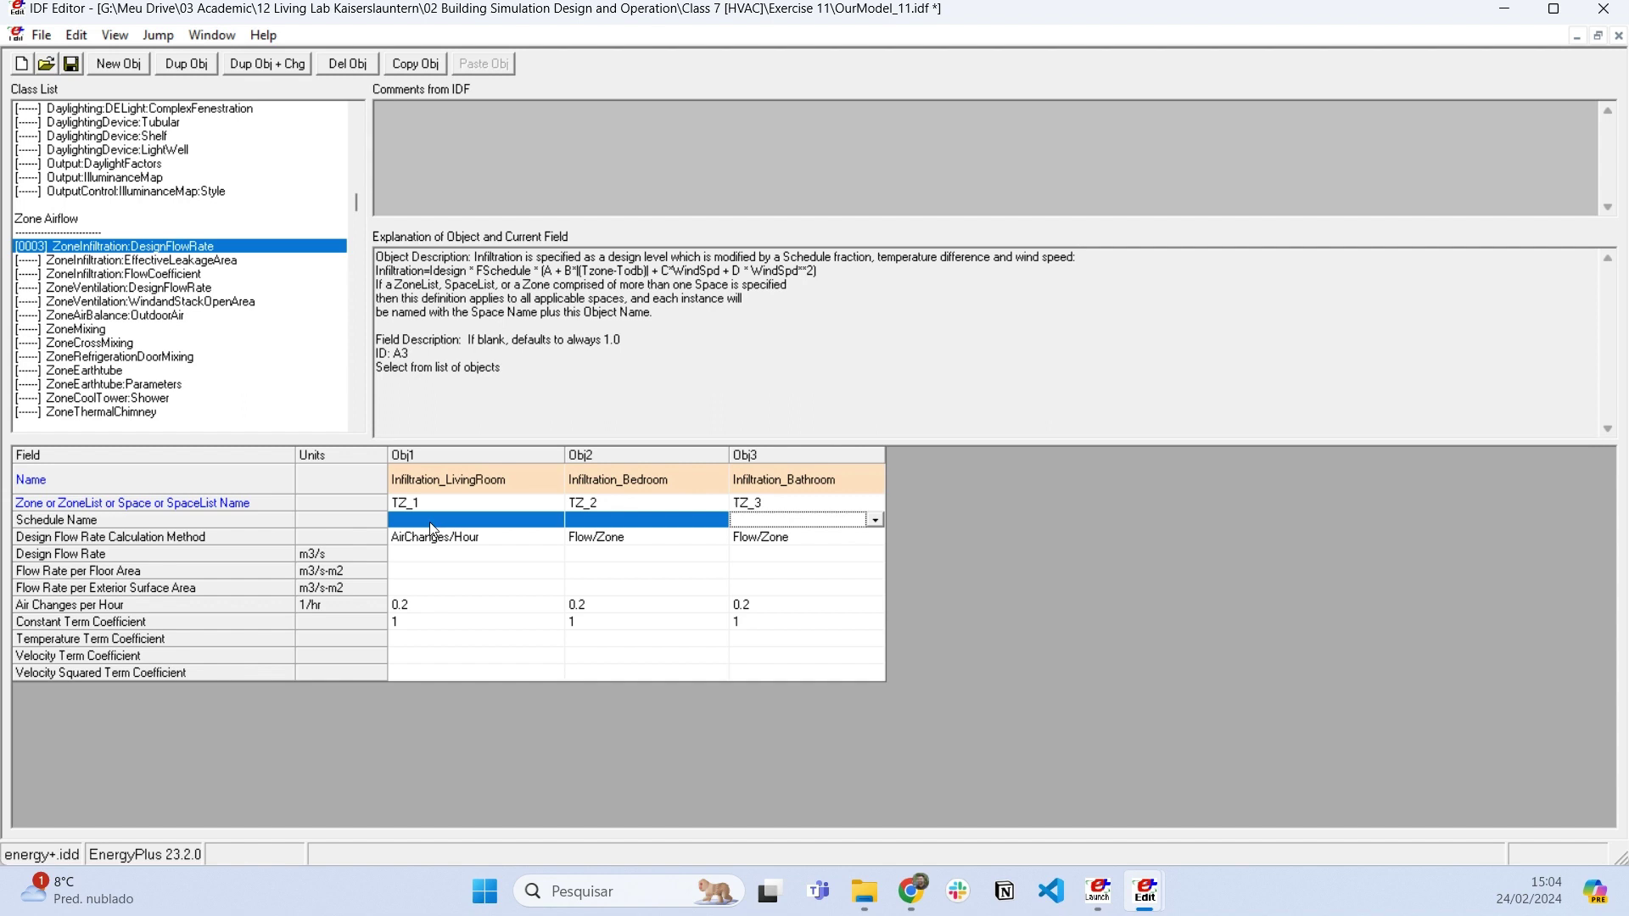
pyautogui.moveTo(448, 512); pyautogui.dragTo(770, 528)
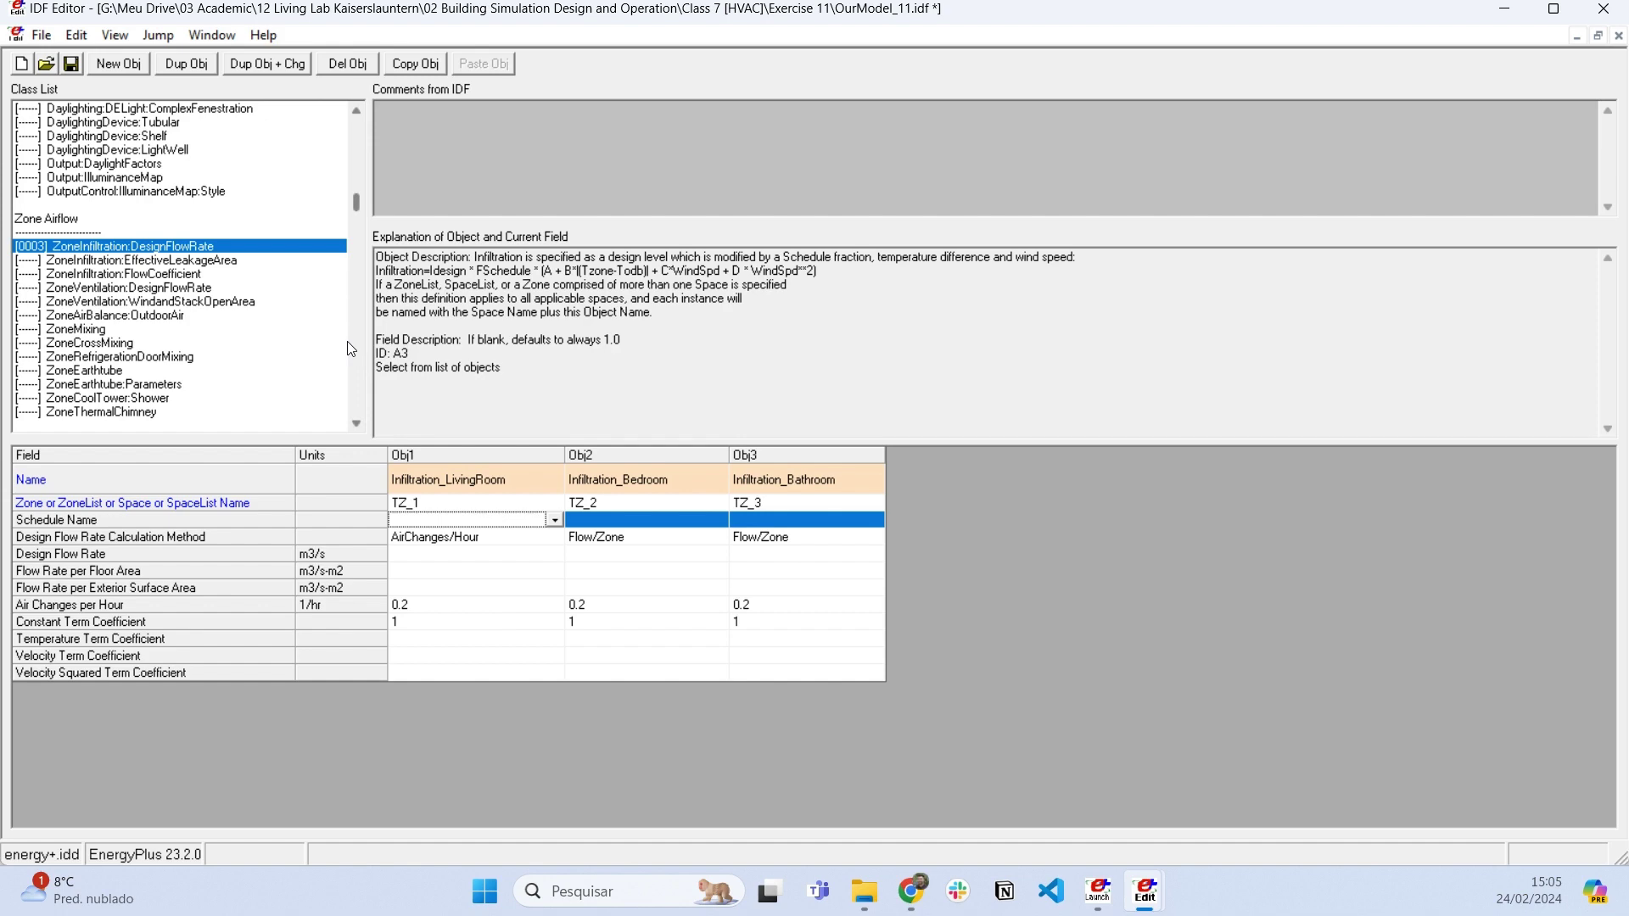
pyautogui.hotkey('ctrl', 'l')
# Step: In Schedule:Compact, review HVAC_Availability (value 1 until 24:00) and duplicate it
pyautogui.scroll(2, 351, 348)
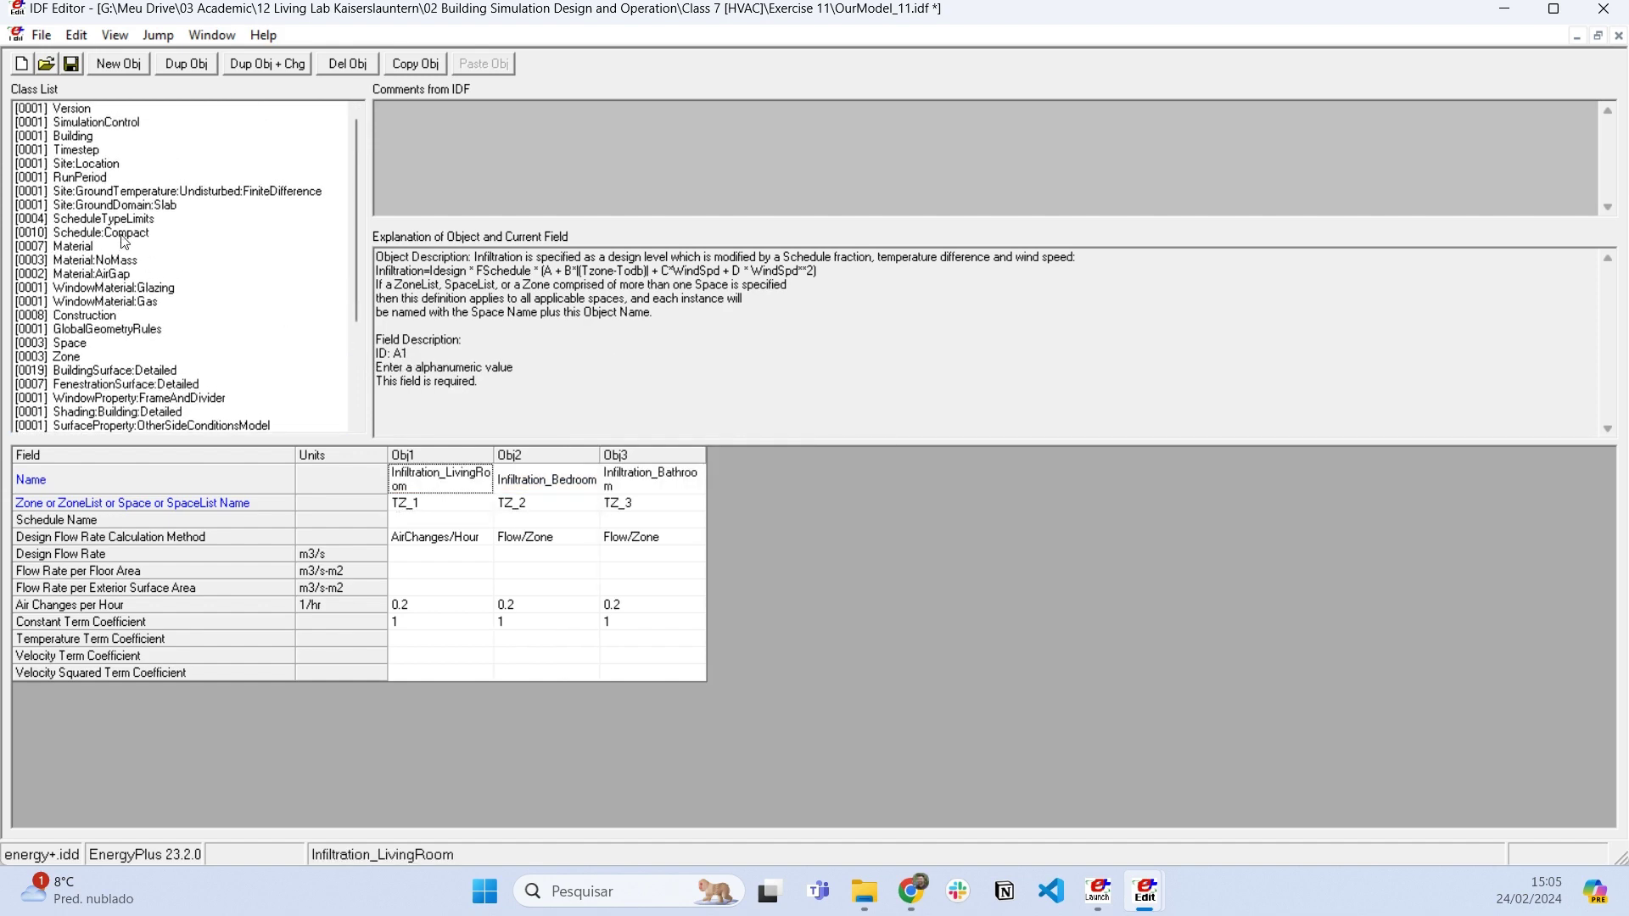
pyautogui.click(130, 231)
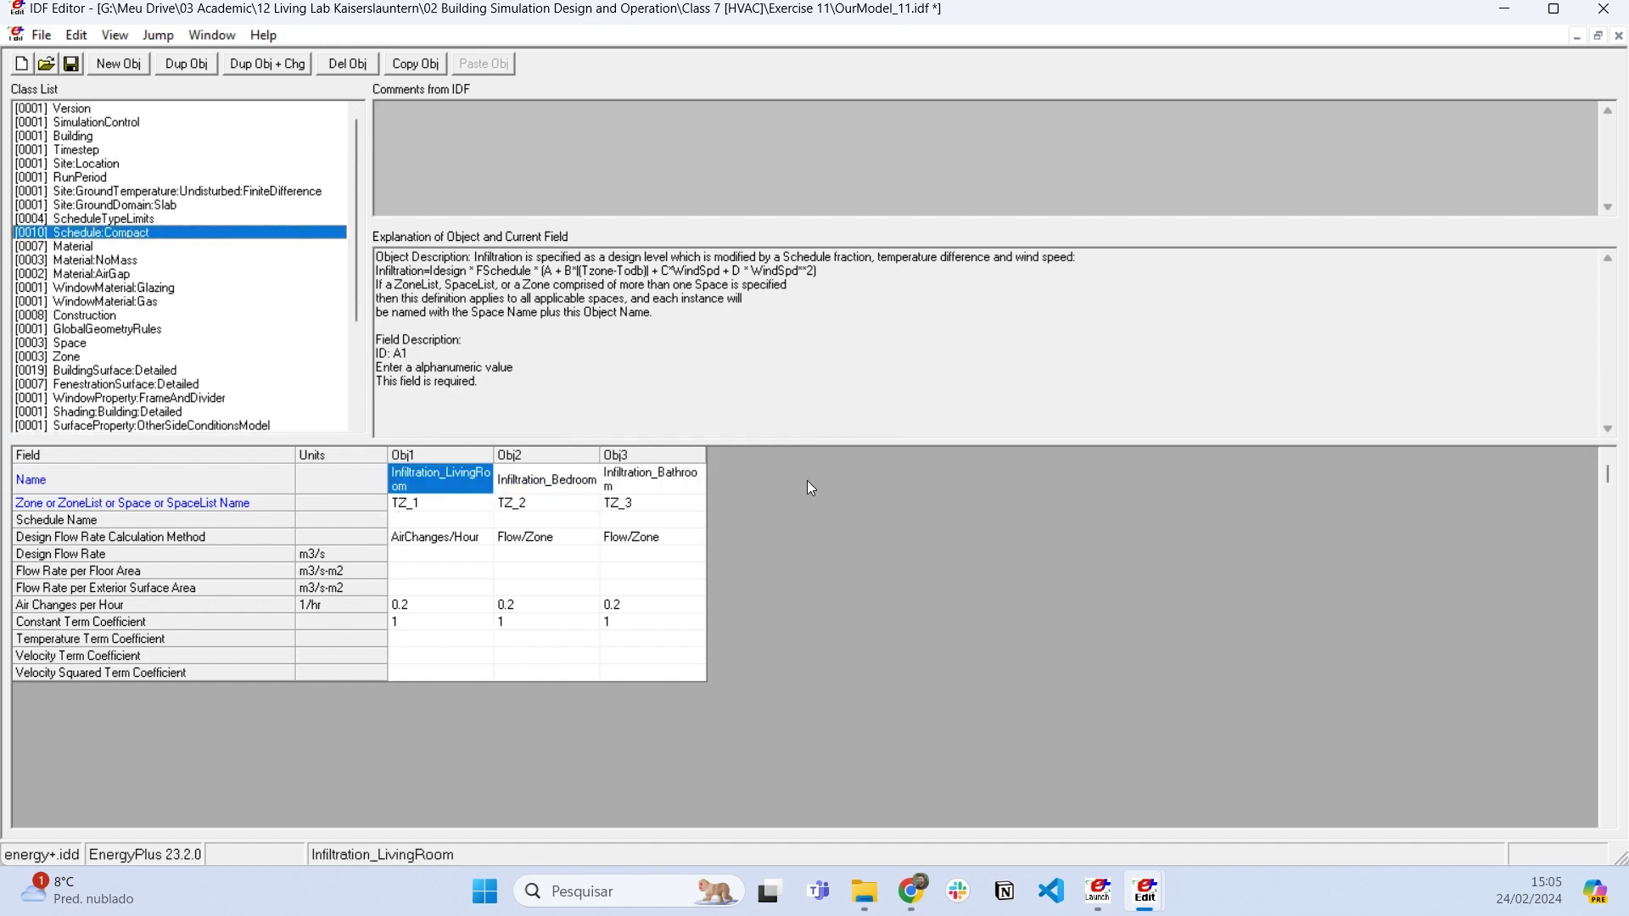
pyautogui.click(1408, 458)
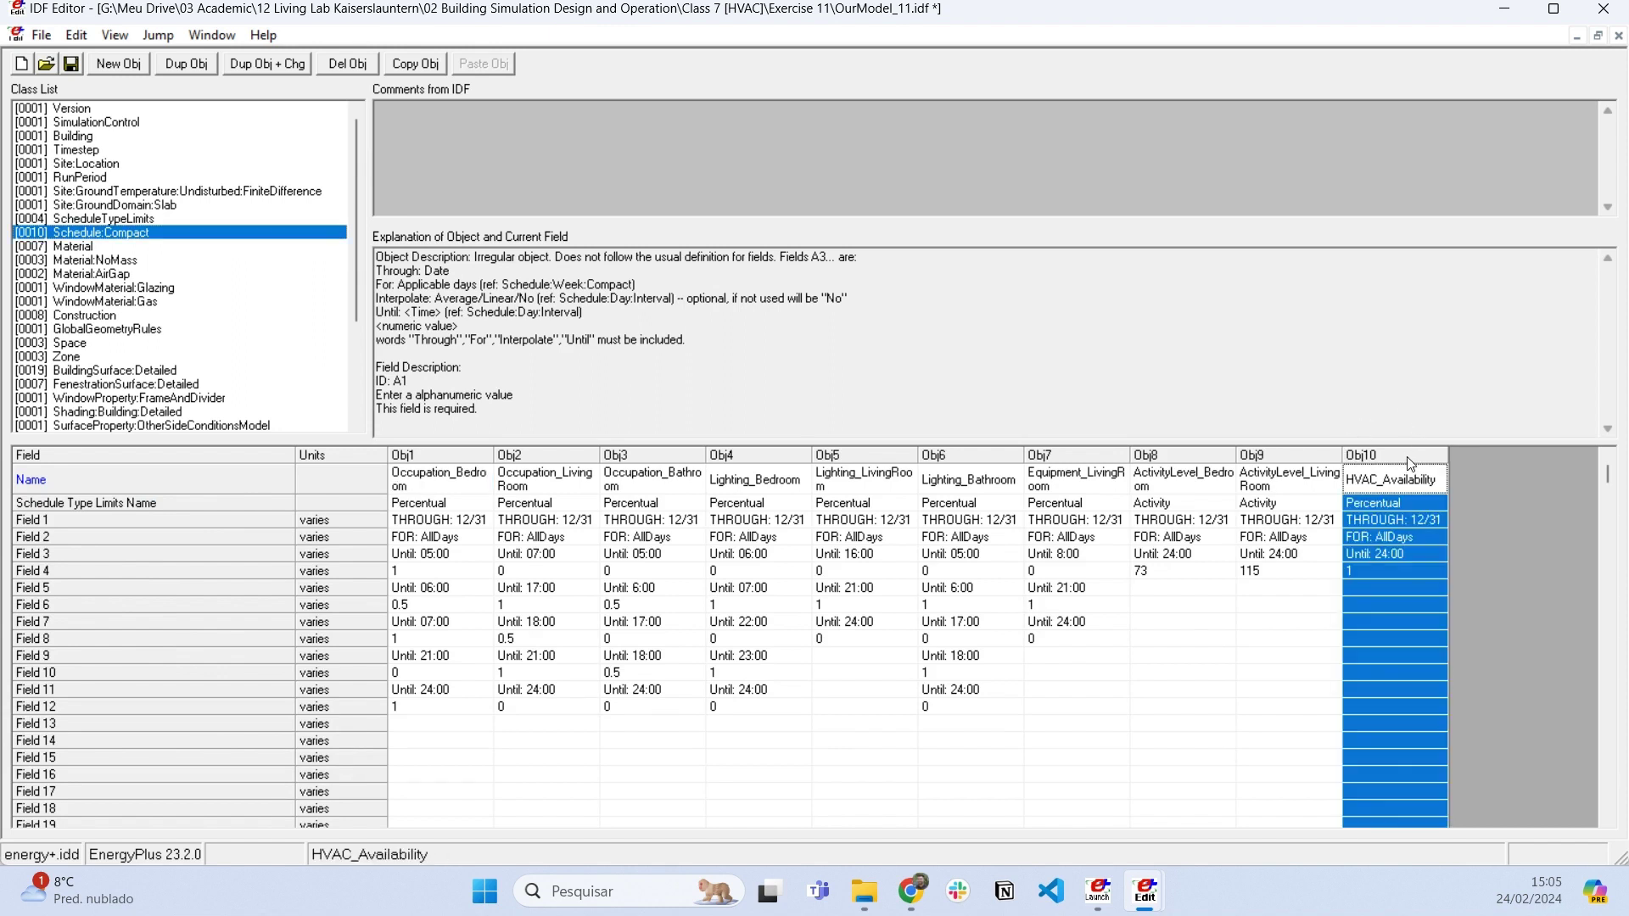
pyautogui.click(1395, 568)
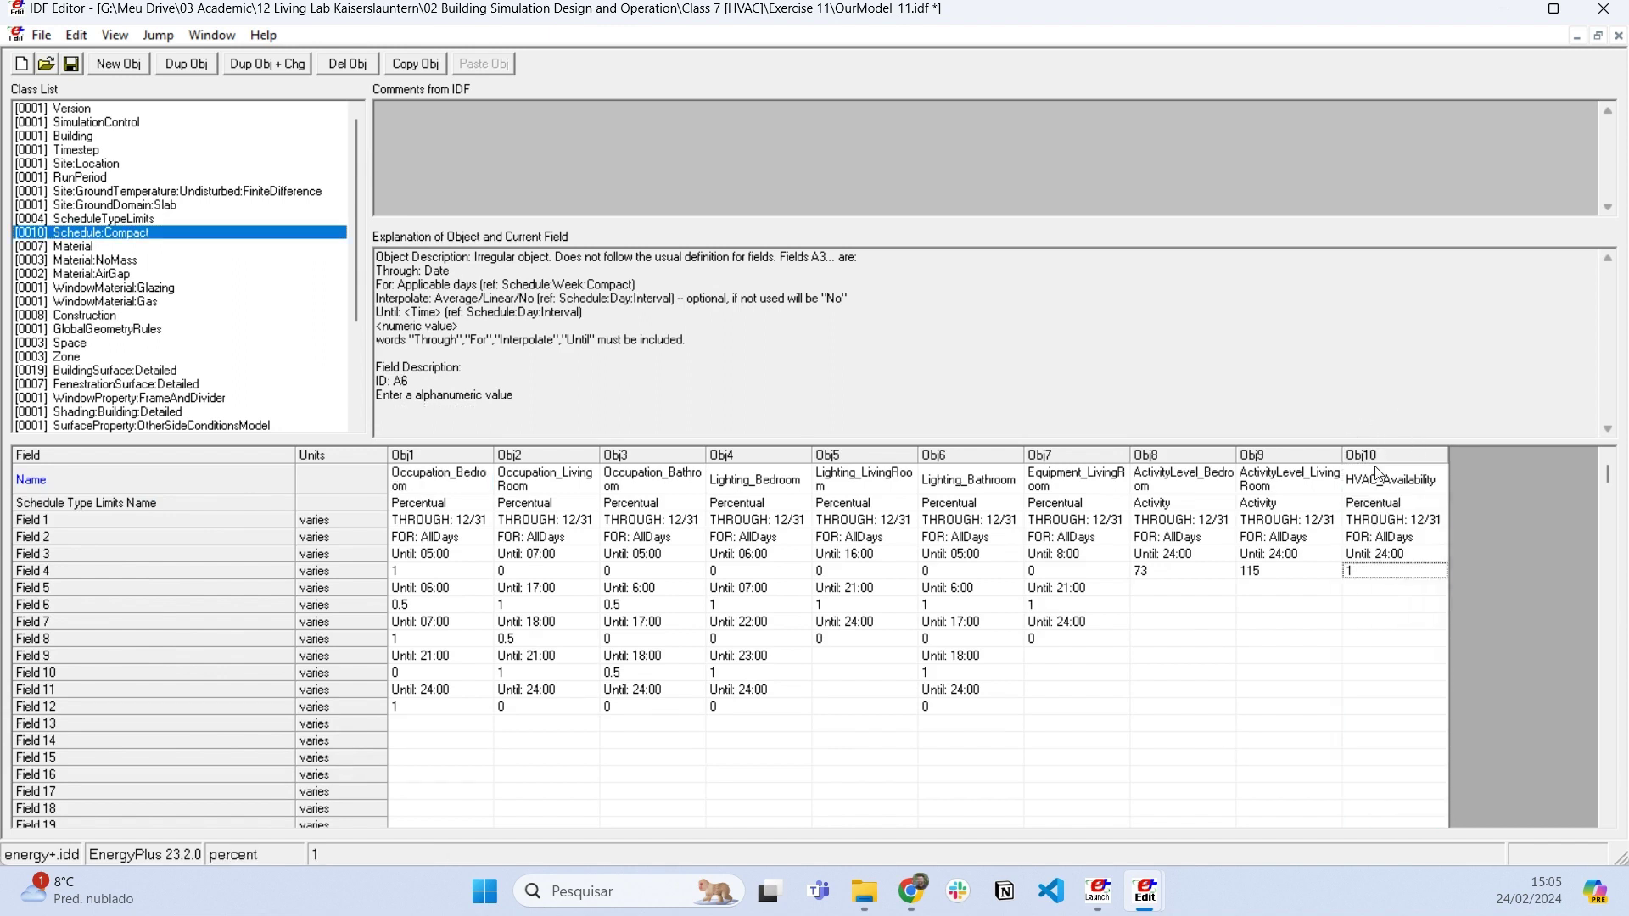
pyautogui.click(1396, 553)
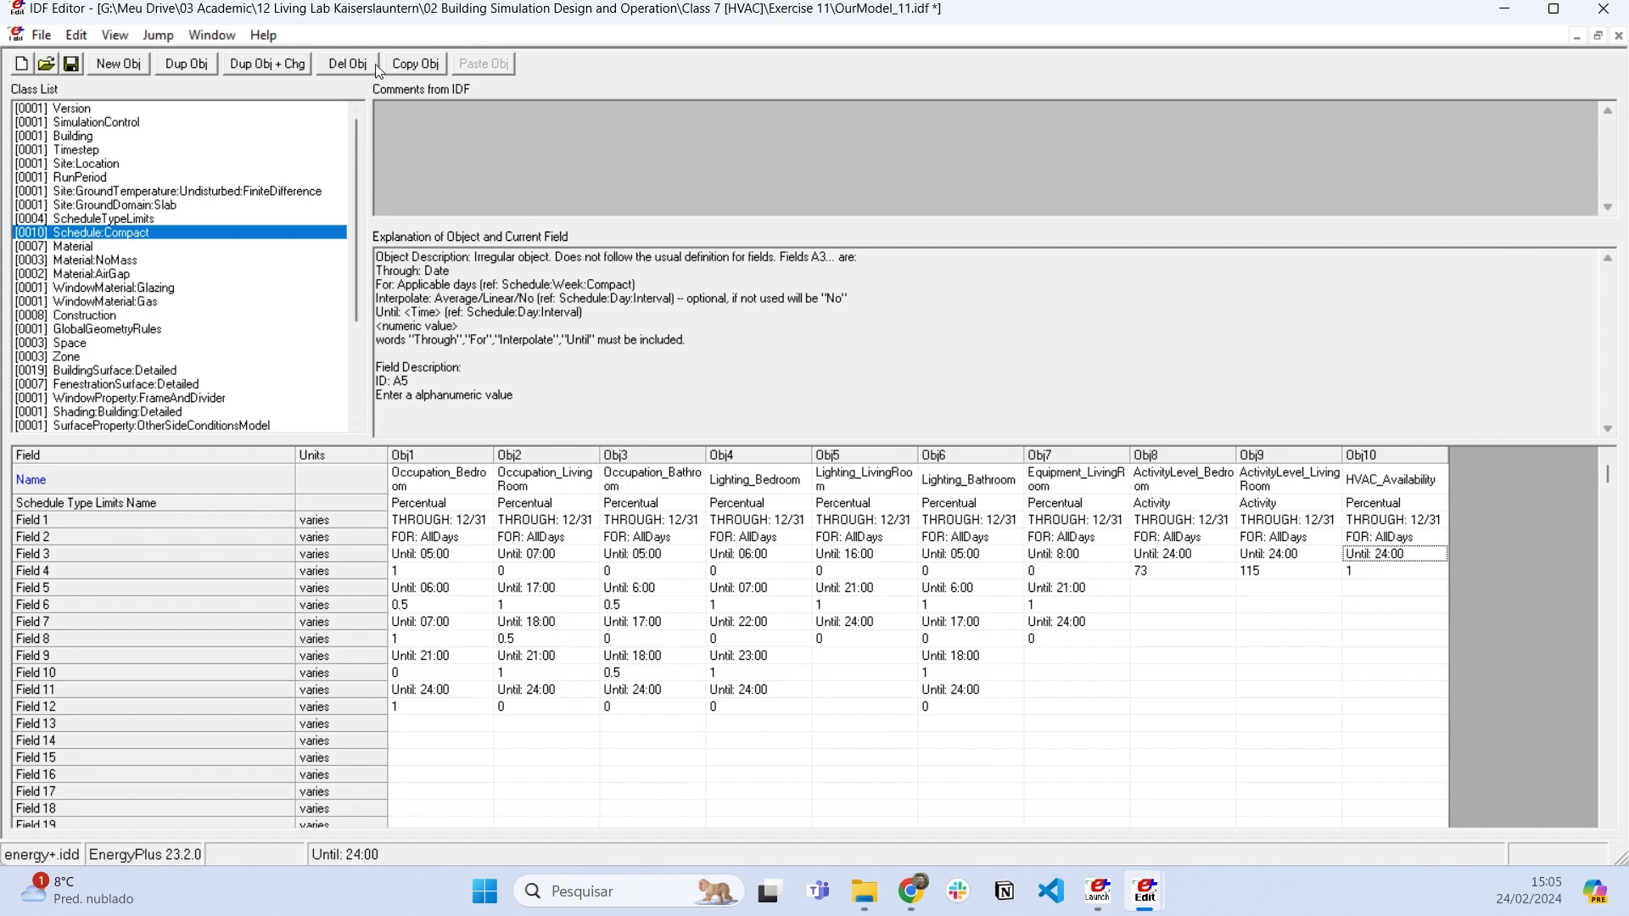
pyautogui.click(196, 65)
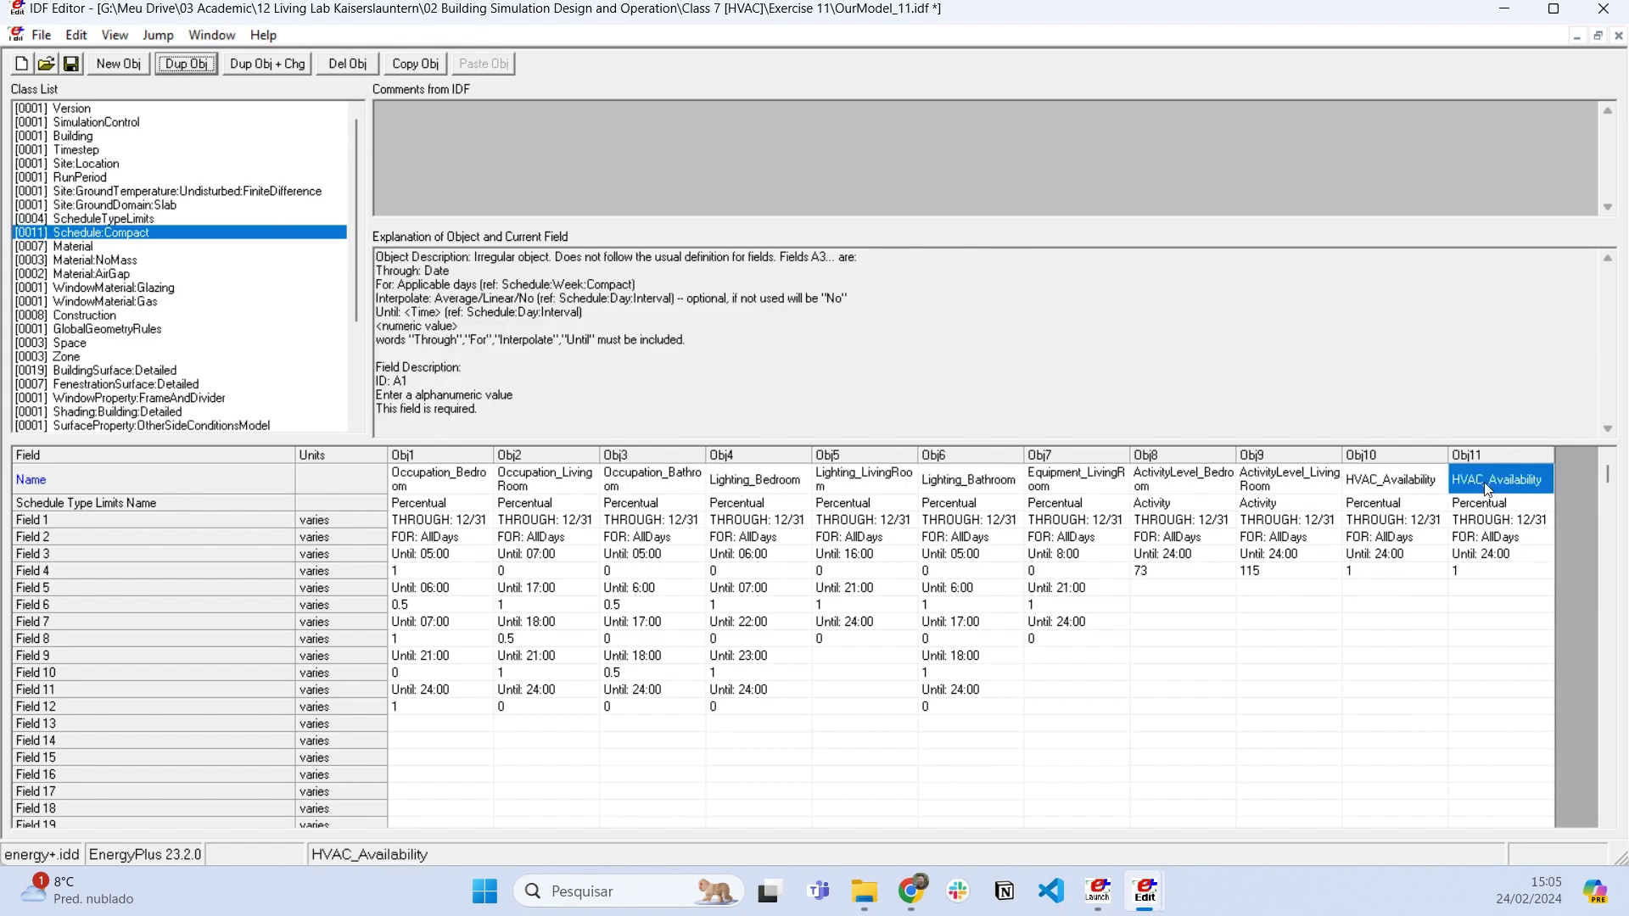
# Step: Rename the duplicated schedule to Infiltration_Availability
pyautogui.click(1487, 472)
pyautogui.moveTo(1486, 471); pyautogui.dragTo(1370, 476)
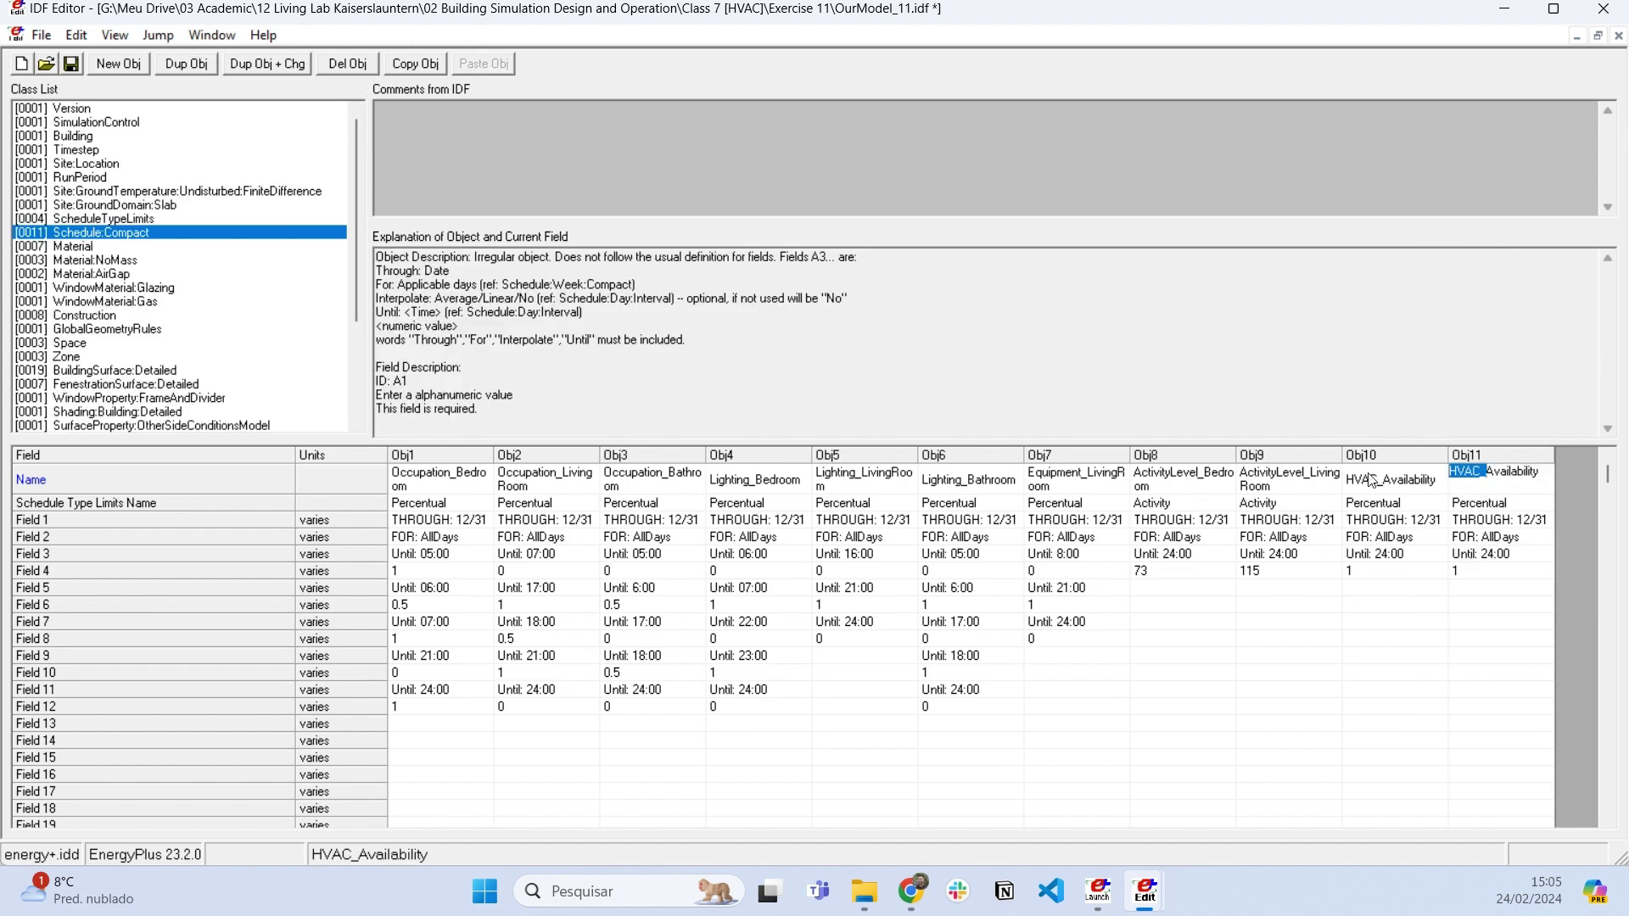
pyautogui.press('BackSpace')
pyautogui.write('Infiltratin')
pyautogui.press('BackSpace')
pyautogui.write('on_')
pyautogui.press('Return')
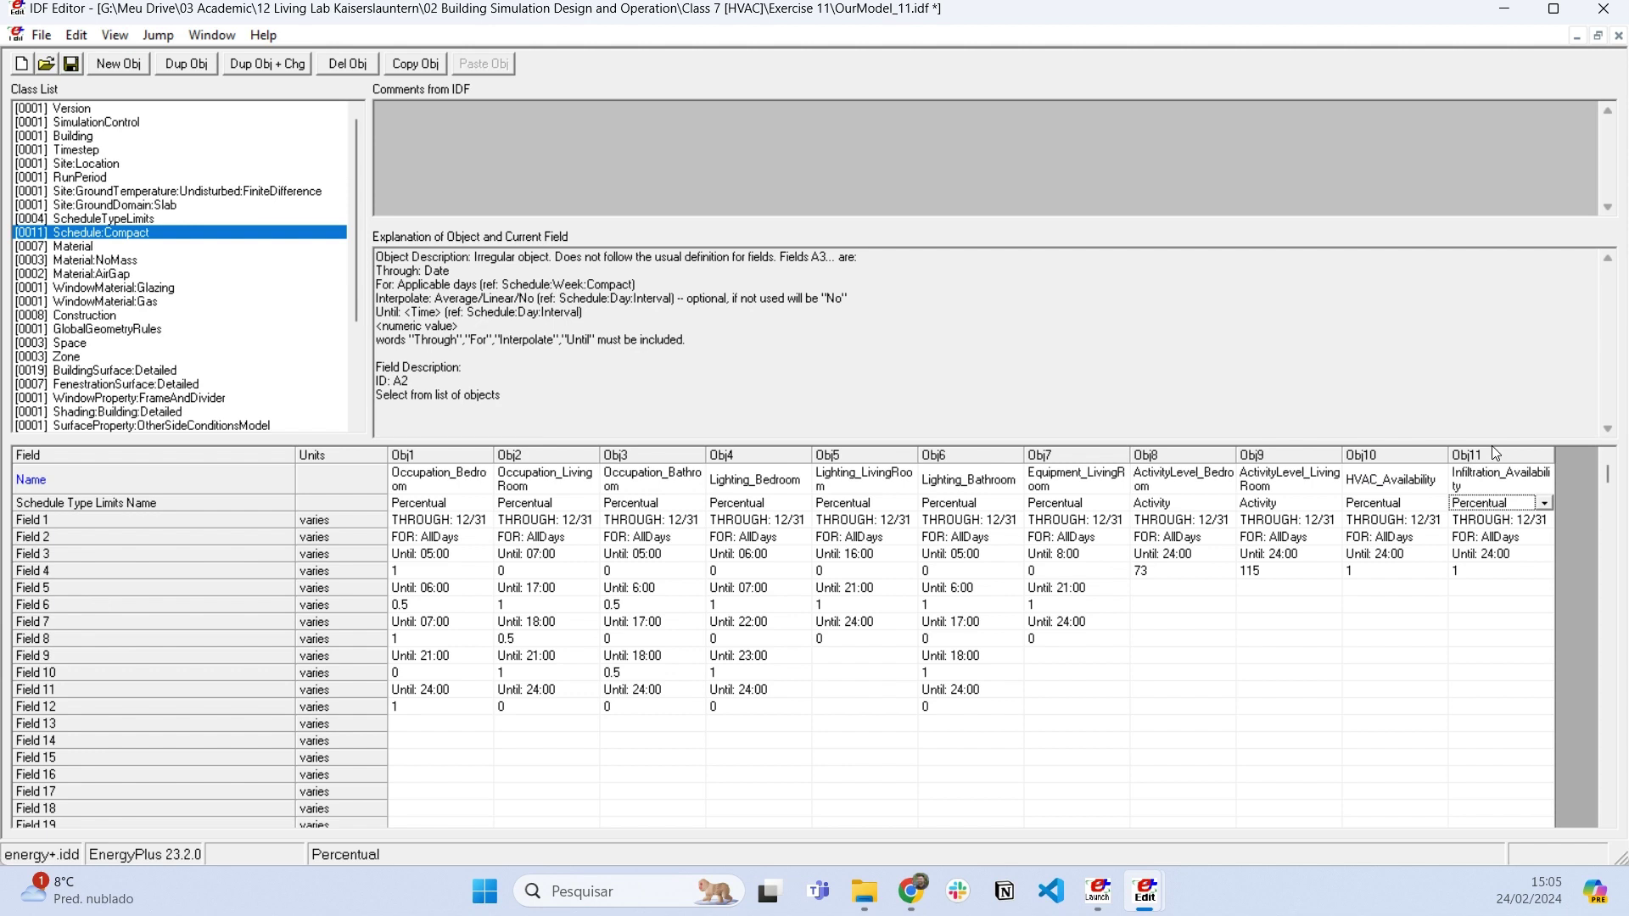
# Step: Change Infiltration_Availability's schedule value from 1 to 0
pyautogui.click(1463, 574)
pyautogui.doubleClick(1463, 574)
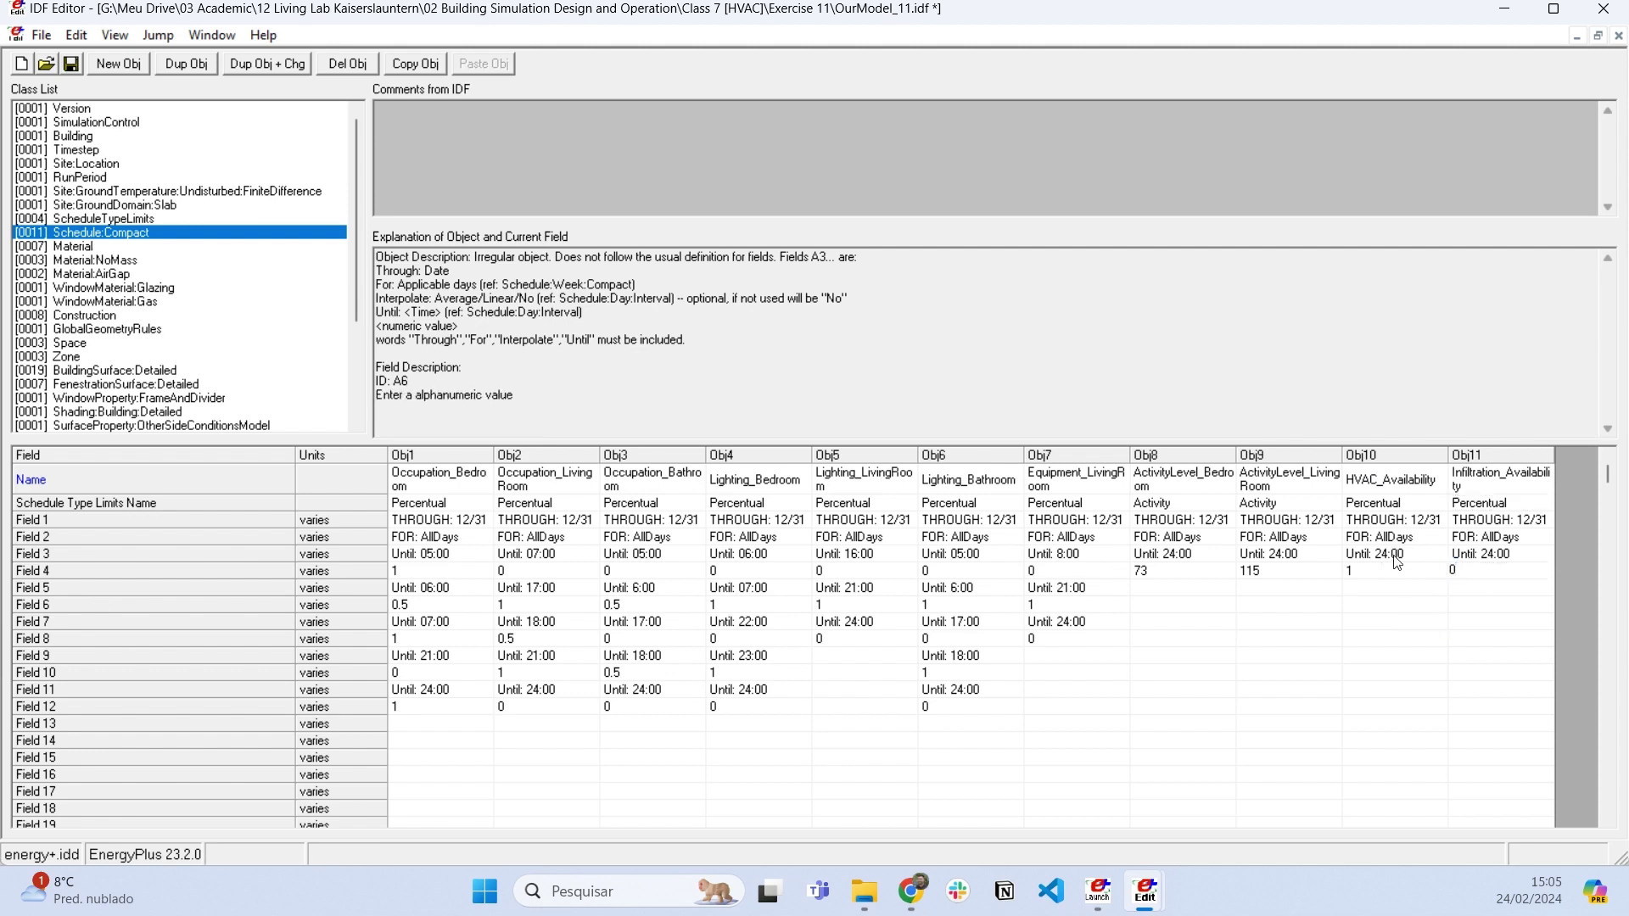
pyautogui.write('0')
pyautogui.press('Return')
# Step: Make HVAC_Availability 1 until 18:00, then 0 until 24:00
pyautogui.moveTo(1396, 477); pyautogui.dragTo(1411, 584)
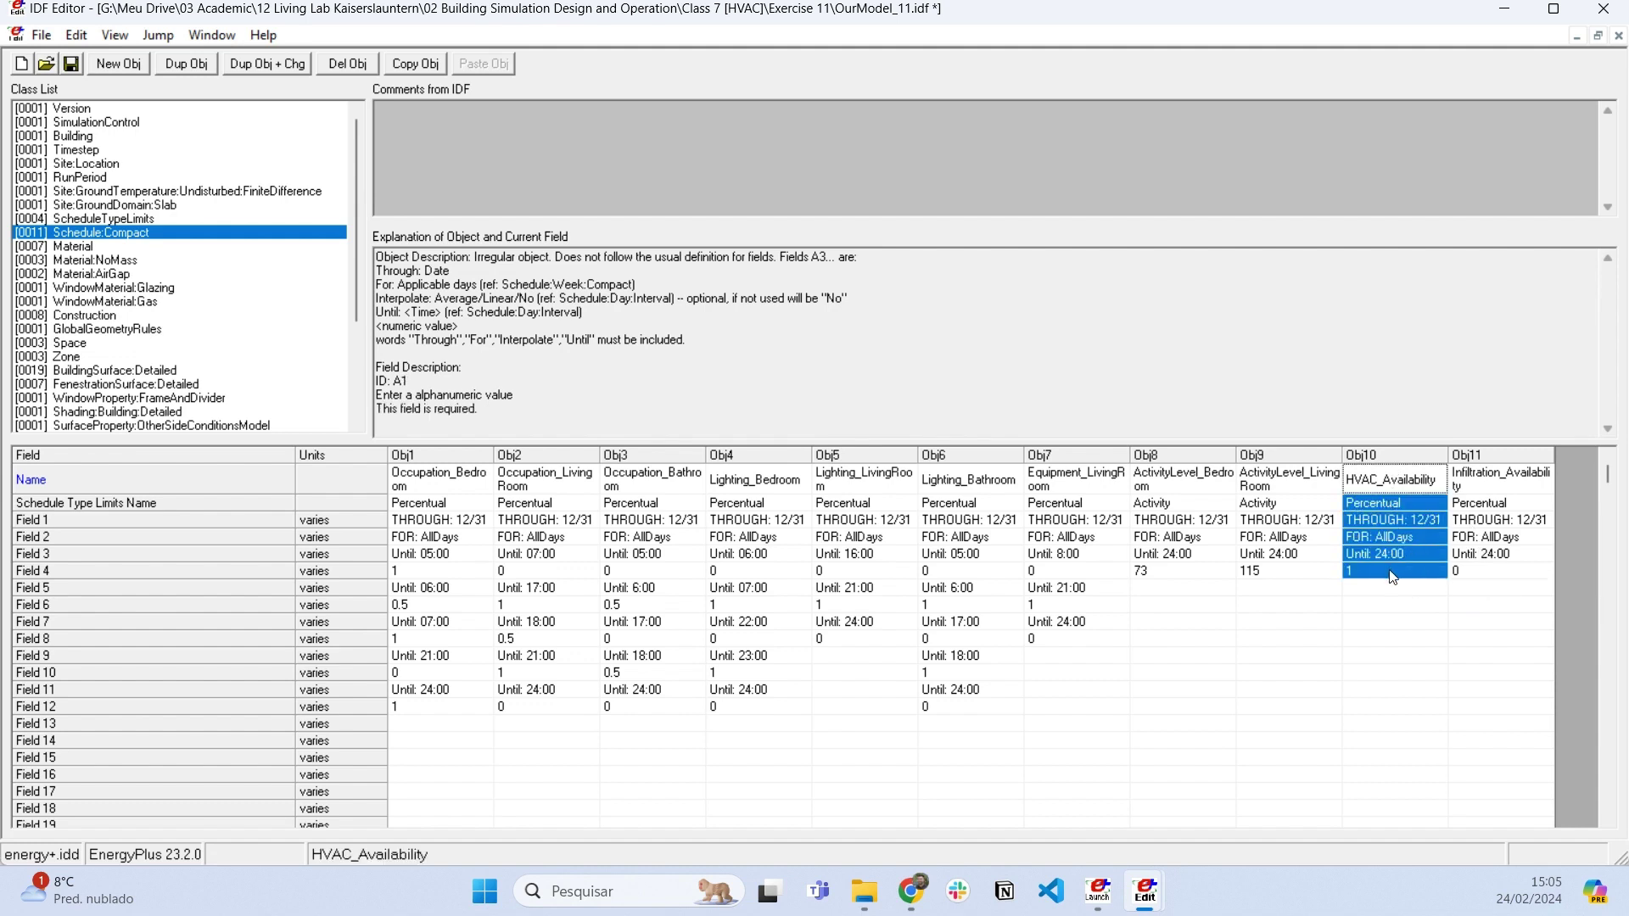
pyautogui.click(1393, 577)
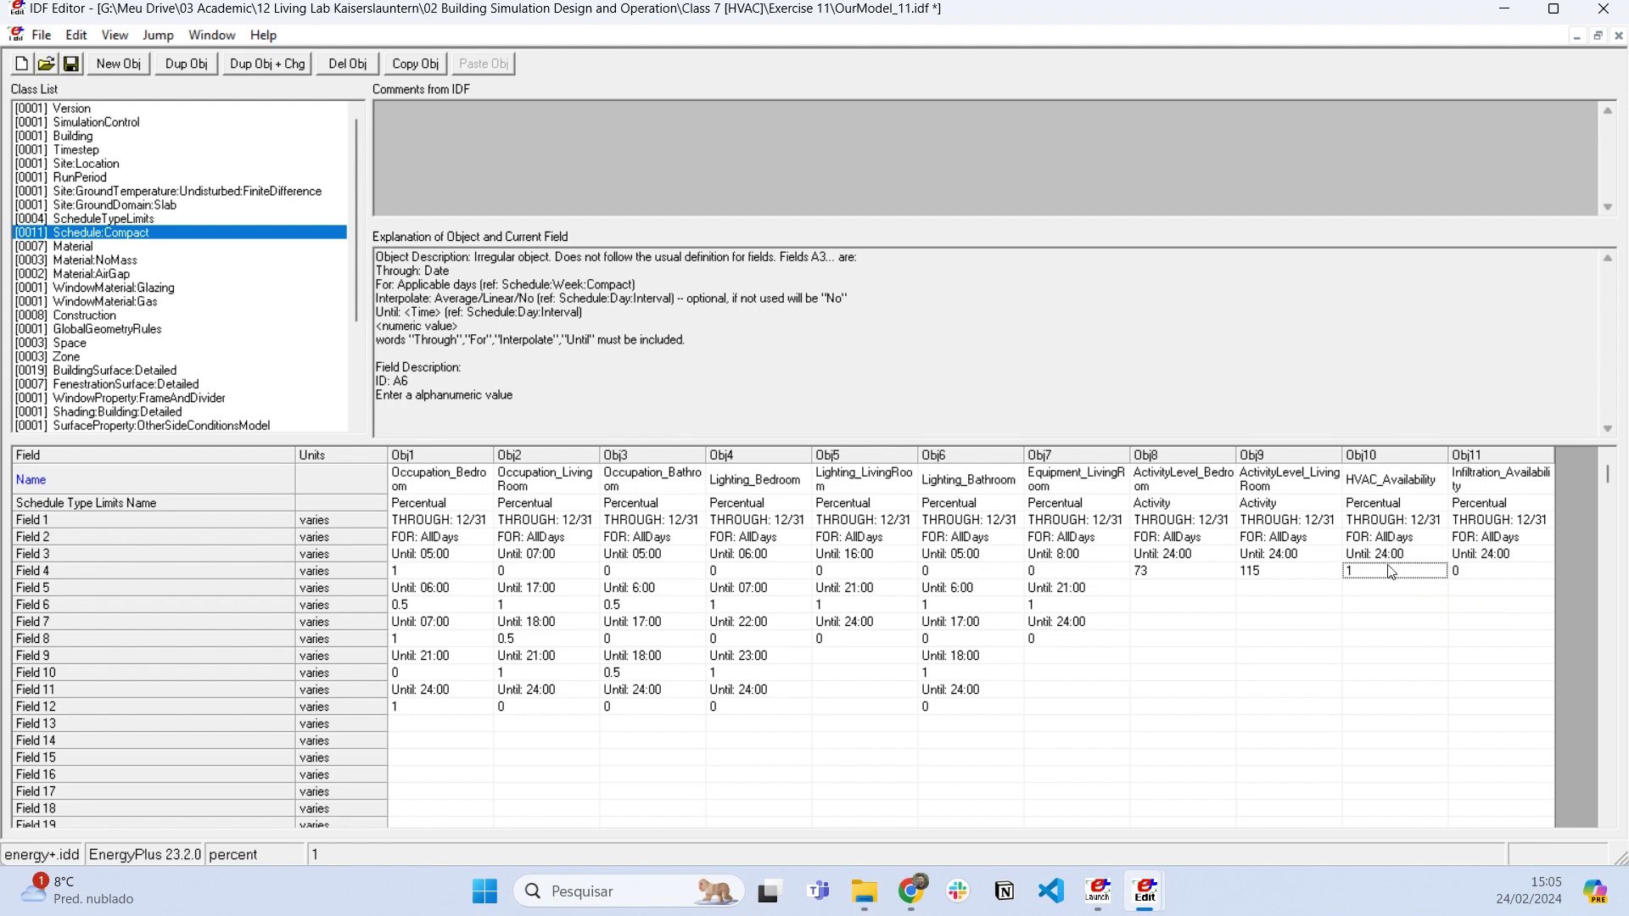
pyautogui.click(1405, 554)
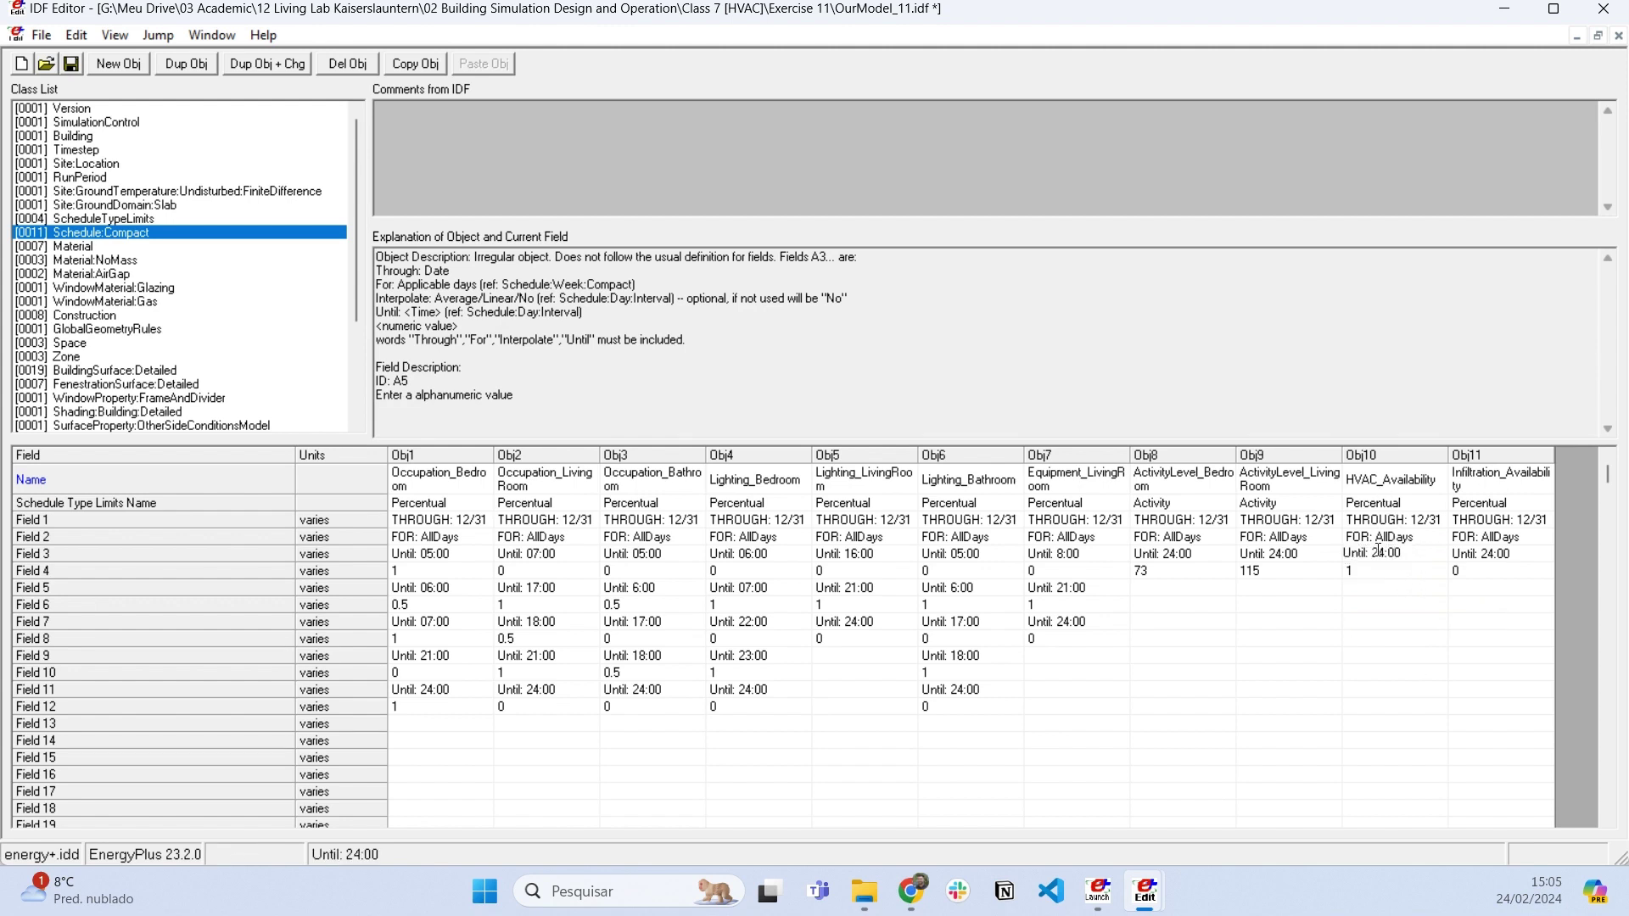
pyautogui.moveTo(1373, 552); pyautogui.dragTo(1383, 554)
pyautogui.write('18')
pyautogui.click(1383, 591)
pyautogui.write('Until')
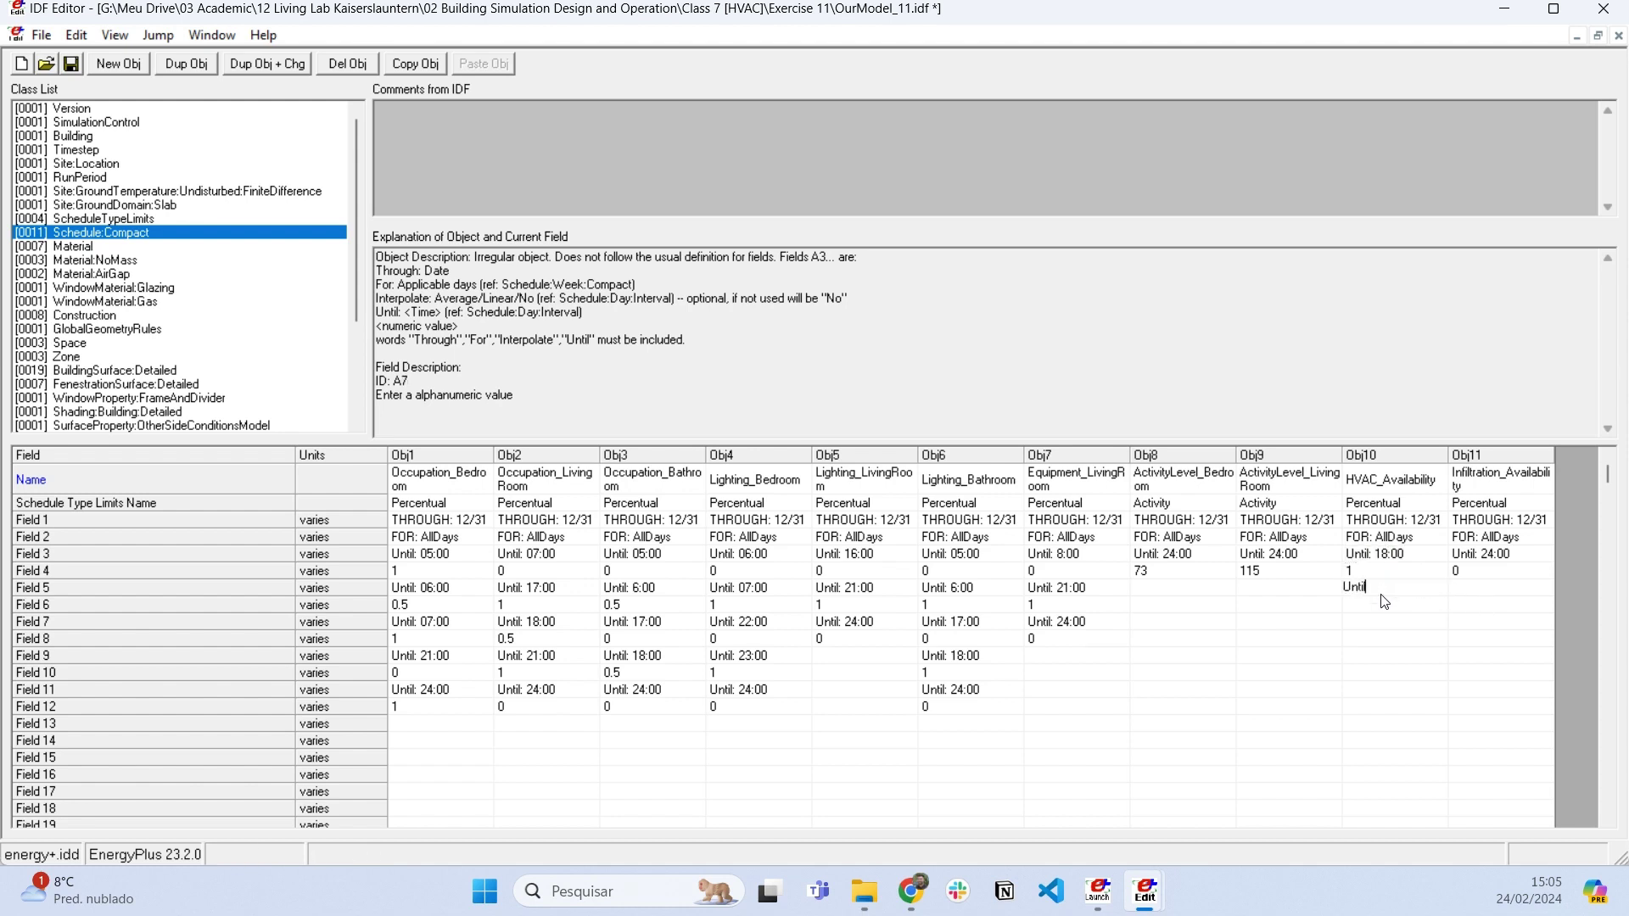
pyautogui.write(': 24:00')
pyautogui.press('Return')
pyautogui.write('0')
pyautogui.press('Return')
pyautogui.press('Up')
pyautogui.click(1396, 586)
# Step: Make Infiltration_Availability 0 until 18:00, then 1 until 24:00
pyautogui.click(1370, 456)
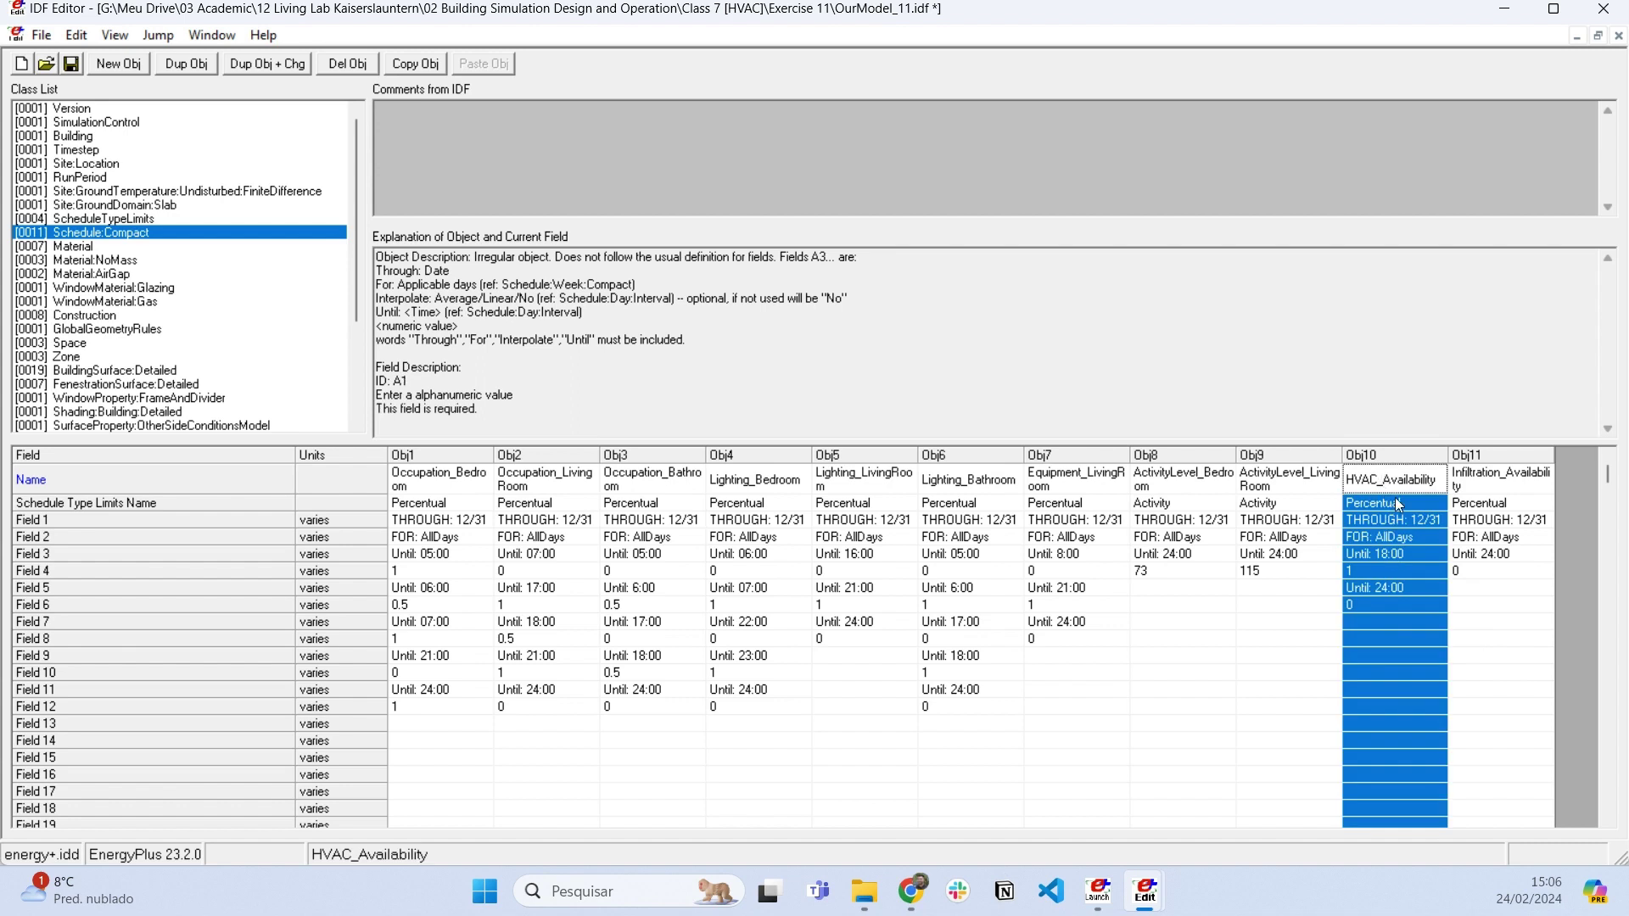
pyautogui.click(1512, 495)
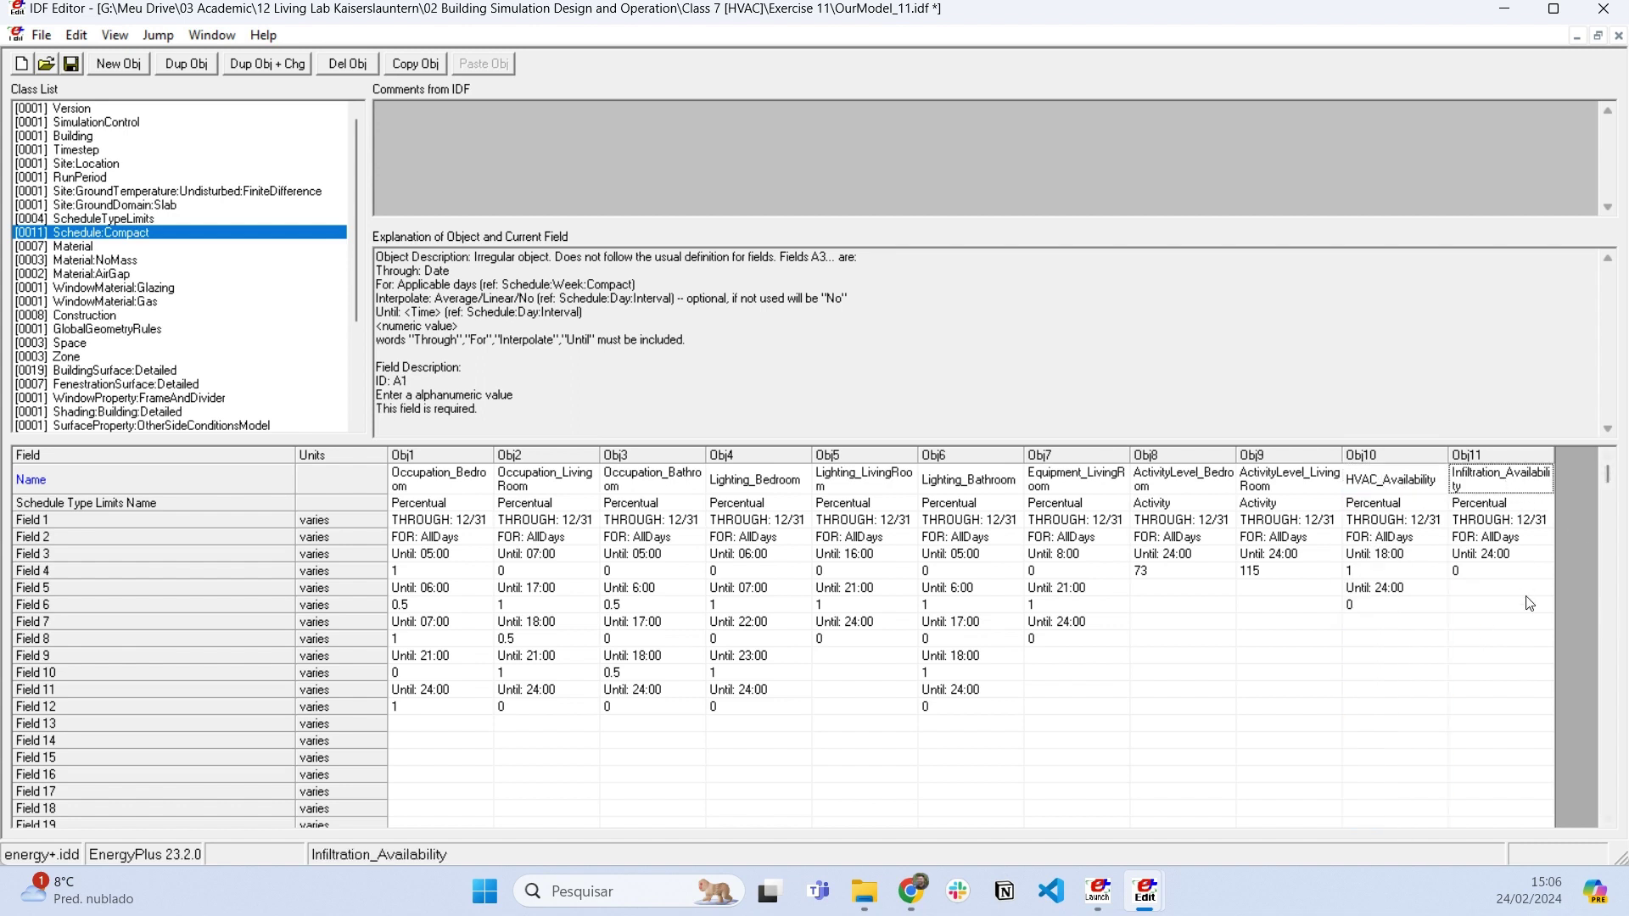
pyautogui.click(1494, 555)
pyautogui.doubleClick(1487, 554)
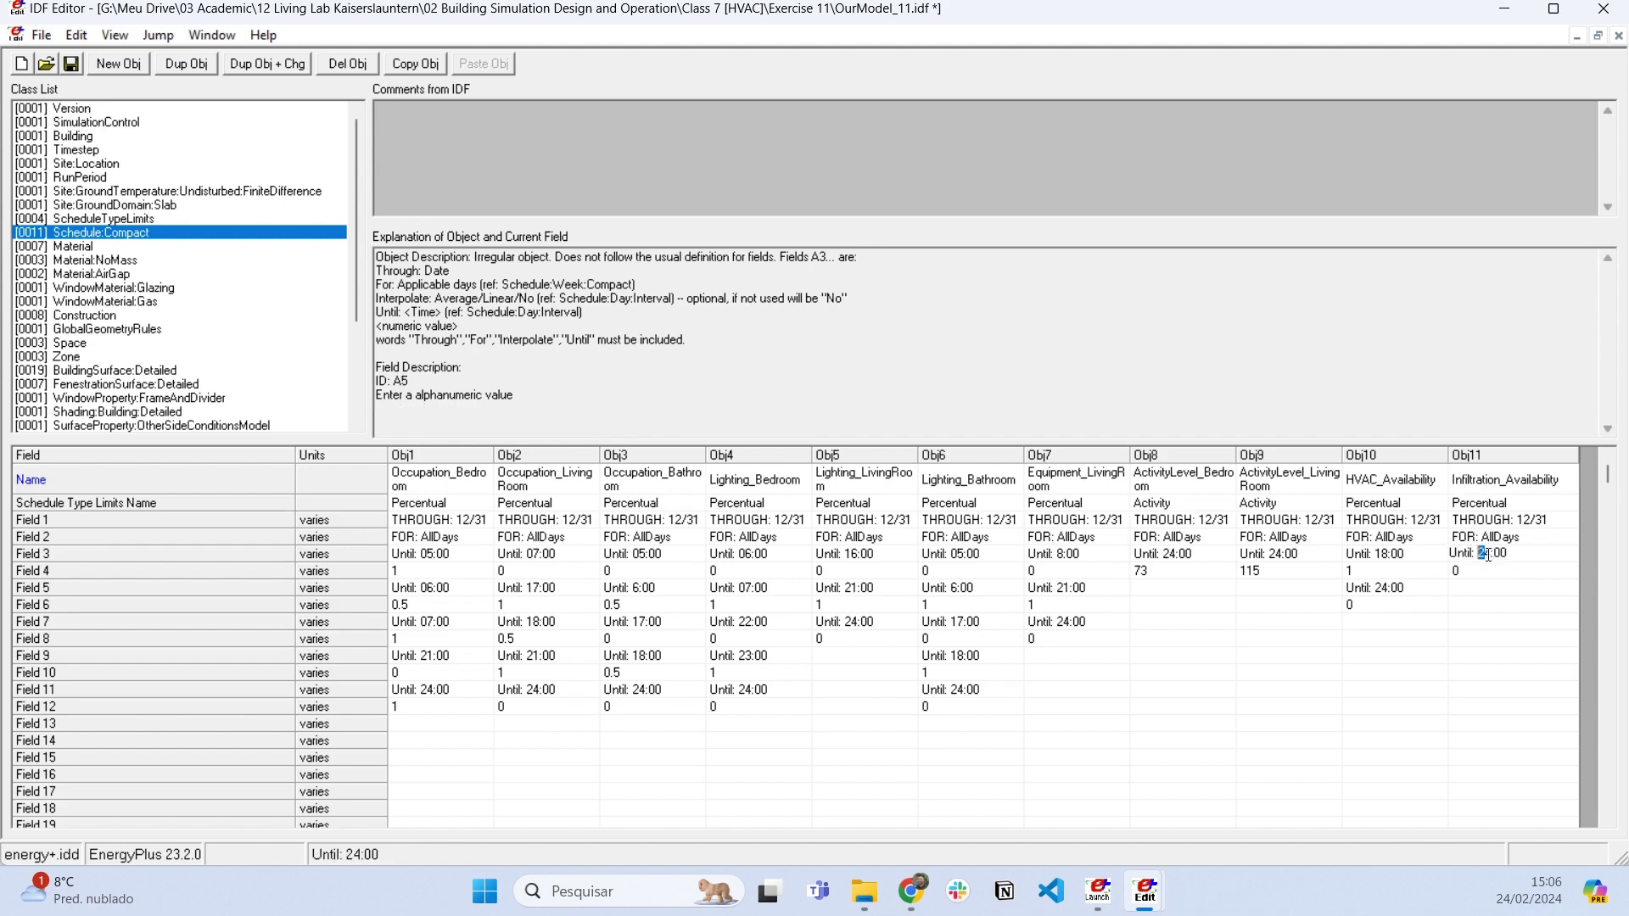
pyautogui.write('18')
pyautogui.press('Return')
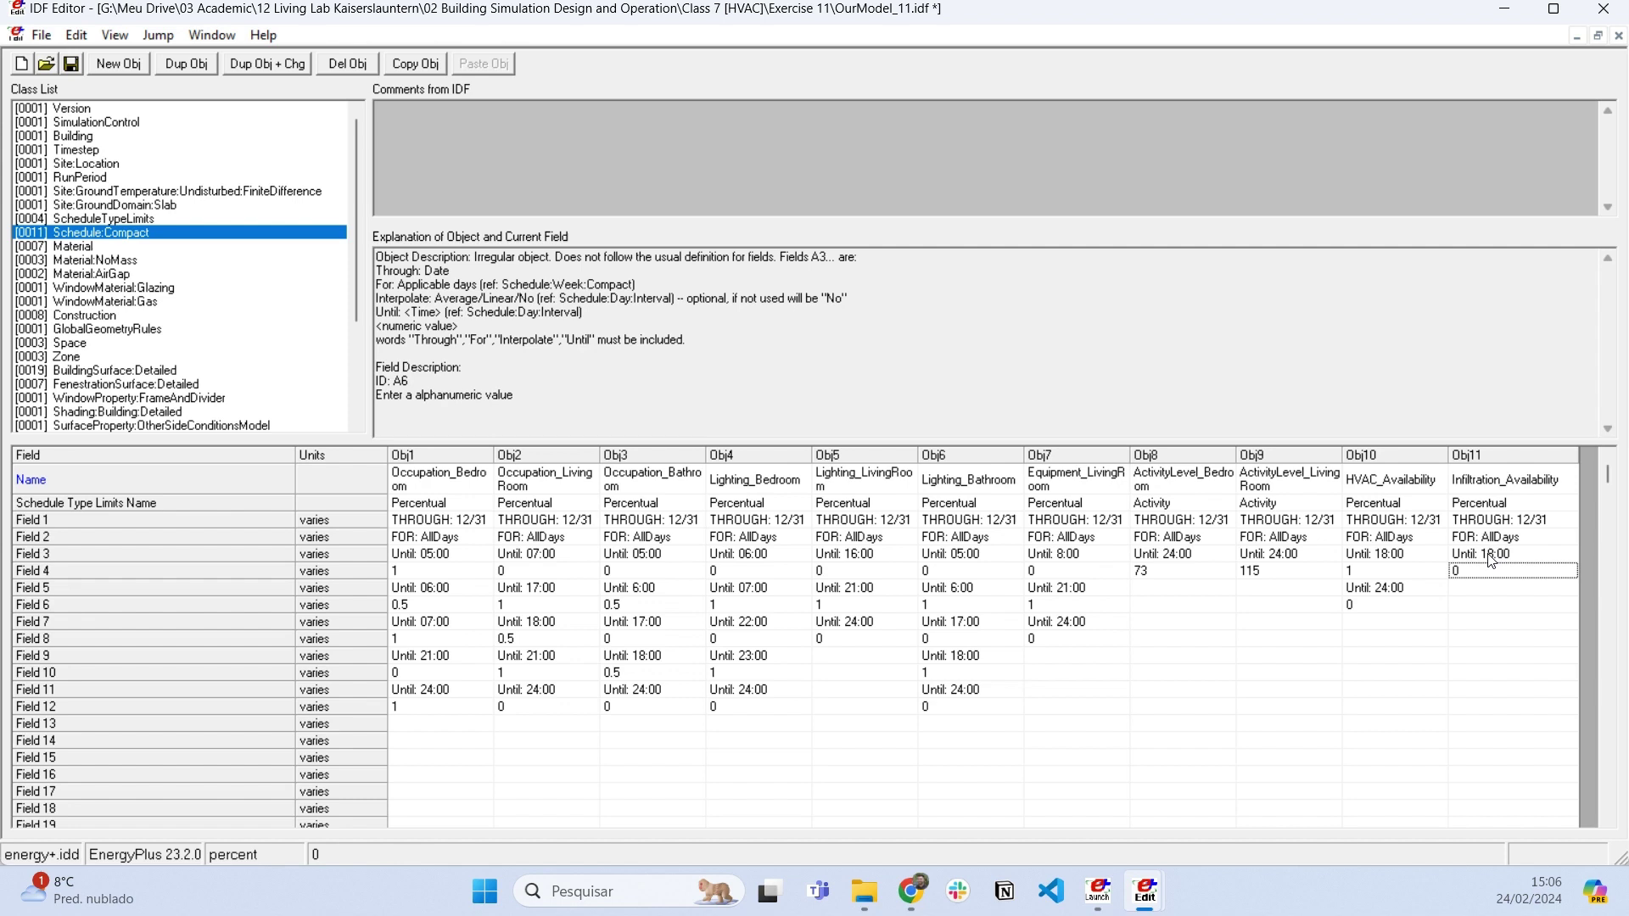
pyautogui.press('Down')
pyautogui.write('UntiL:')
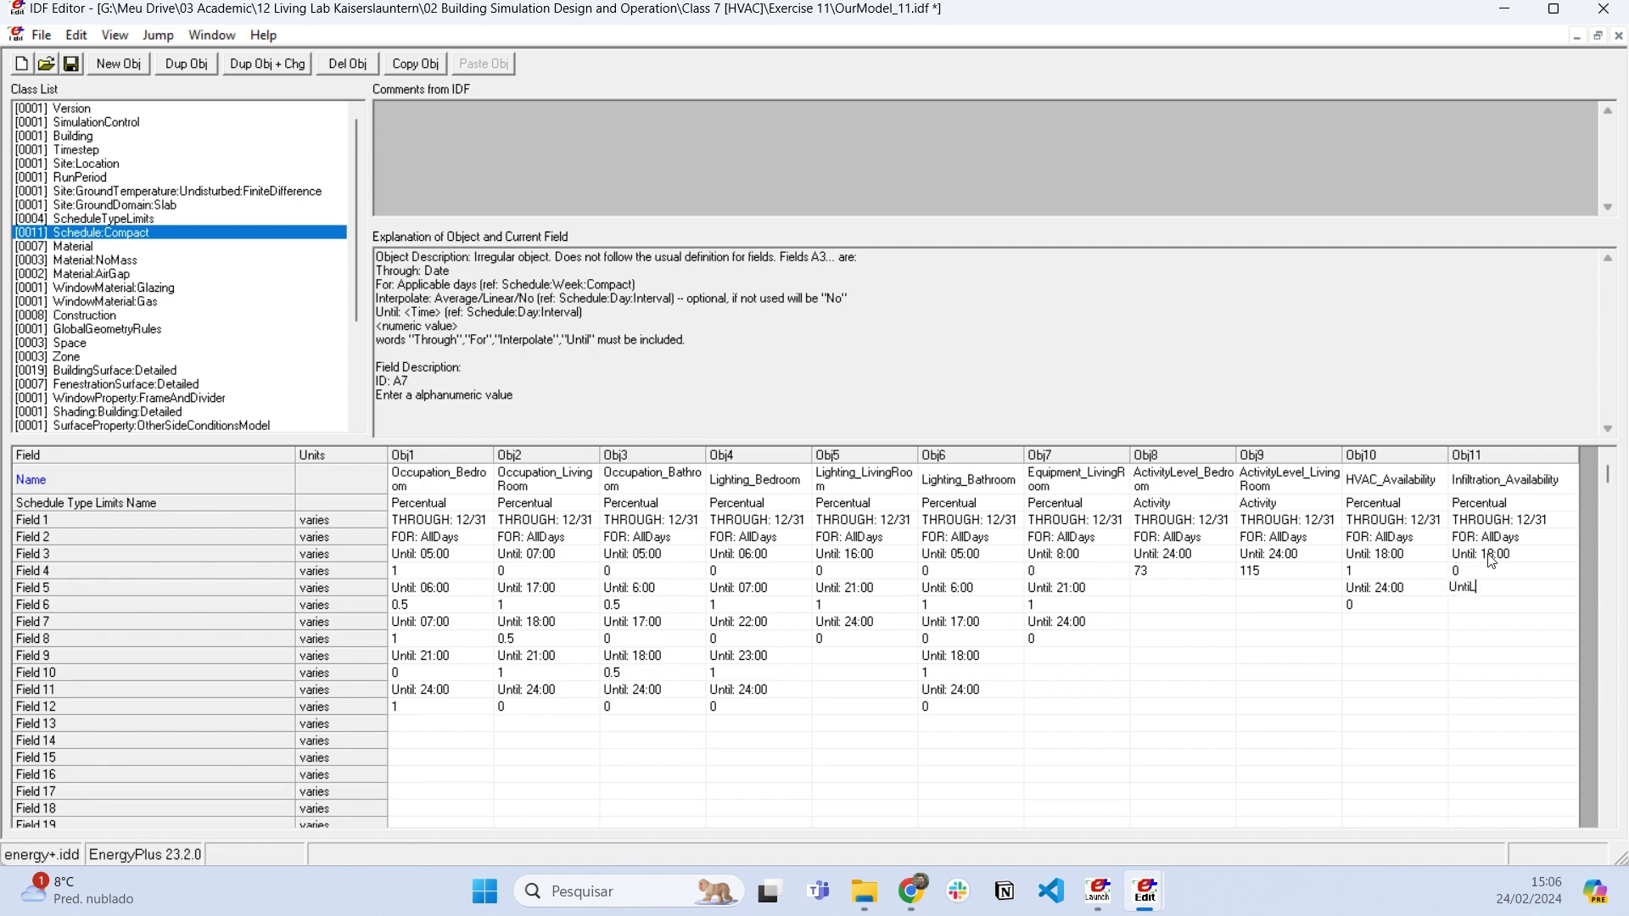
pyautogui.press('BackSpace')
pyautogui.write('l: 24:00')
pyautogui.press('Return')
pyautogui.write('1')
pyautogui.press('Return')
# Step: Compare both schedules' 18:00 and 24:00 values to confirm they are opposites
pyautogui.click(1374, 594)
pyautogui.click(1378, 558)
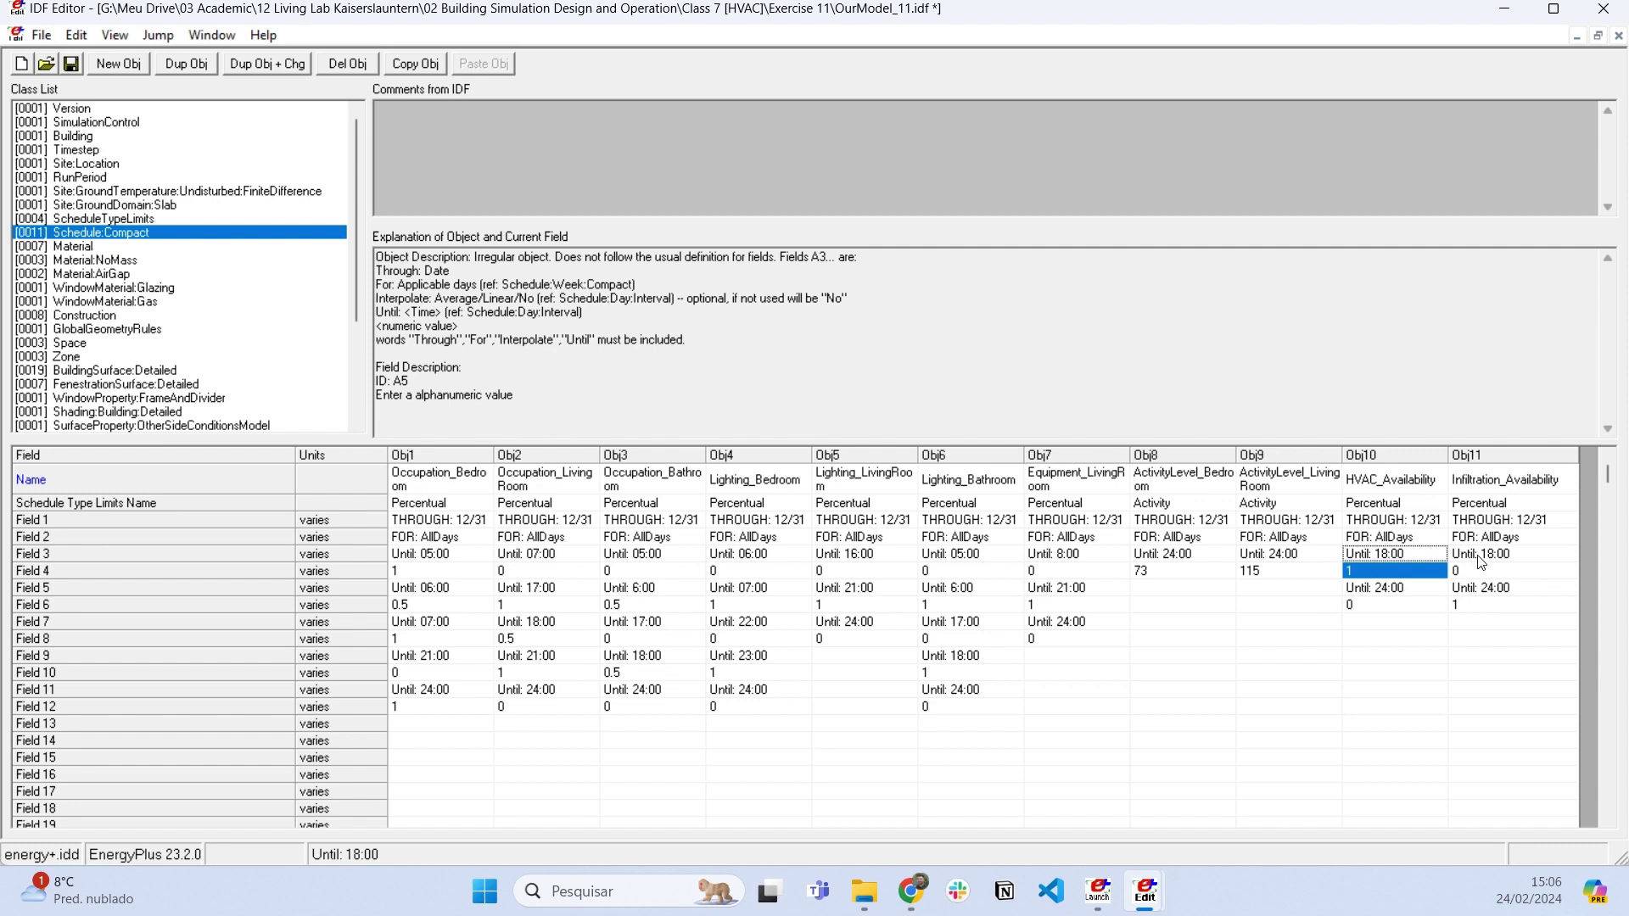
pyautogui.click(1475, 573)
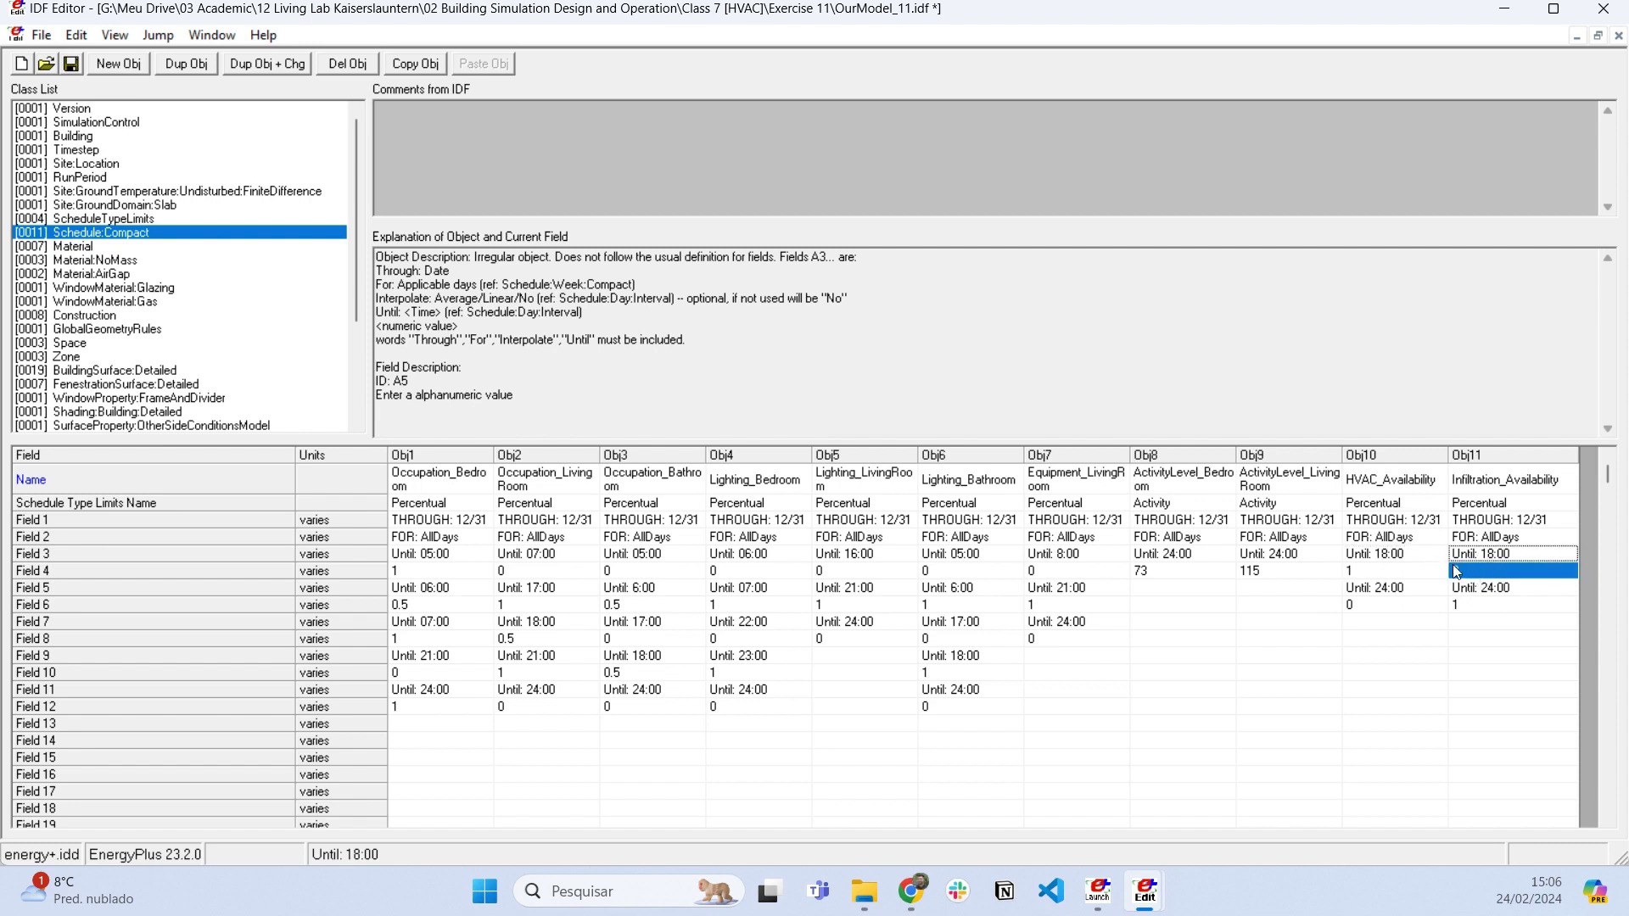
pyautogui.click(1383, 608)
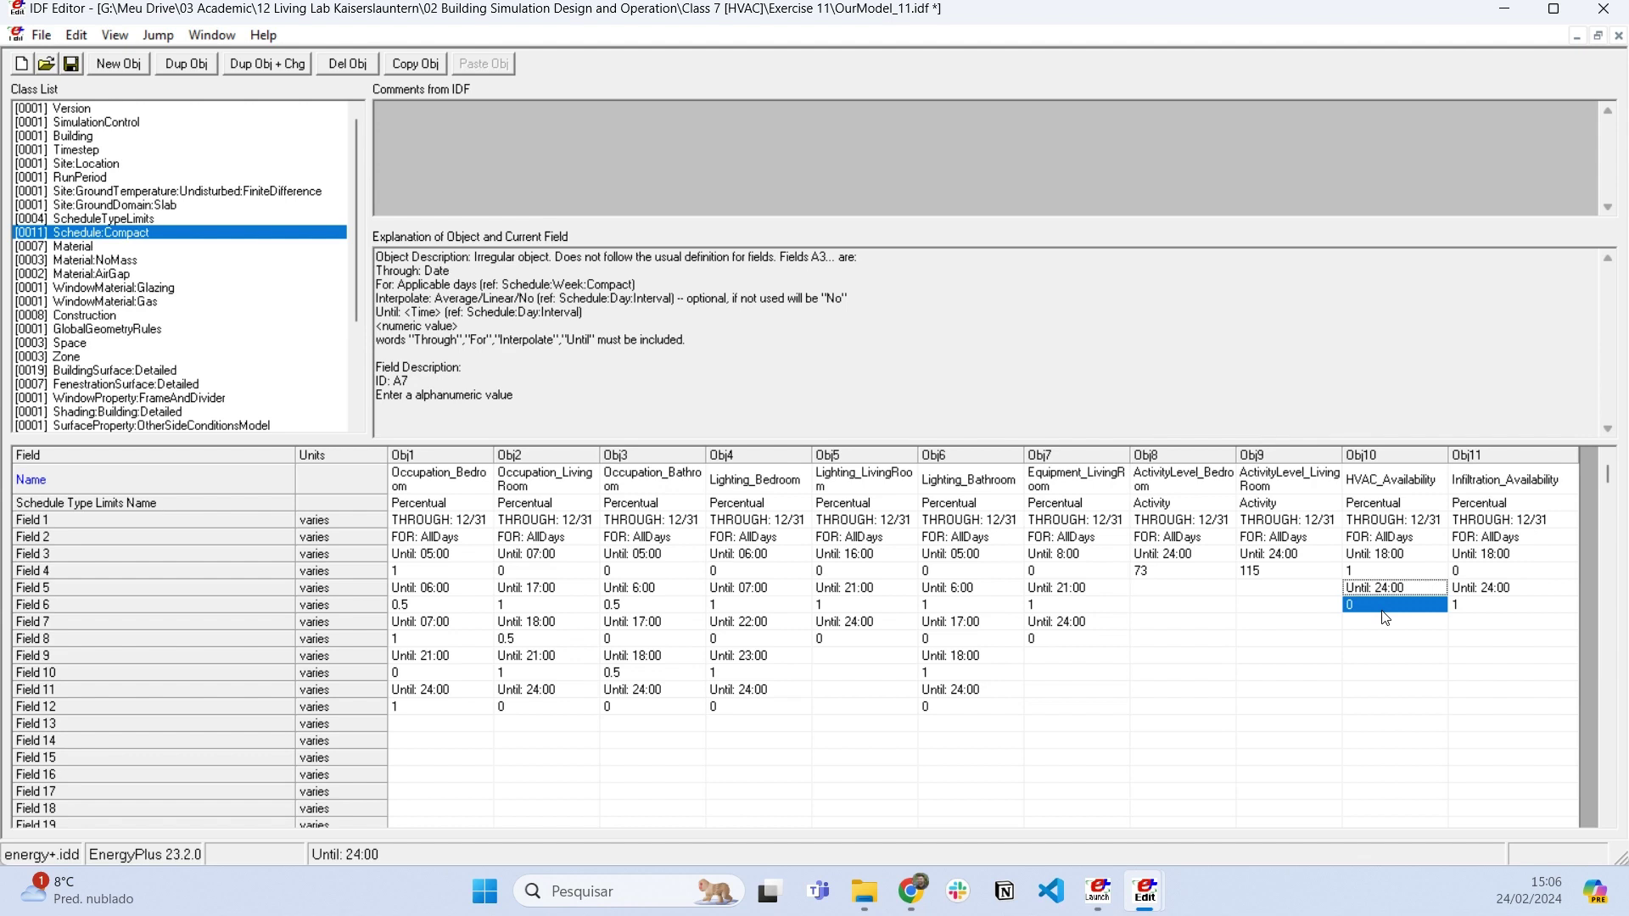
pyautogui.click(1495, 594)
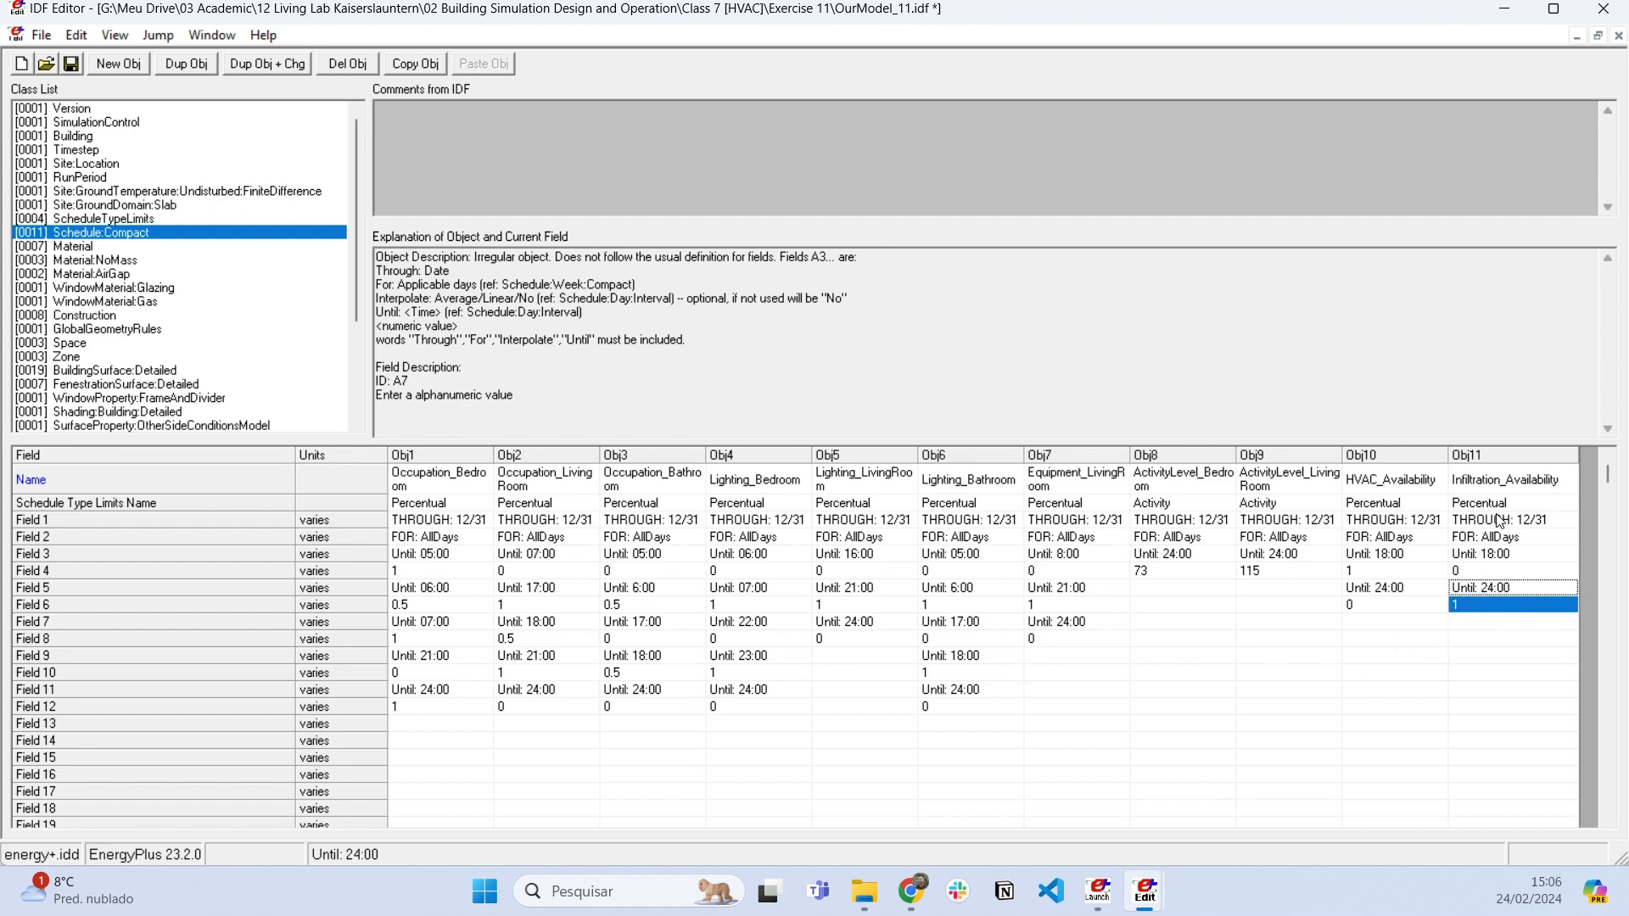
pyautogui.click(1504, 605)
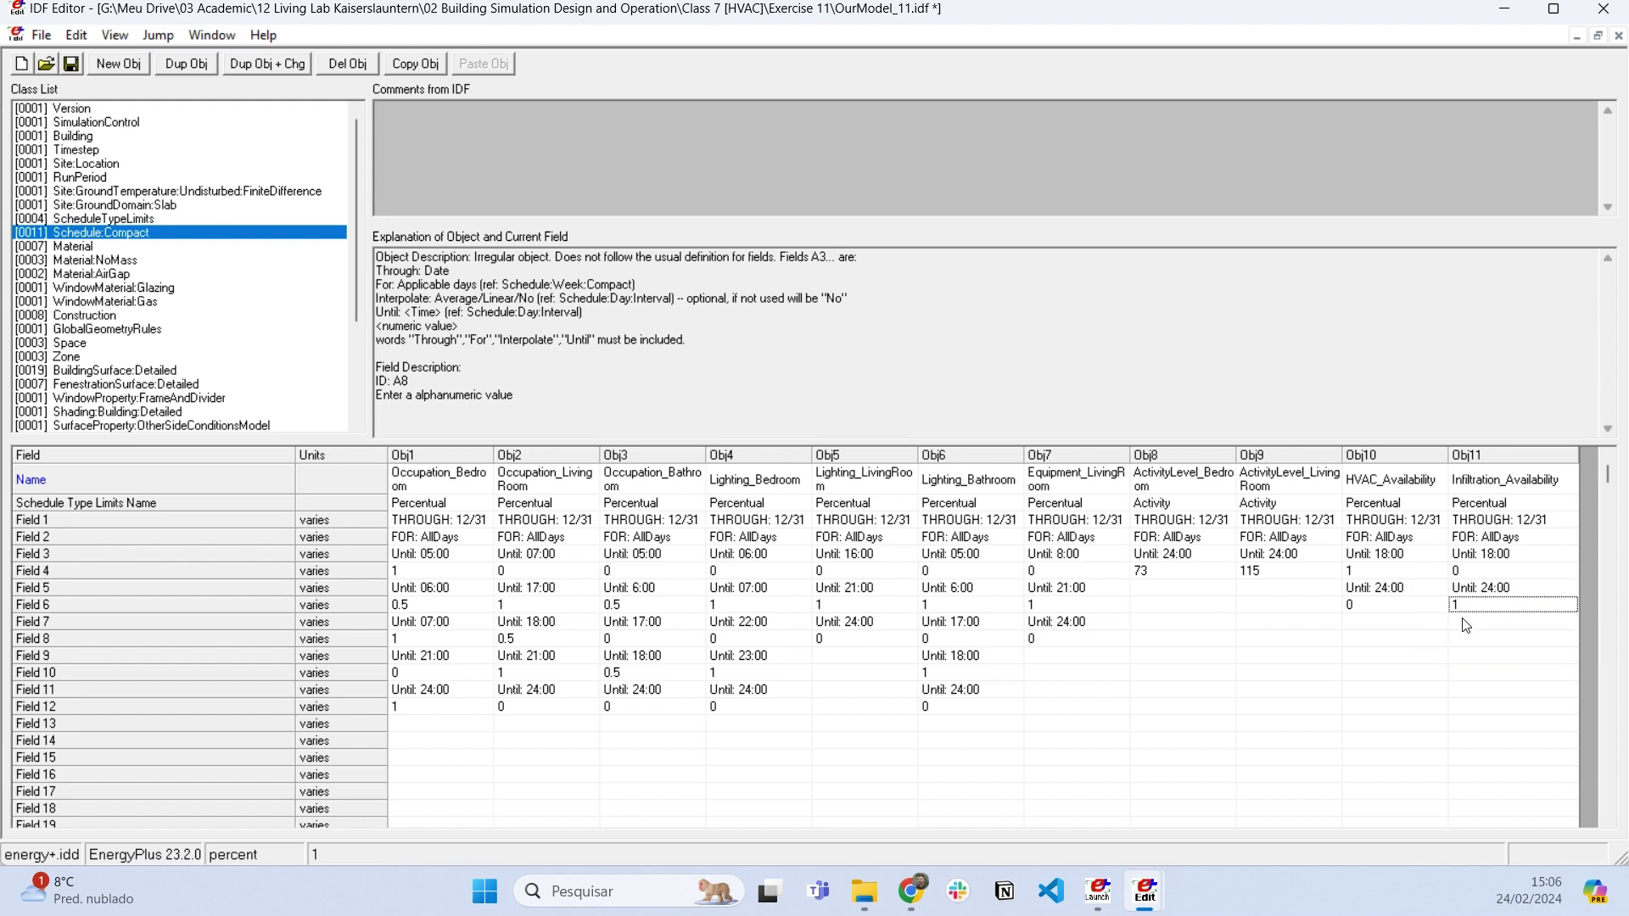
pyautogui.moveTo(1502, 496); pyautogui.dragTo(1496, 612)
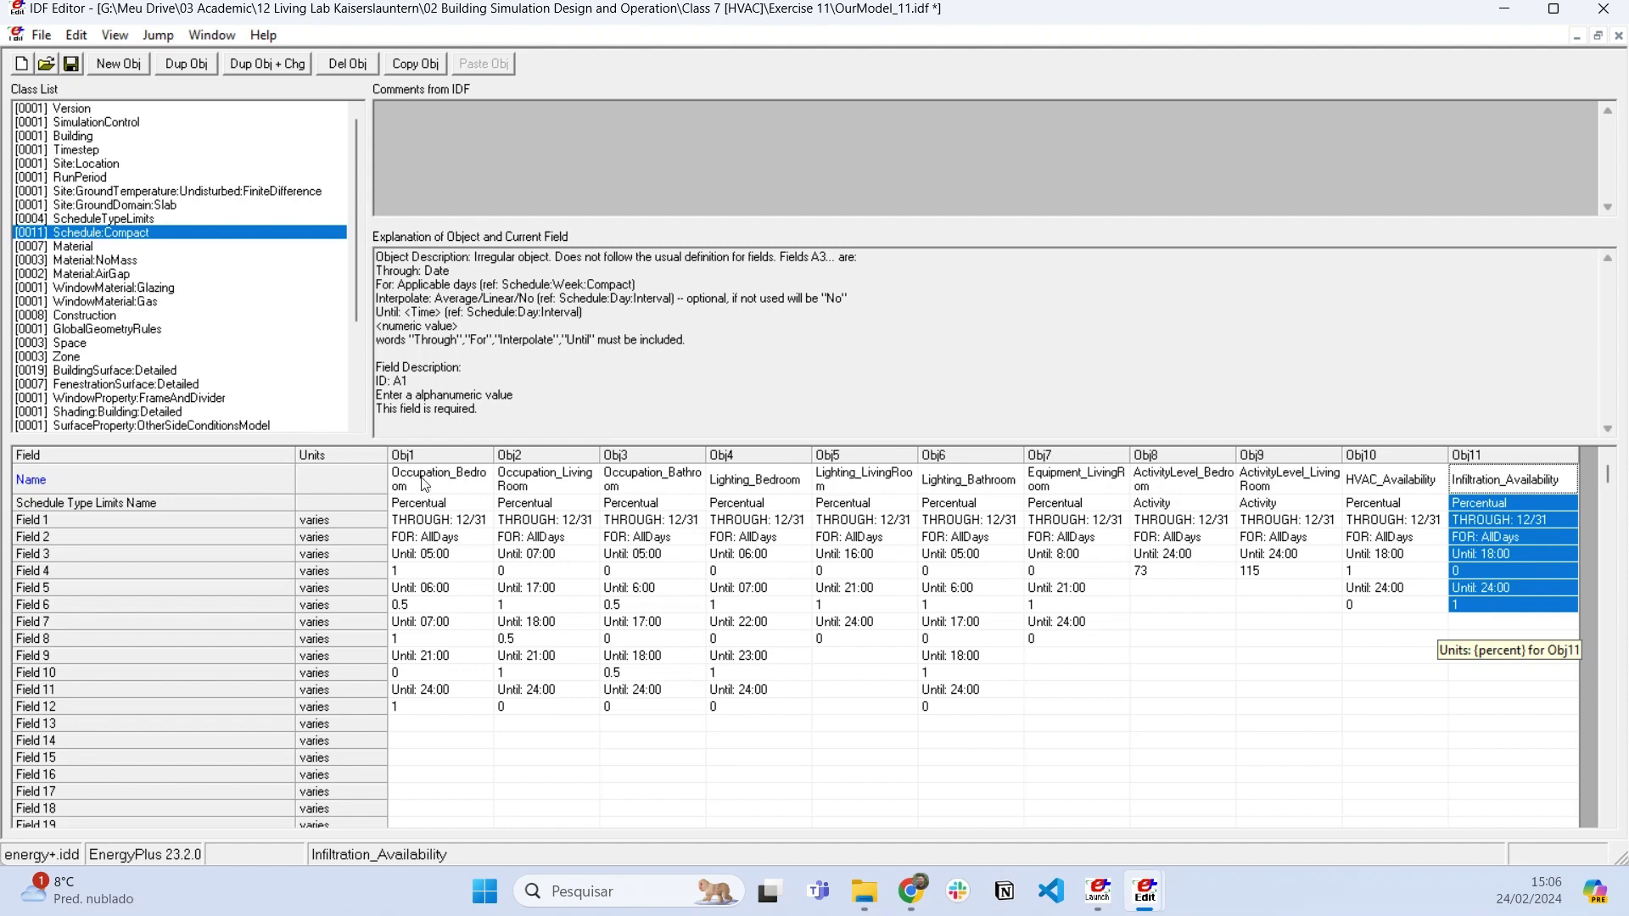
# Step: Browse the HVAC classes to HVACTemplate:Zone:IdealLoadsAirSystem and widen the TZ_1 and TZ_2 columns
pyautogui.scroll(-3, 172, 308)
pyautogui.scroll(-2, 172, 307)
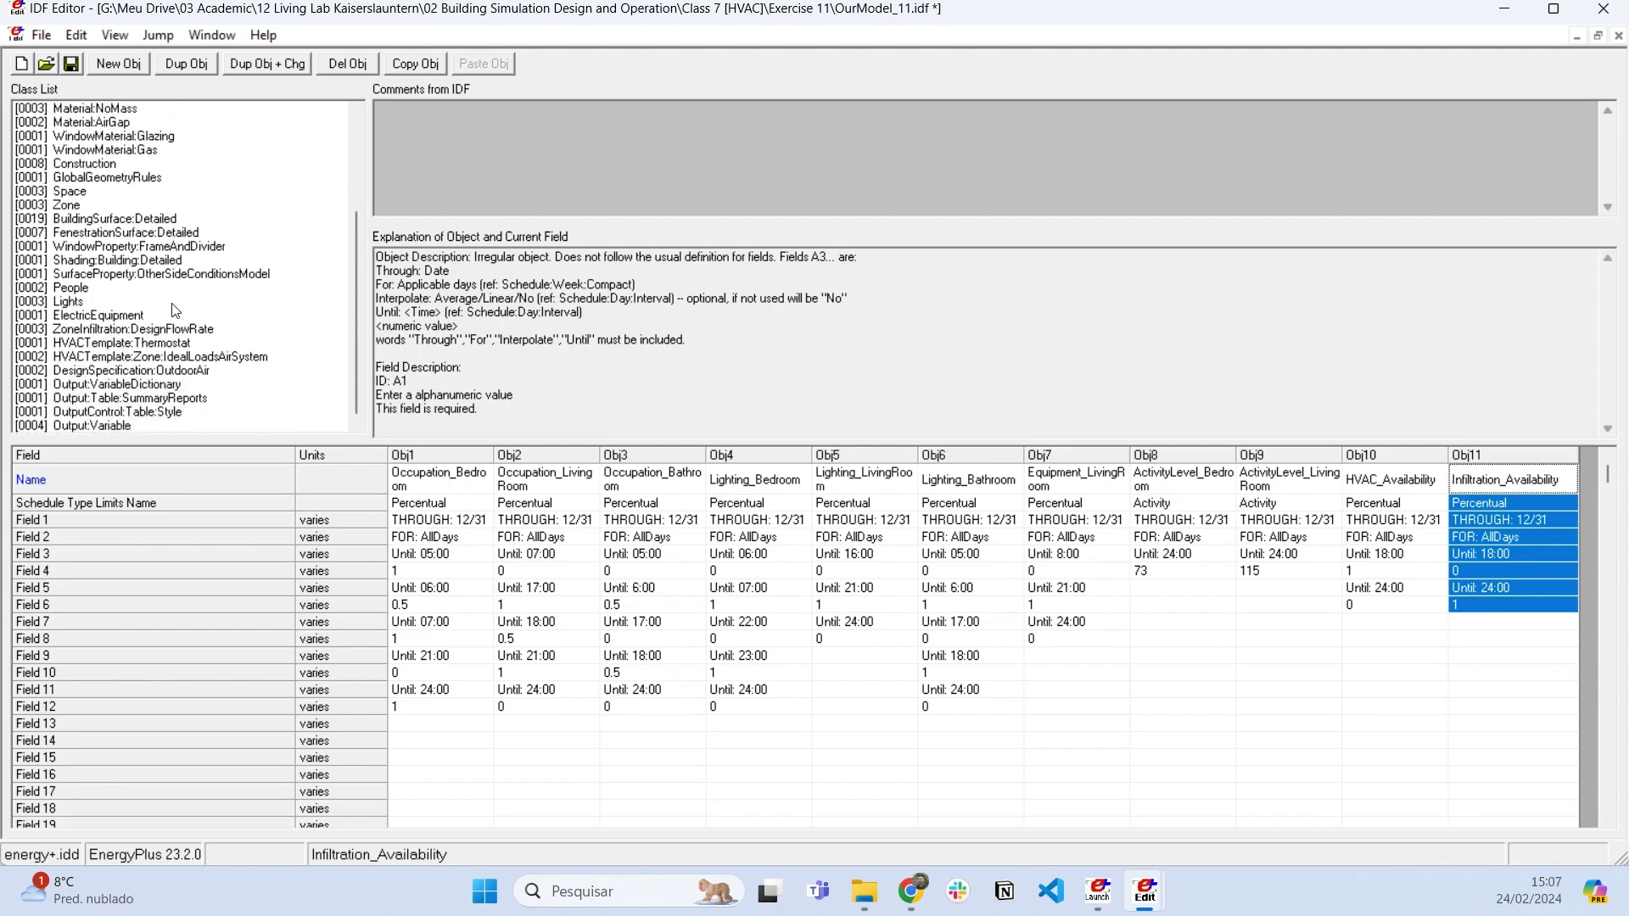
pyautogui.click(127, 329)
pyautogui.click(157, 344)
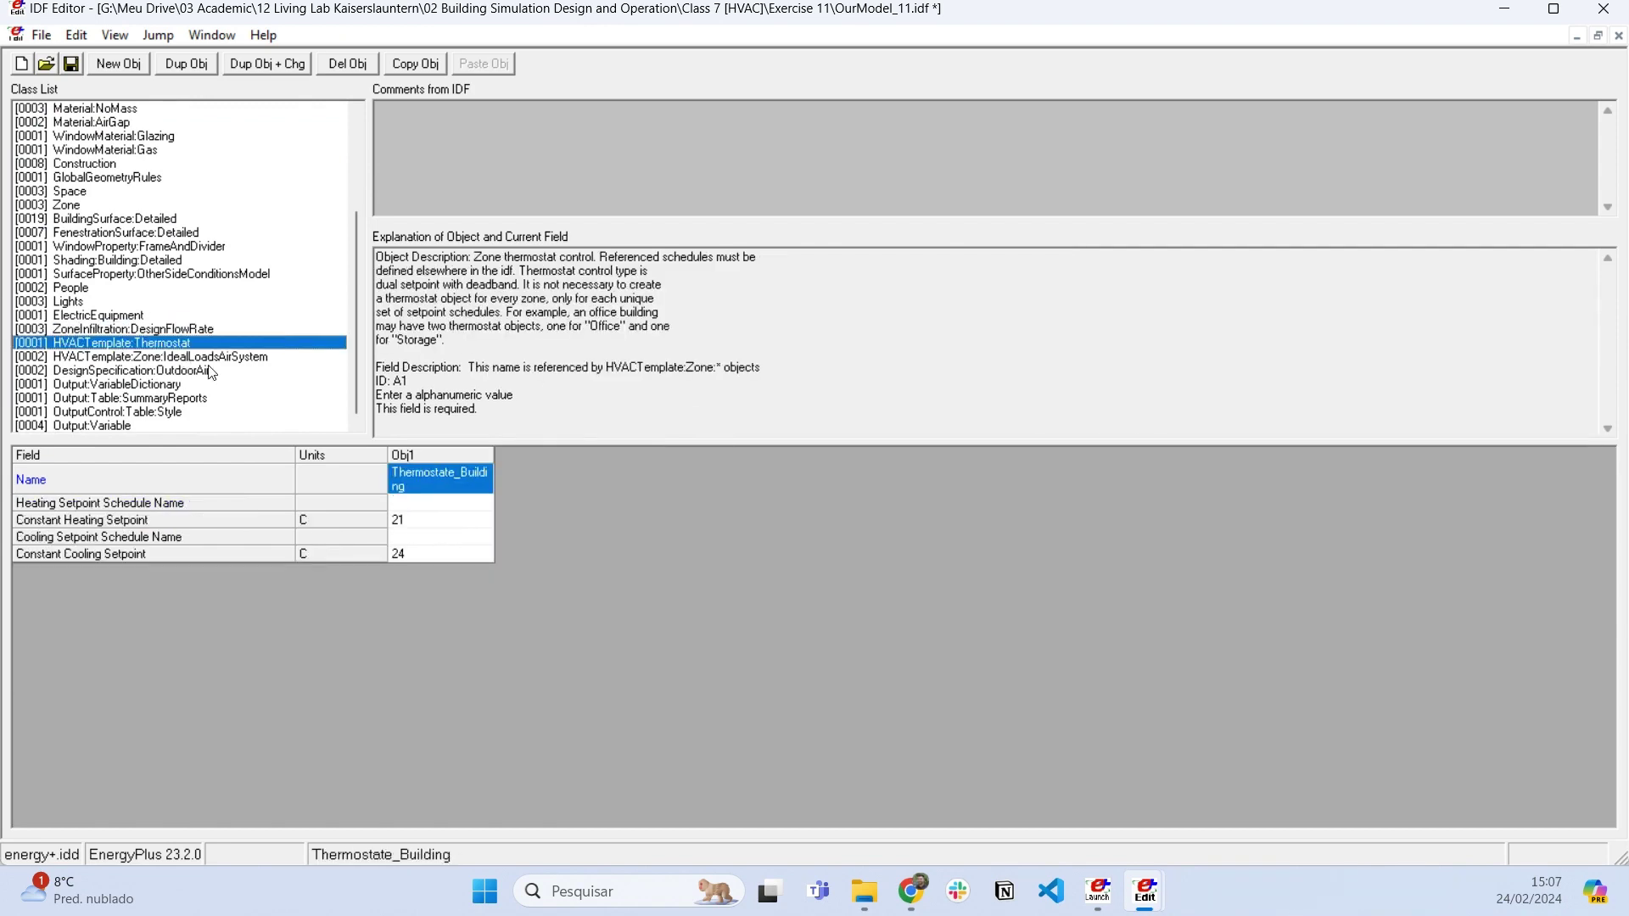
pyautogui.click(214, 360)
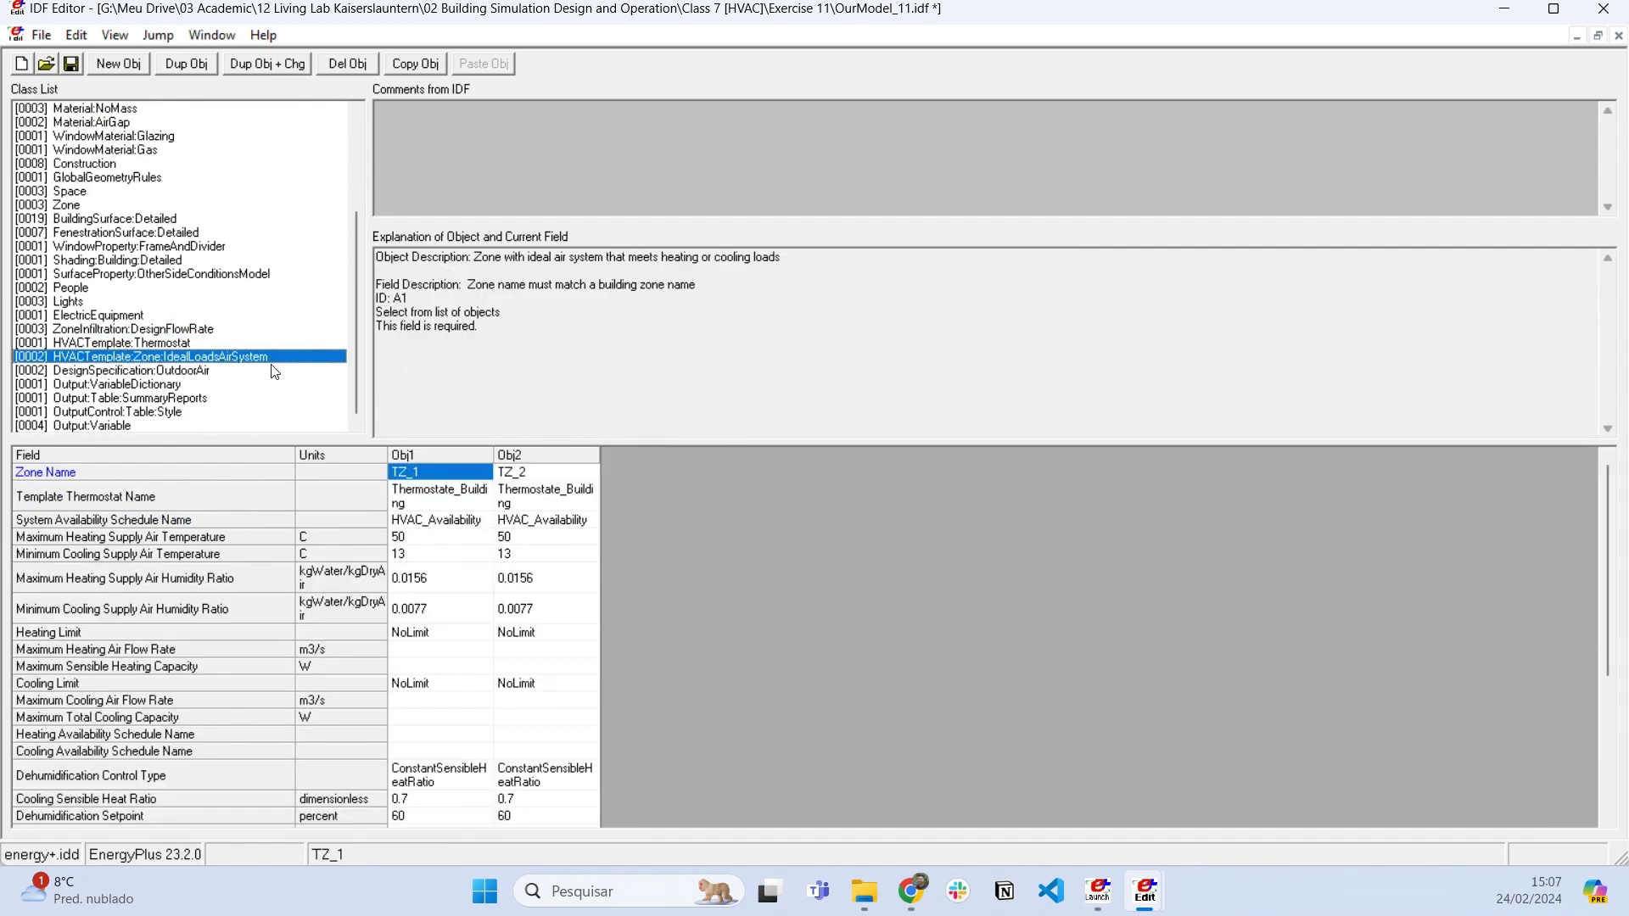
pyautogui.click(117, 371)
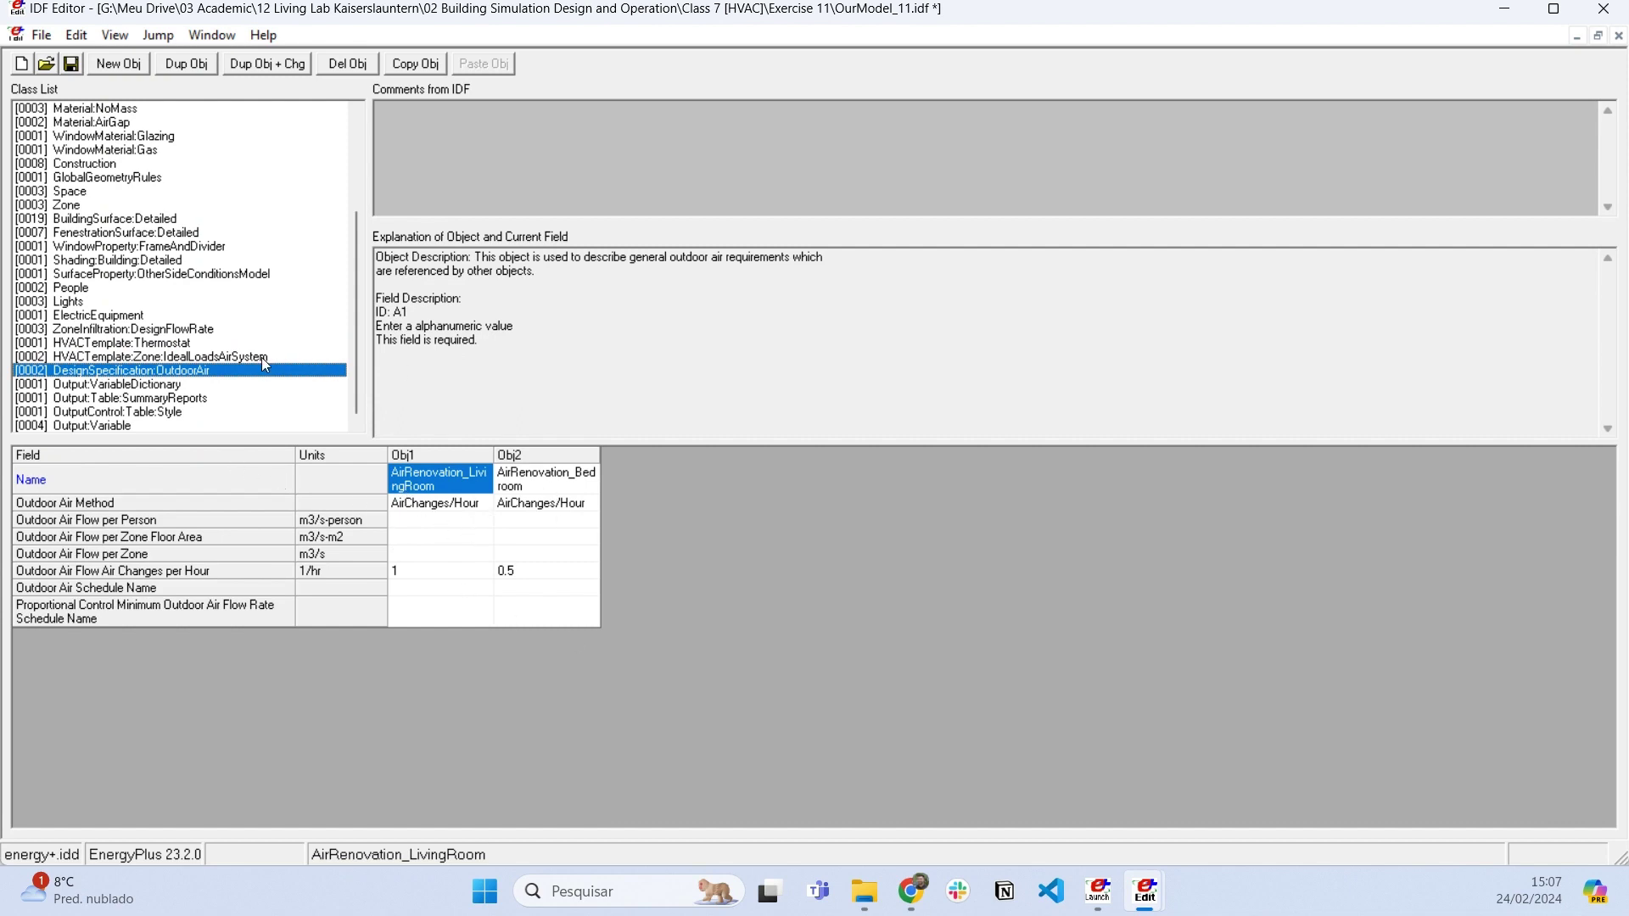
pyautogui.click(226, 361)
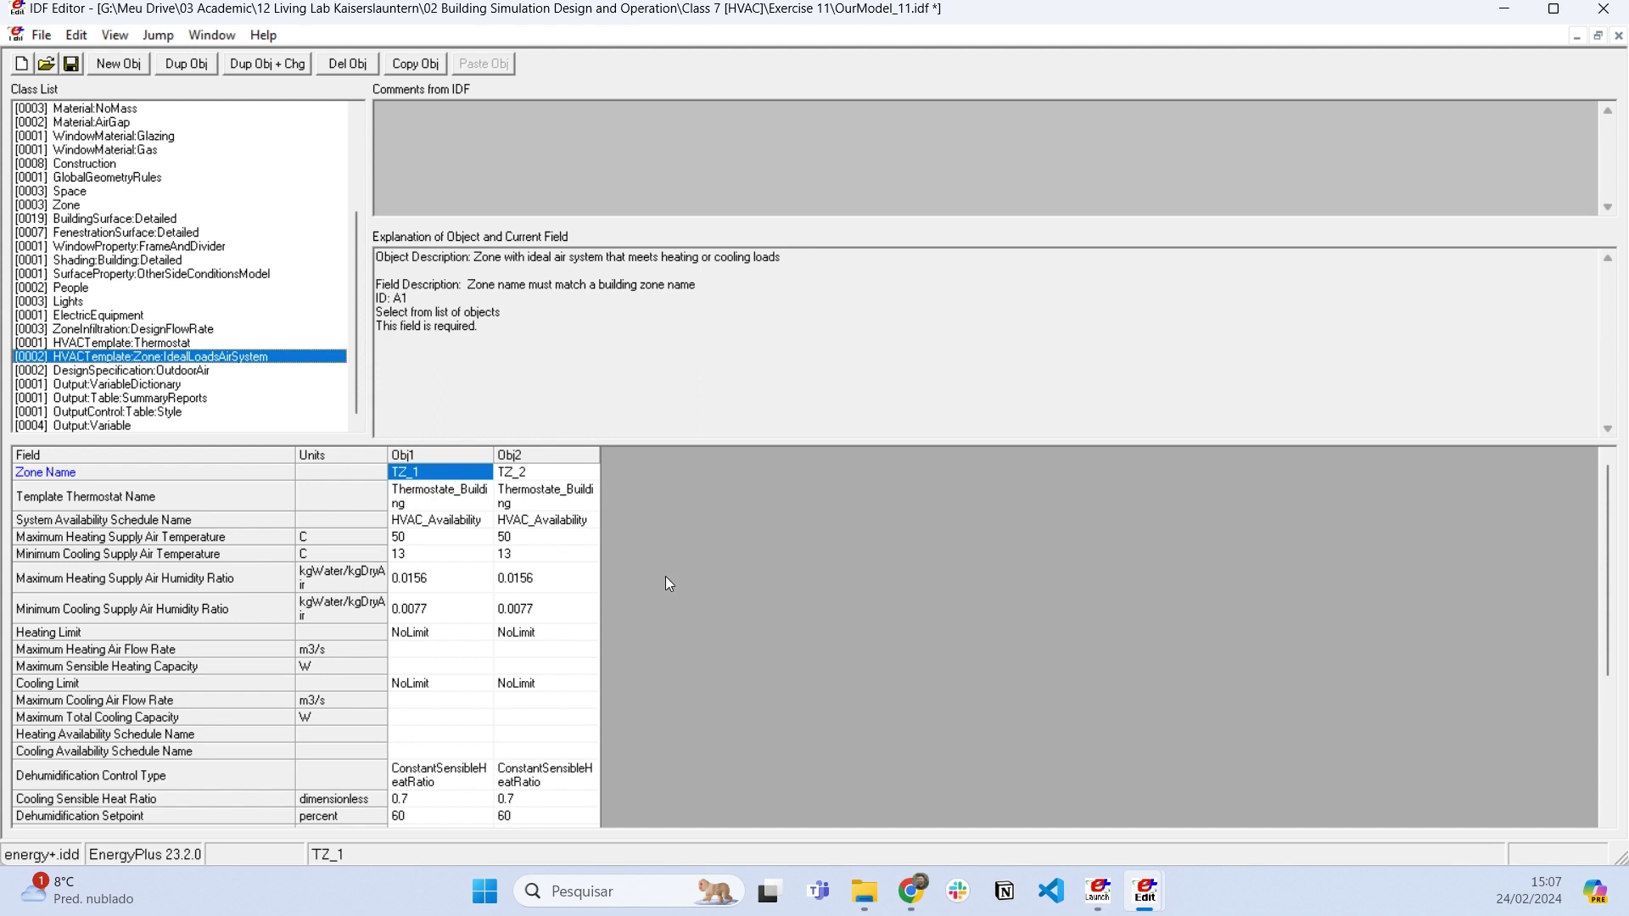
pyautogui.doubleClick(495, 458)
pyautogui.moveTo(625, 460); pyautogui.dragTo(656, 459)
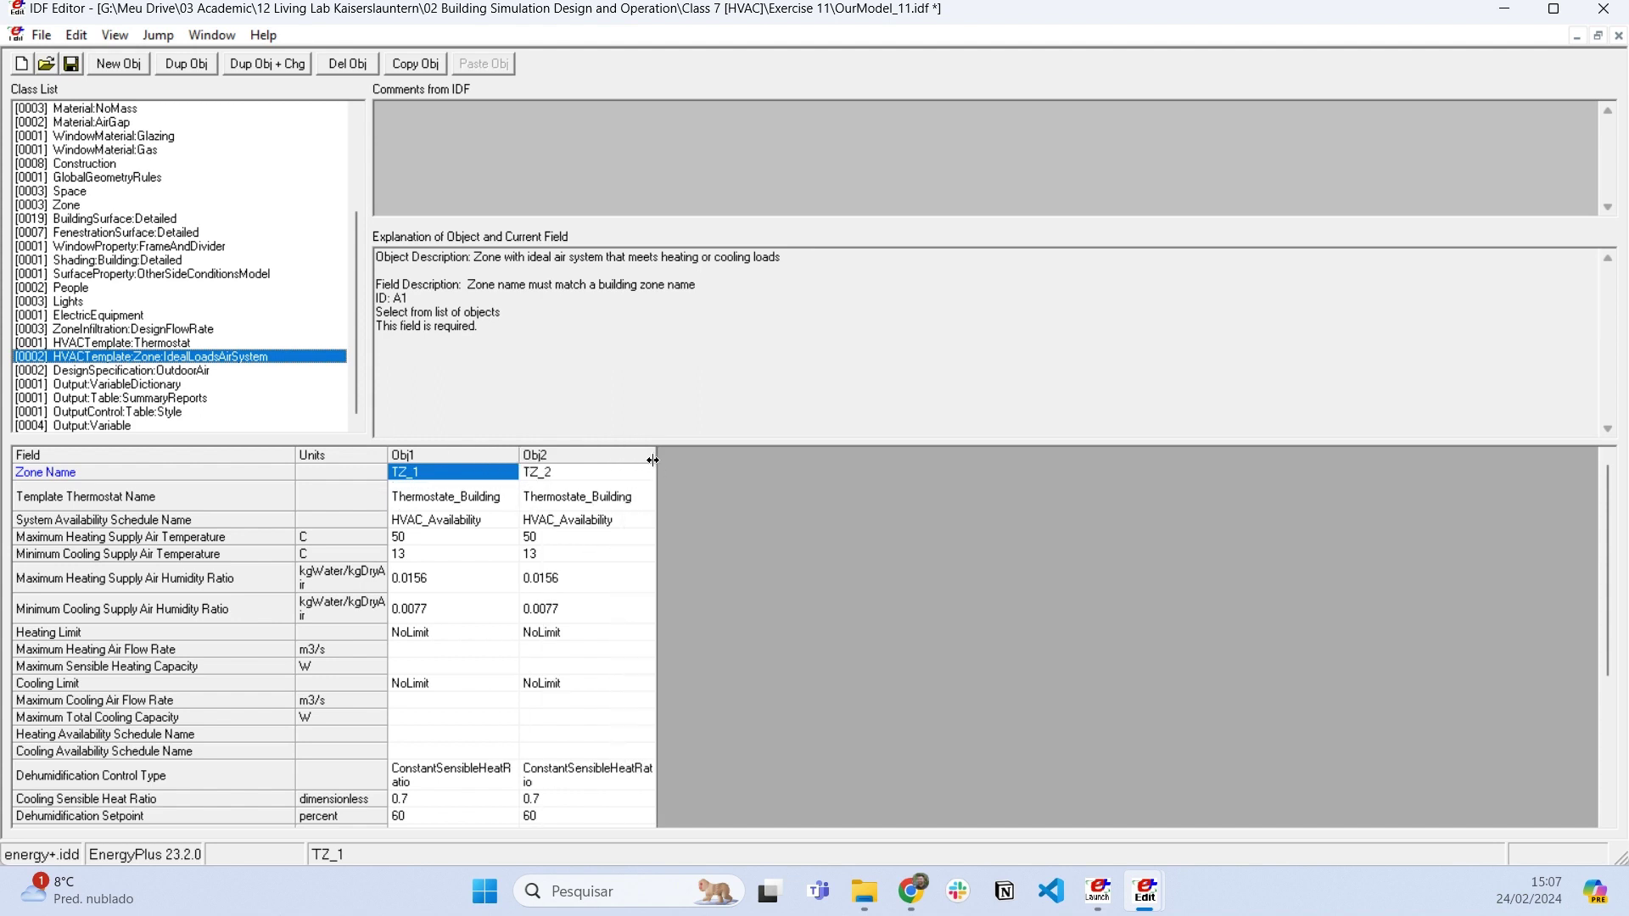